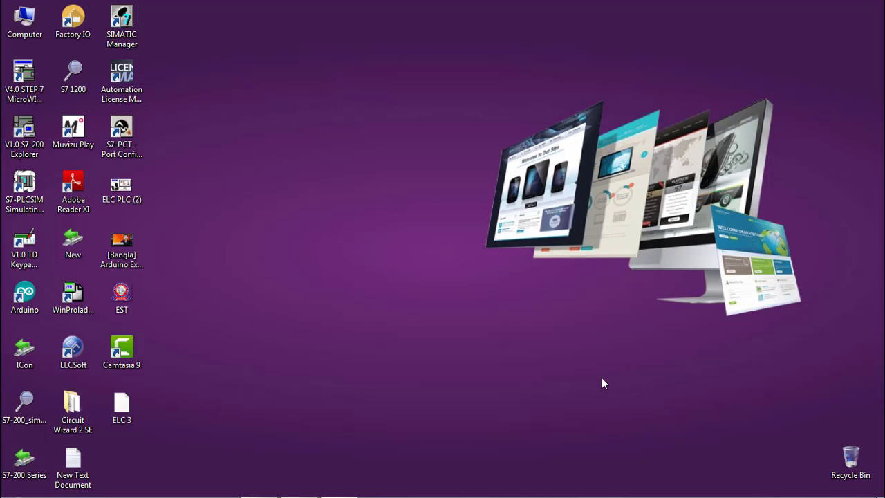
Launch Camtasia 9 and create a new project.
double_click(138, 354)
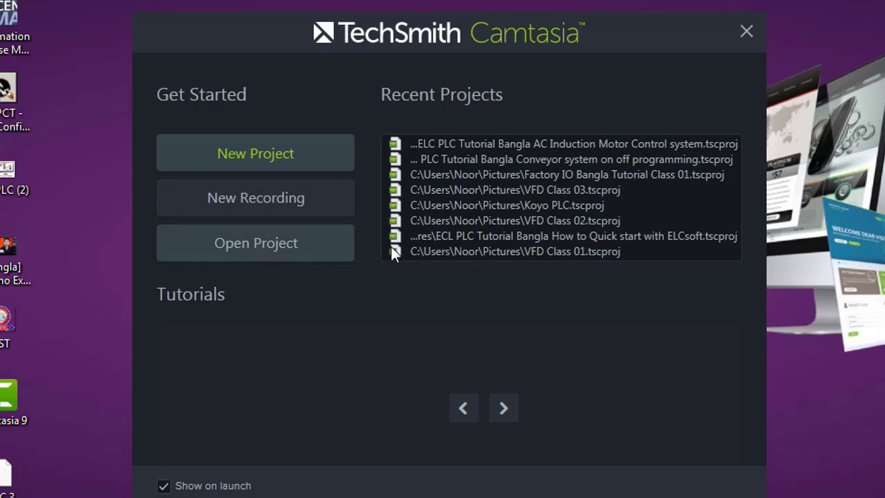
click(465, 142)
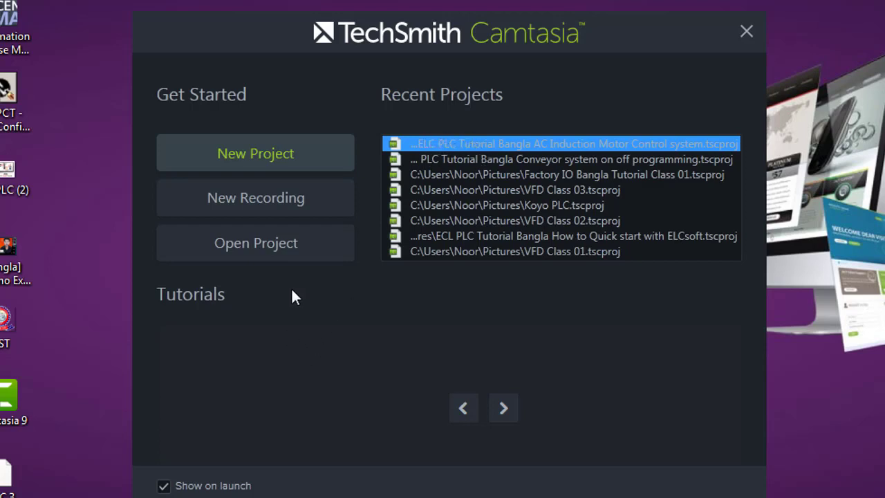
click(257, 154)
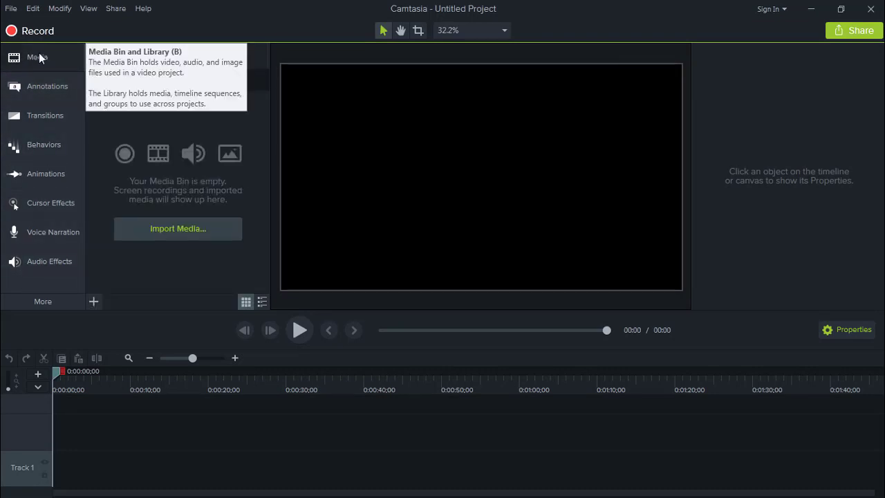
Examine the annotation, transition, behavior, animation, cursor effect, voice narration, audio effect and additional tools, then return to the media bin.
click(27, 87)
click(38, 114)
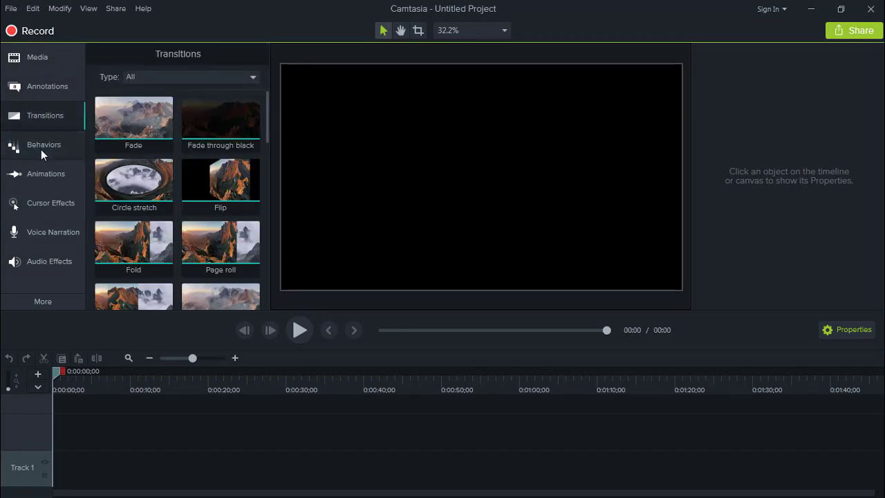
click(40, 149)
click(42, 180)
click(44, 204)
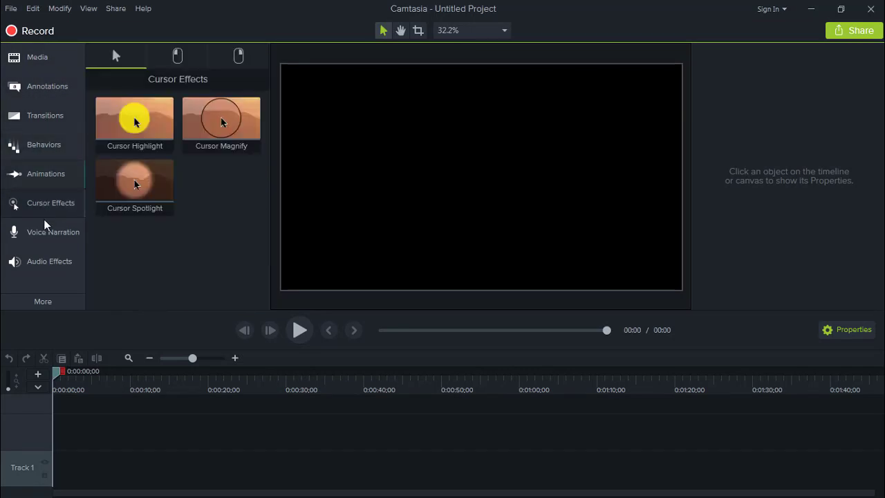
click(42, 242)
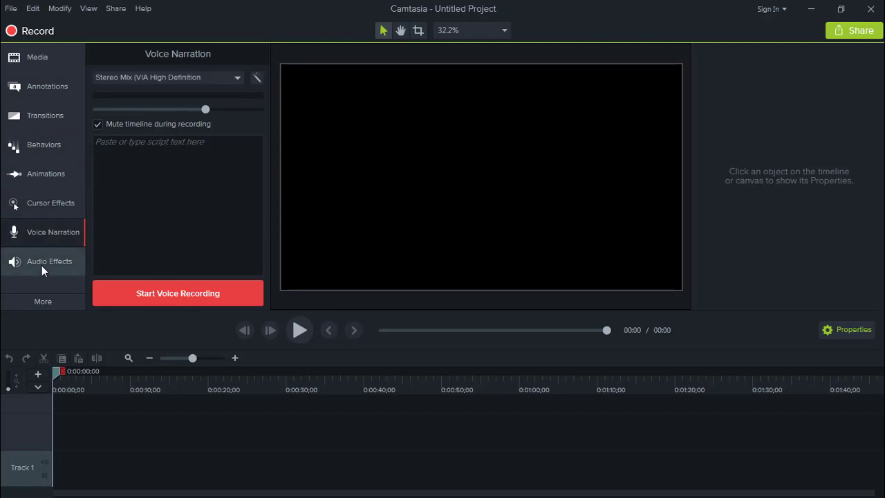
click(42, 265)
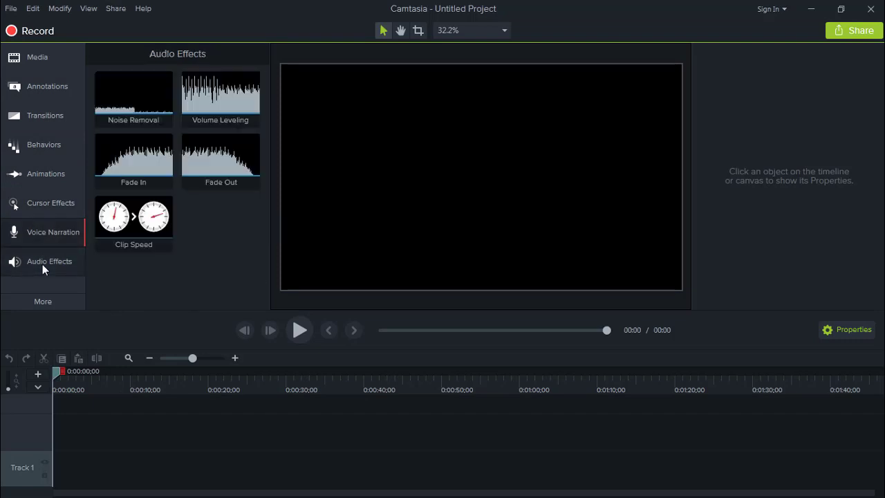
click(50, 305)
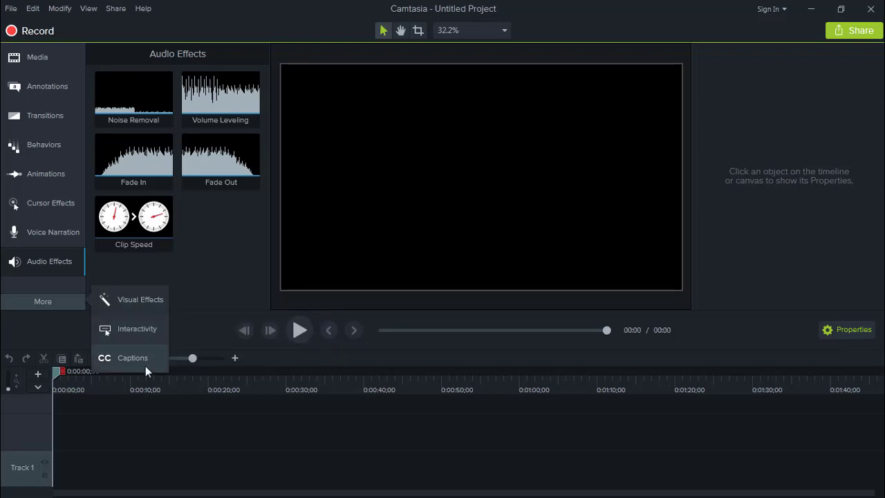
click(33, 299)
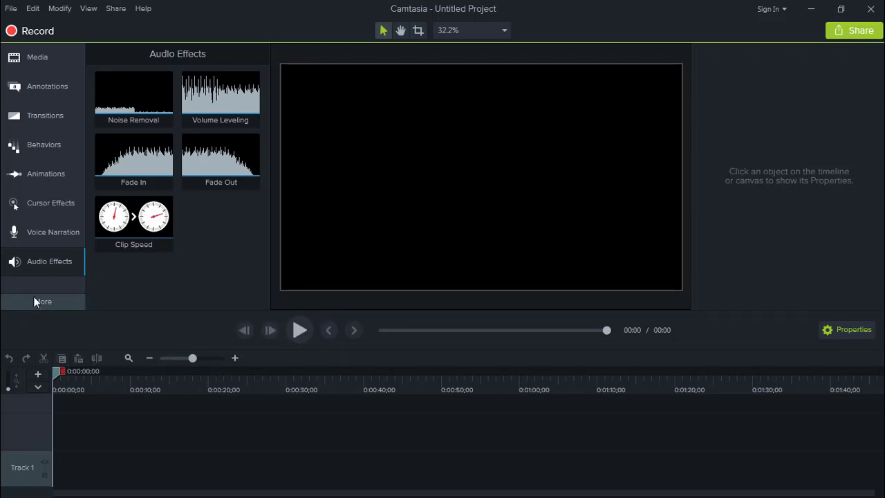
click(28, 54)
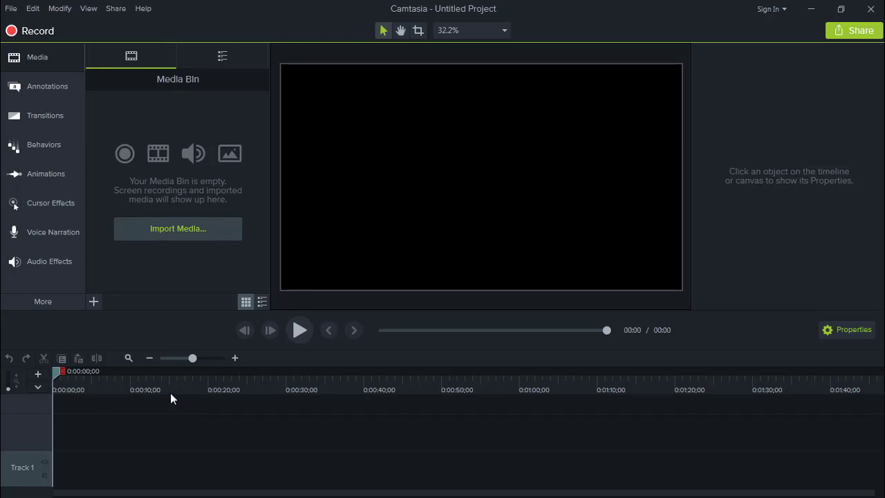
Examine the media import options, including the Downloads, Pictures and Videos locations, without importing a file.
click(165, 230)
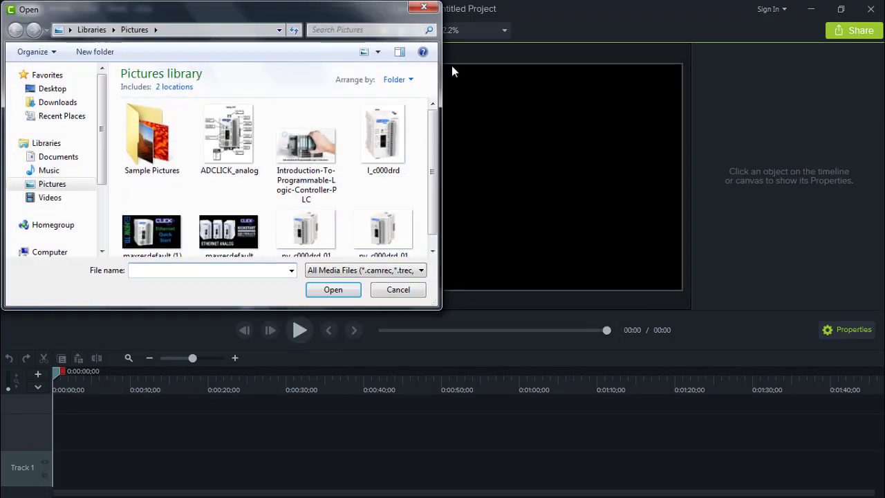
click(424, 7)
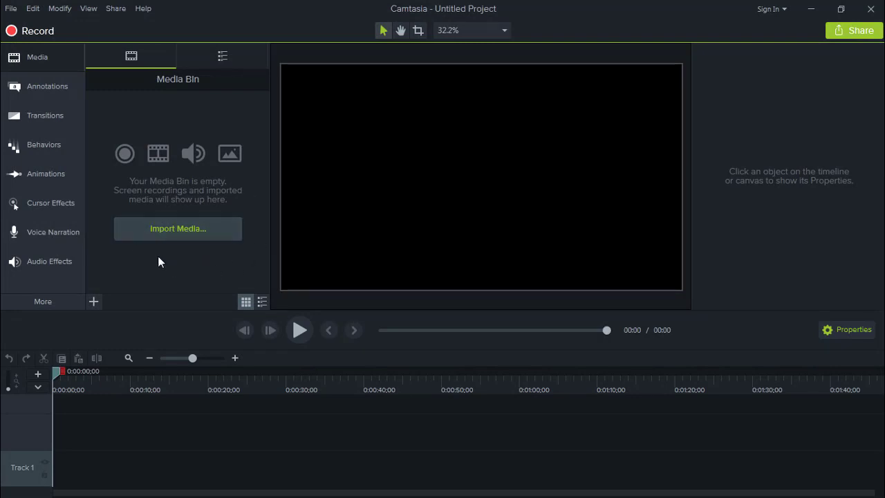
click(160, 231)
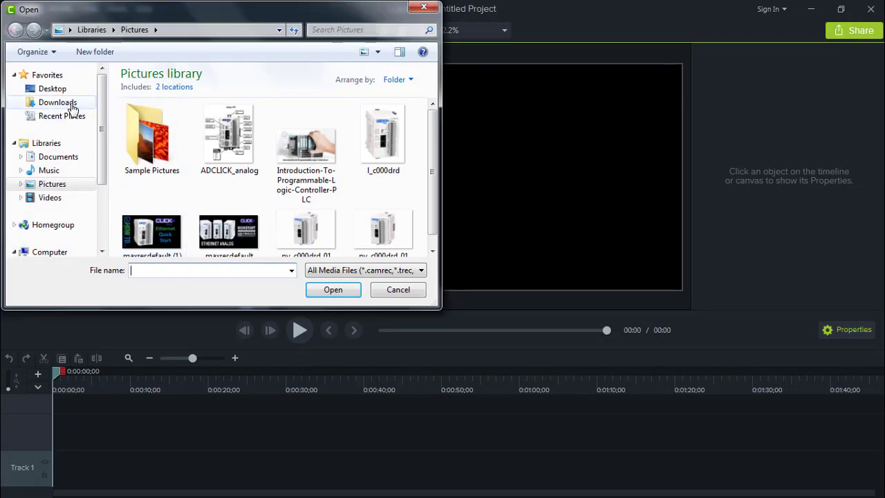
click(69, 104)
click(48, 185)
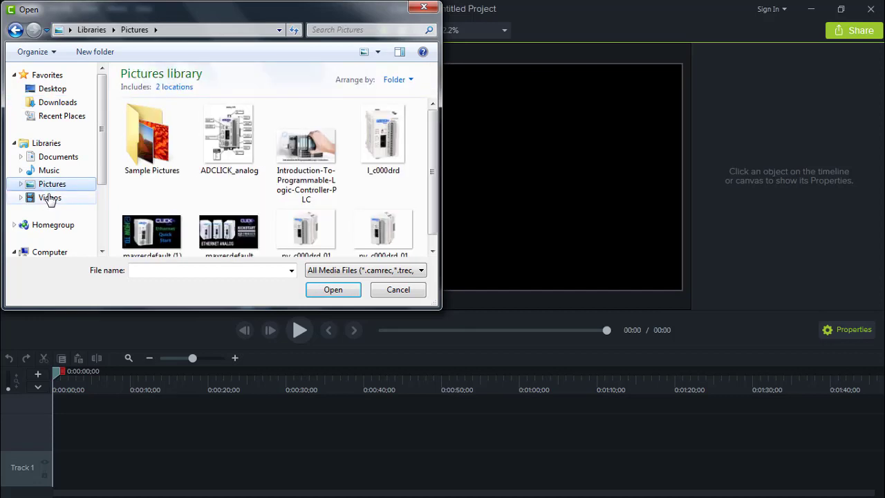
click(49, 197)
click(414, 10)
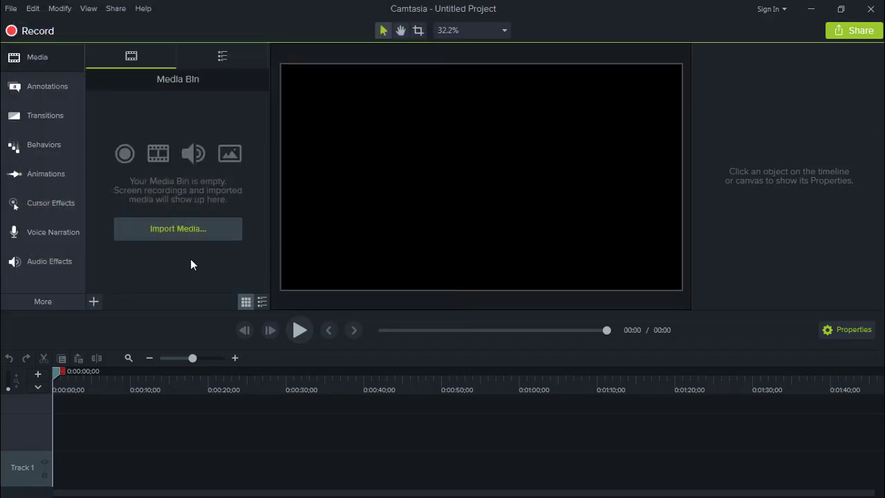
click(10, 8)
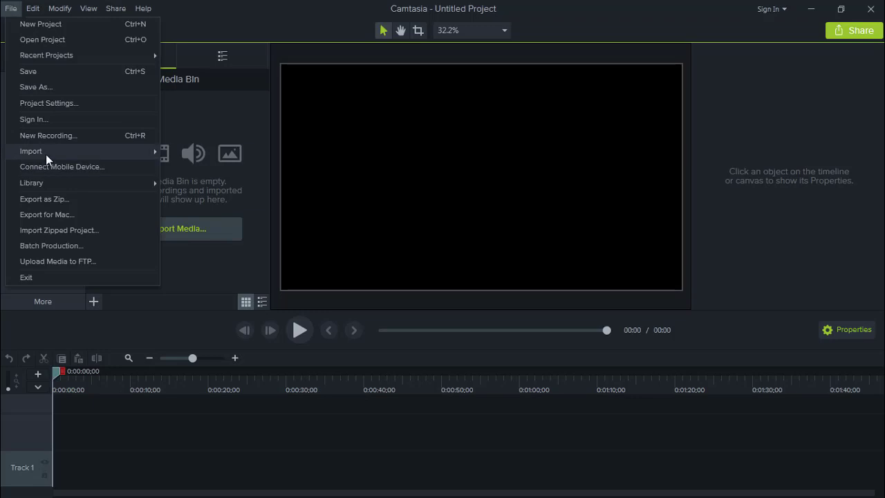
mouse_move(46, 154)
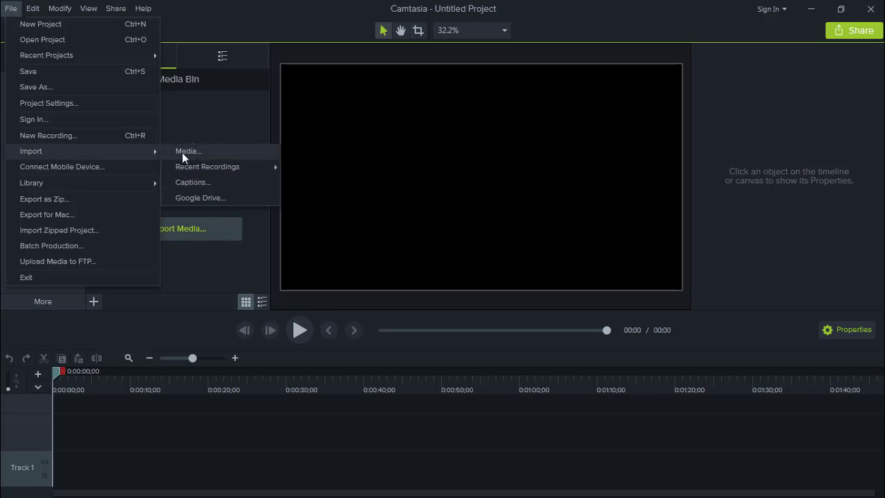
click(201, 269)
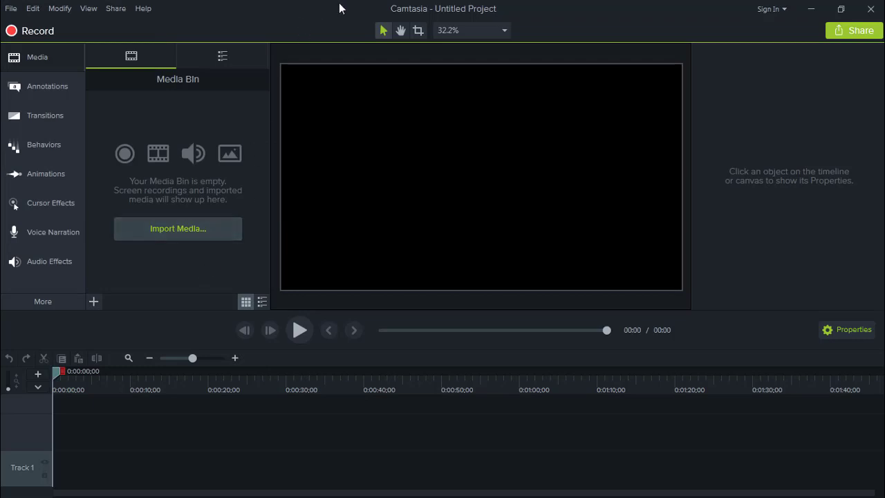
Shrink and reposition the editor window beside the desktop files, and add the [Bangla] Arduino video to the media bin.
click(840, 9)
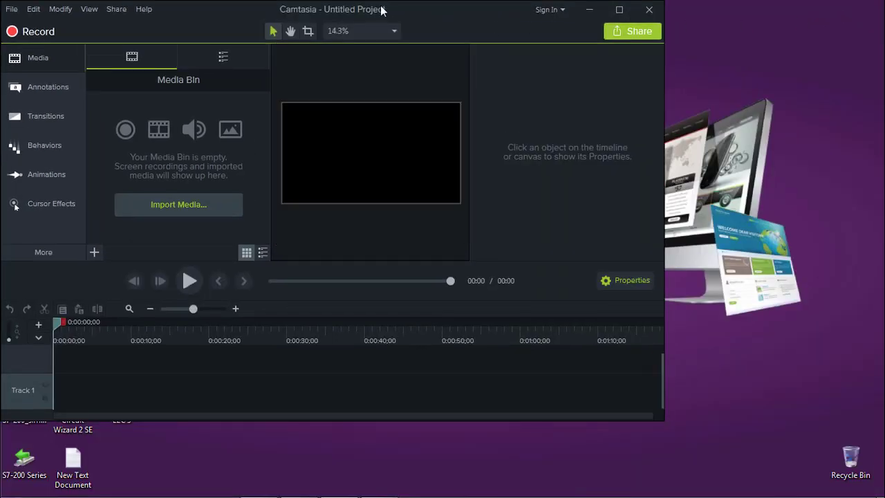
drag(424, 17, 563, 32)
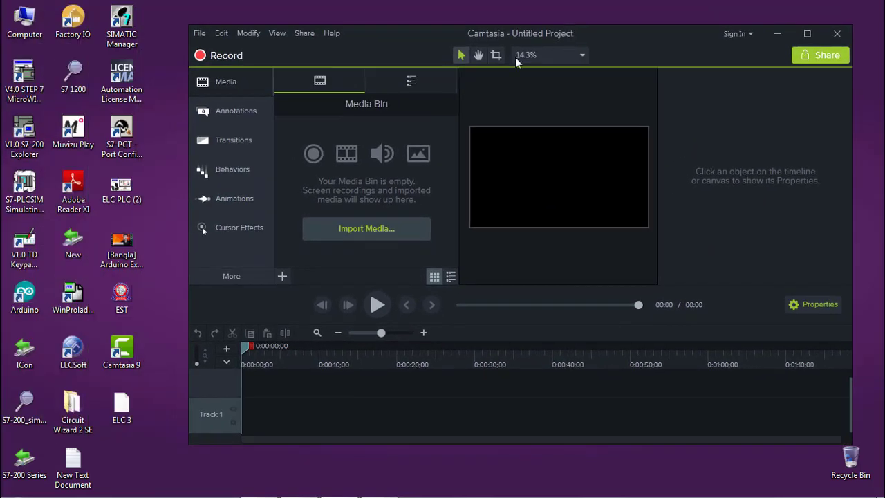
drag(112, 254, 317, 171)
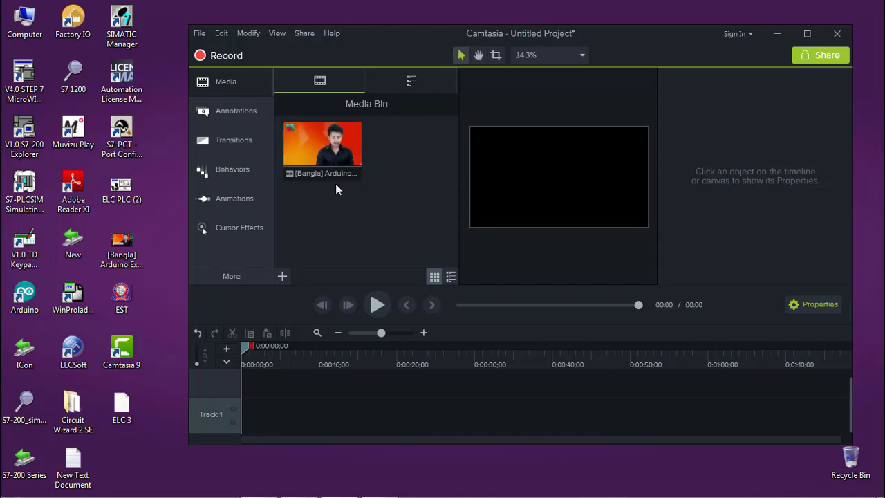
click(338, 166)
click(355, 233)
Add the EST image from the desktop to the media bin.
right_click(157, 227)
click(175, 265)
drag(122, 294, 333, 199)
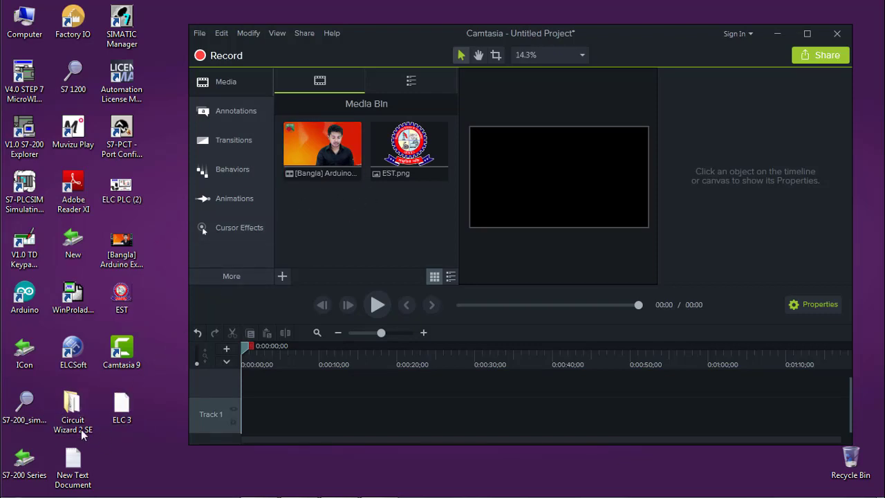
Add the Delta PLC Intro video from New folder in S7-200 Series to the media bin, and maximize the editor window.
click(25, 460)
double_click(25, 460)
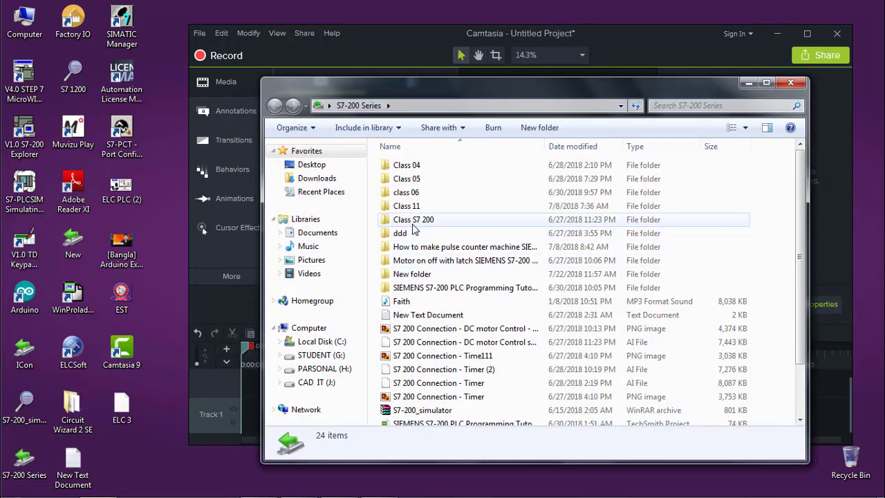
double_click(413, 274)
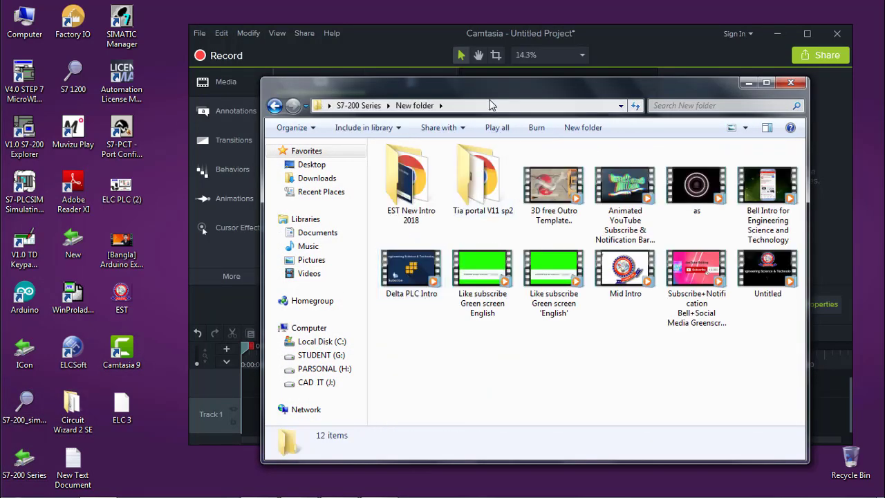
drag(489, 99, 566, 158)
drag(508, 342, 486, 160)
click(691, 146)
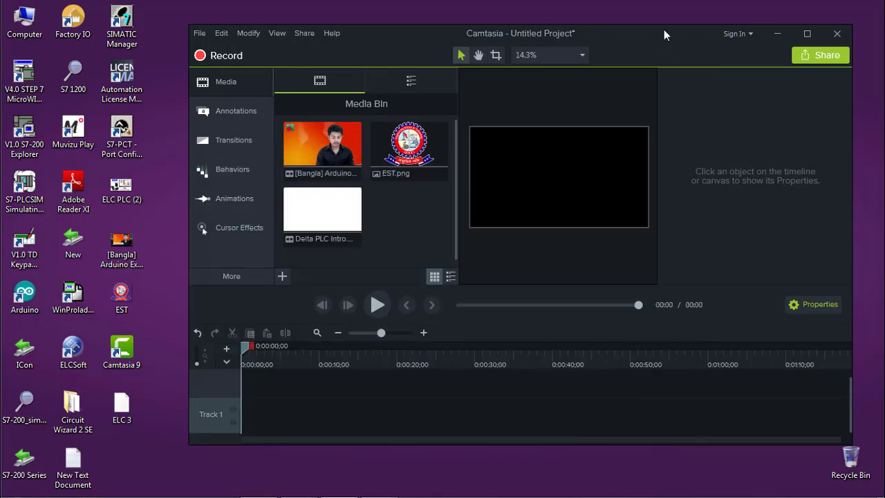
double_click(664, 29)
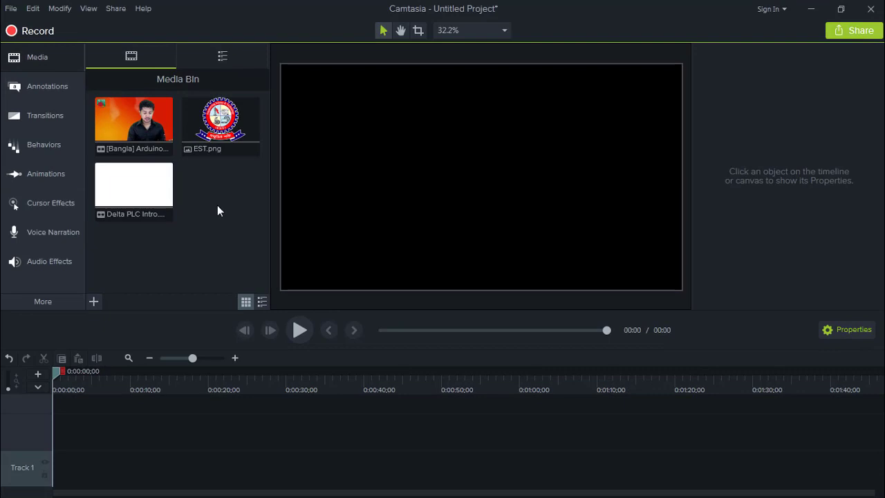
Place the [Bangla] Arduino video on Track 2, starting at the beginning of the timeline.
click(161, 129)
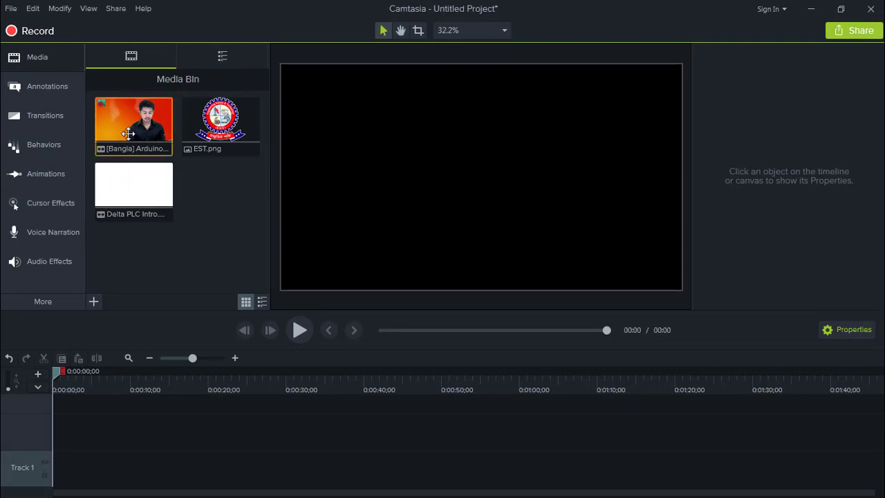
mouse_move(160, 129)
mouse_down()
mouse_move(141, 185)
mouse_move(142, 279)
mouse_move(145, 104)
mouse_move(157, 133)
mouse_up()
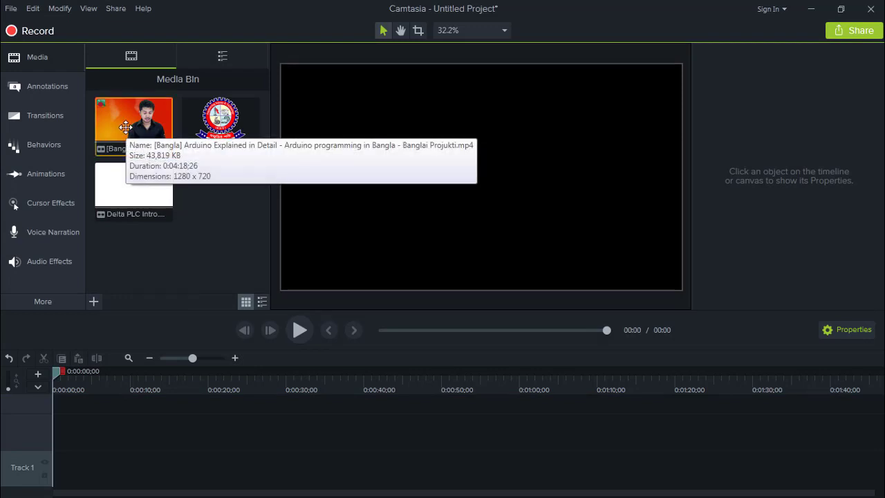
drag(125, 126, 176, 434)
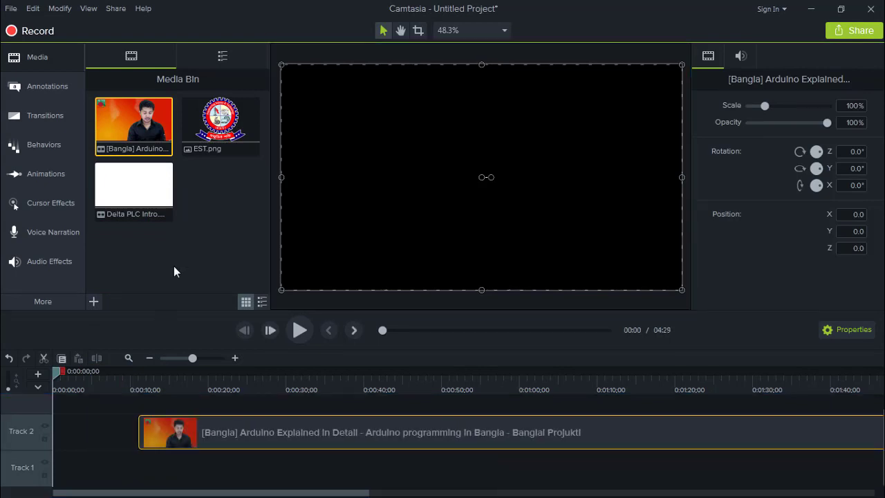
click(148, 181)
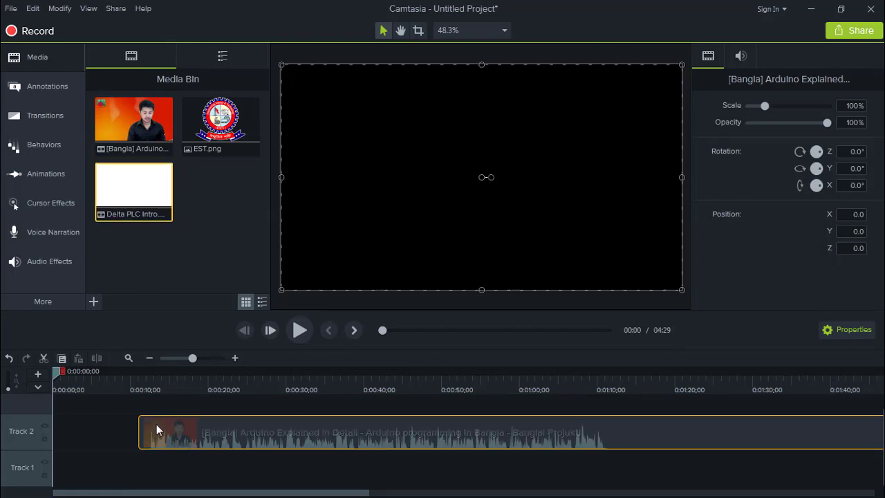
drag(156, 429, 52, 414)
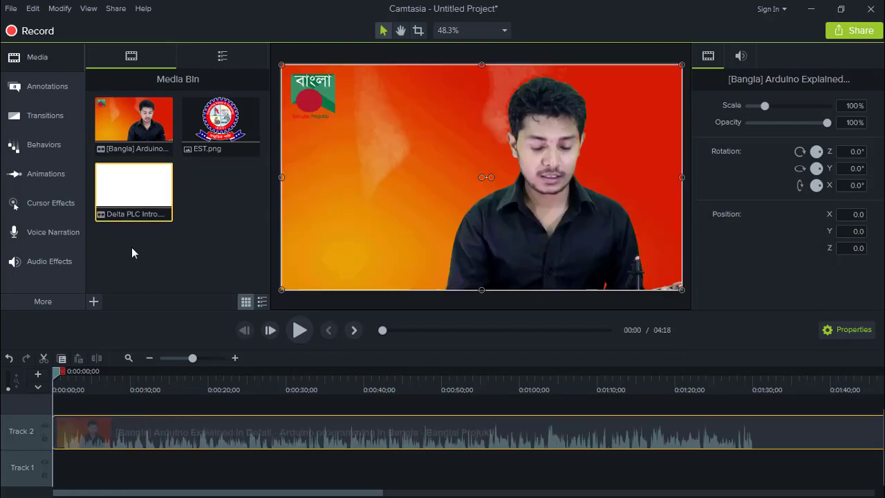
Place the Delta PLC Intro clip on a new track above the Arduino video, starting at the beginning of the timeline.
drag(142, 197, 200, 450)
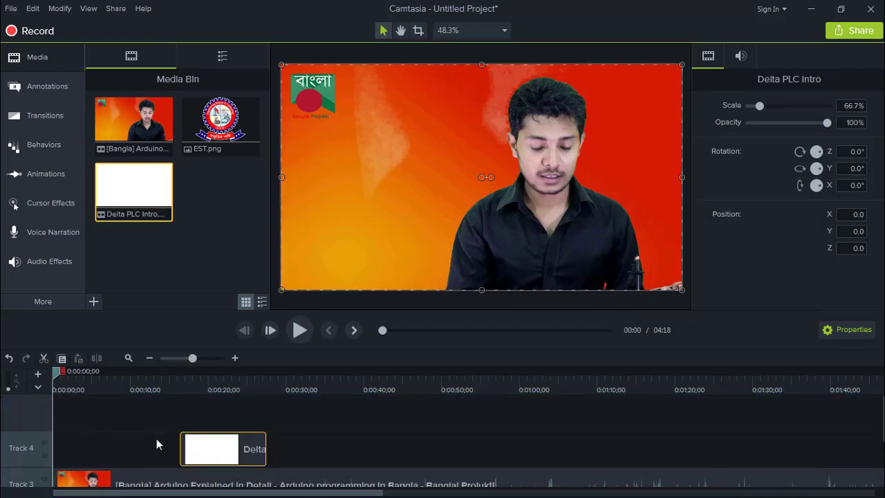
drag(178, 450, 55, 450)
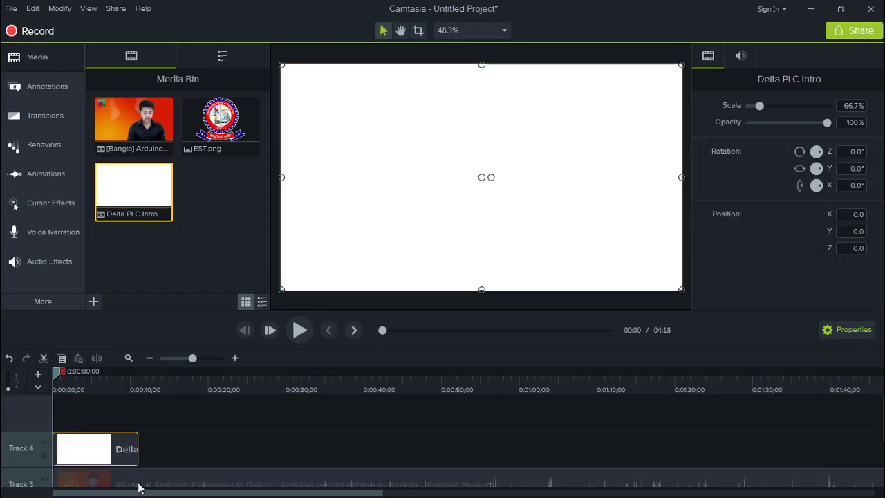
click(140, 485)
scroll(206, 465, down, 1)
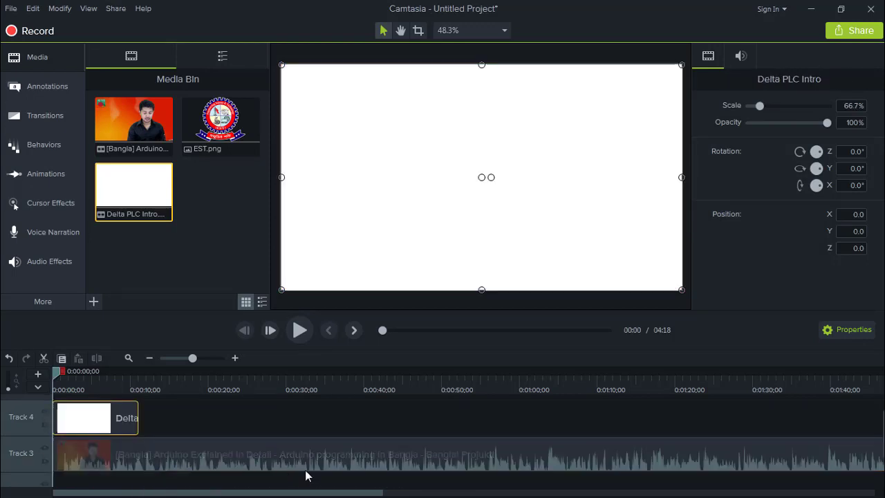
Arrange both clips end to end on Track 3, with the Delta PLC Intro directly before the Arduino video.
drag(306, 474, 306, 474)
drag(115, 453, 131, 467)
drag(229, 456, 166, 457)
scroll(140, 423, down, 3)
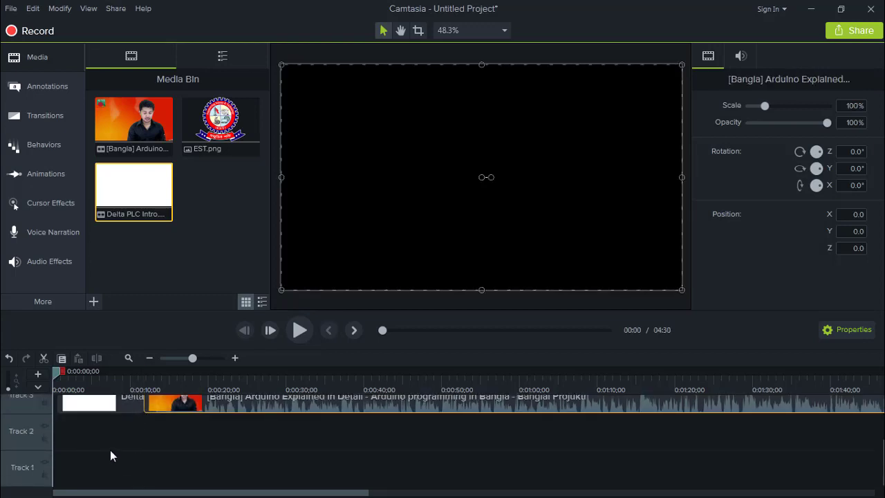
Move both clips down to Track 1, with the Delta PLC Intro at the start and the Arduino video directly after it.
scroll(18, 453, up, 3)
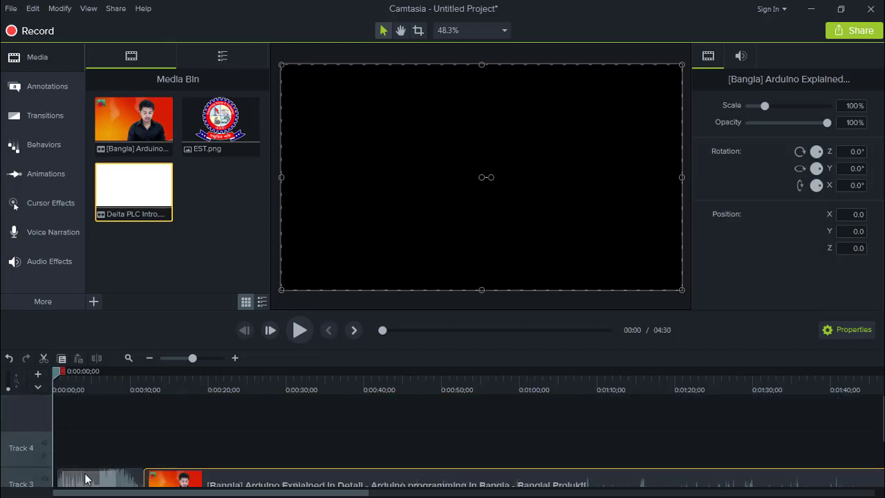
drag(85, 476, 87, 420)
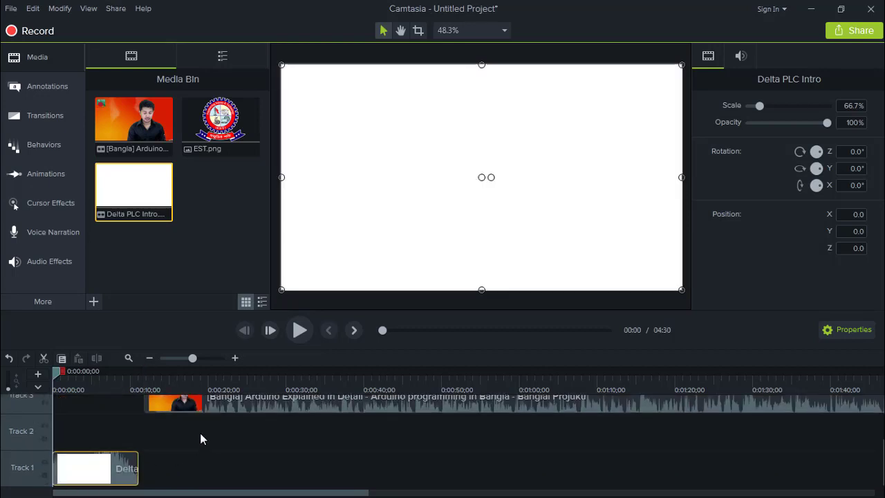
drag(207, 402, 190, 467)
click(83, 466)
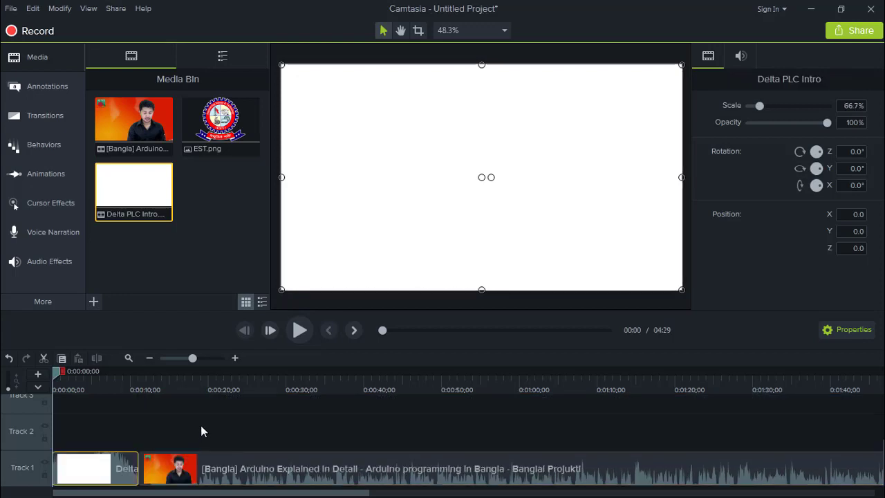
click(200, 431)
click(103, 464)
click(147, 468)
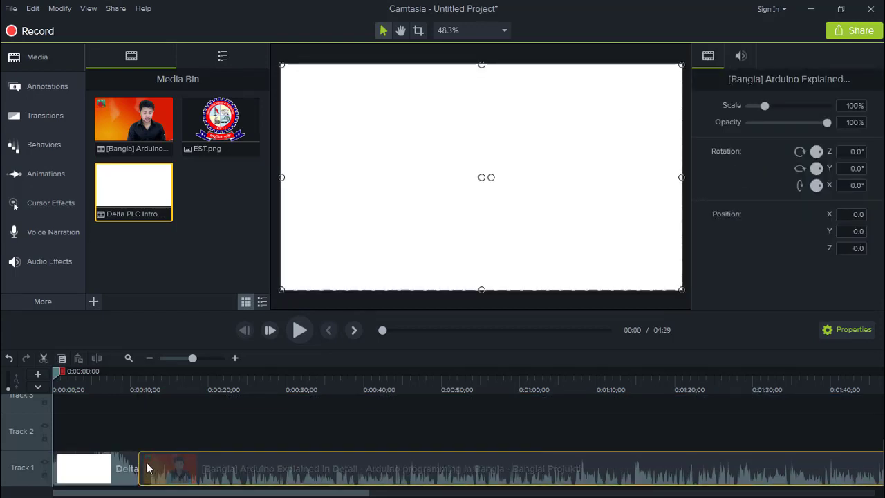
click(148, 434)
click(96, 473)
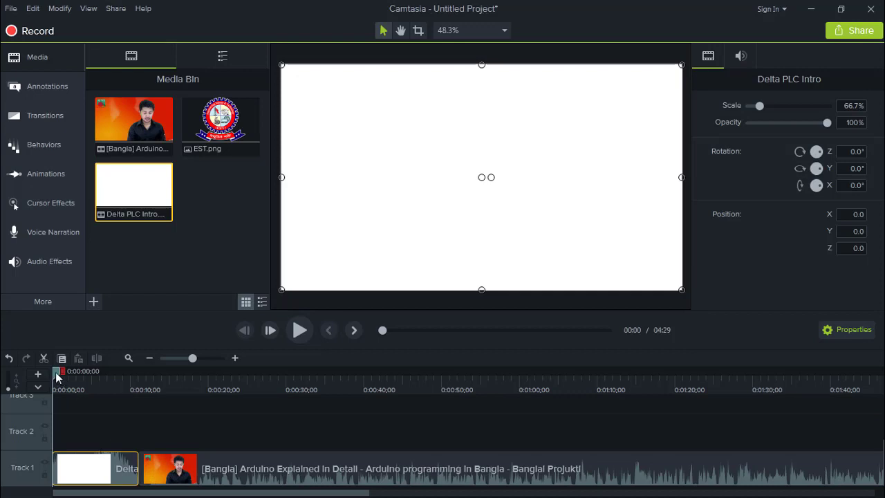
Scrub the playhead back and forth over the intro and the first half minute of the Arduino video to preview them.
drag(57, 376, 159, 382)
click(86, 391)
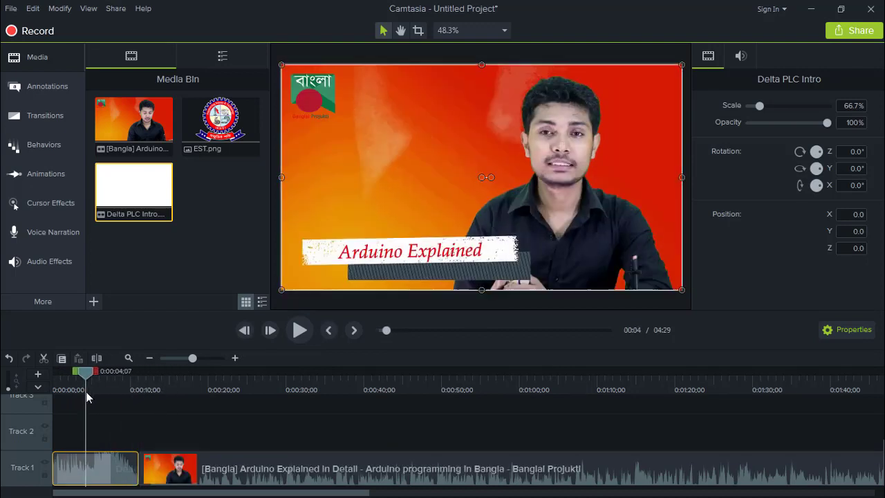
drag(94, 371, 319, 412)
click(174, 376)
drag(168, 403, 266, 409)
drag(266, 376, 181, 385)
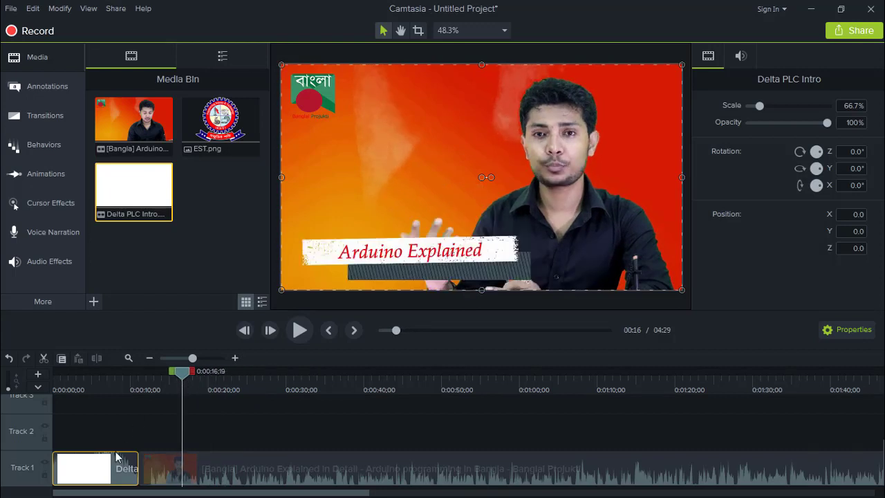
click(129, 416)
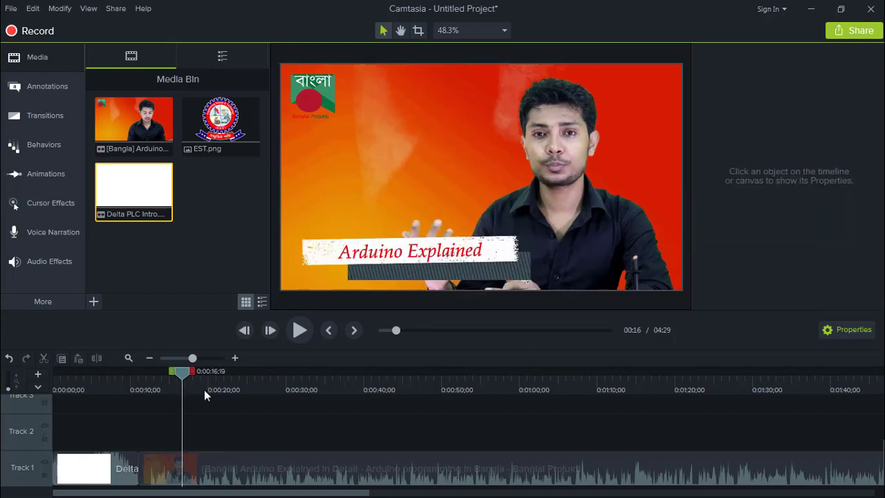
drag(185, 383, 284, 390)
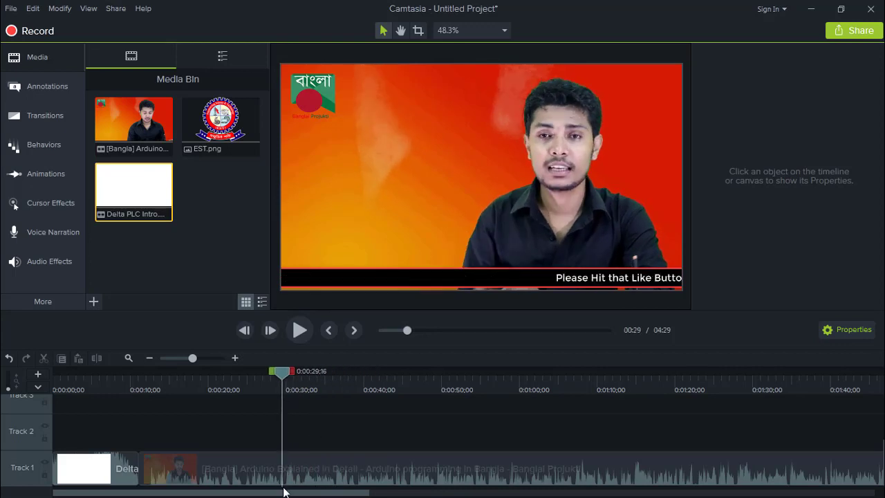
Select the Arduino video on Track 1 and position the playhead at 0:00:23;19.
click(302, 468)
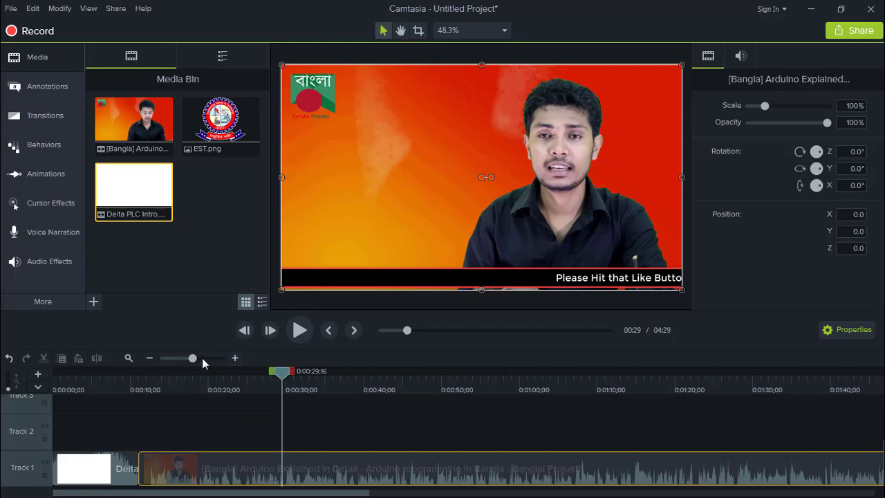
mouse_move(288, 375)
mouse_down()
mouse_move(336, 381)
mouse_move(277, 384)
mouse_up()
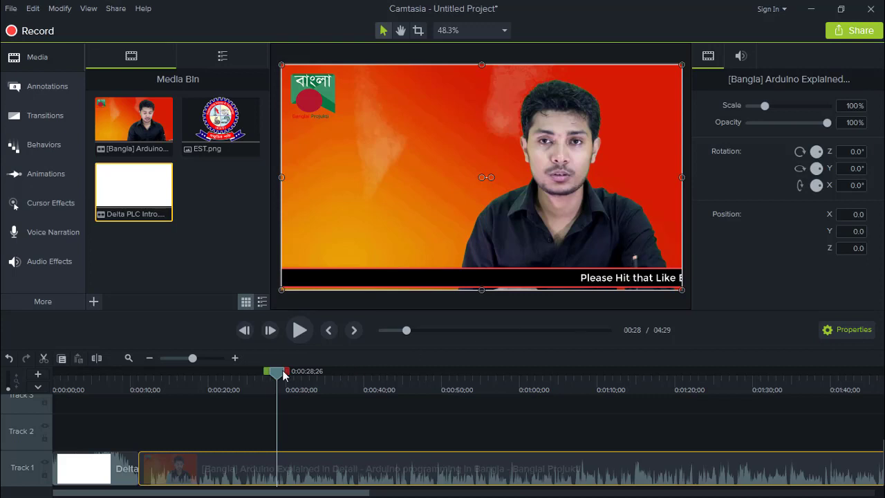
drag(283, 375, 241, 376)
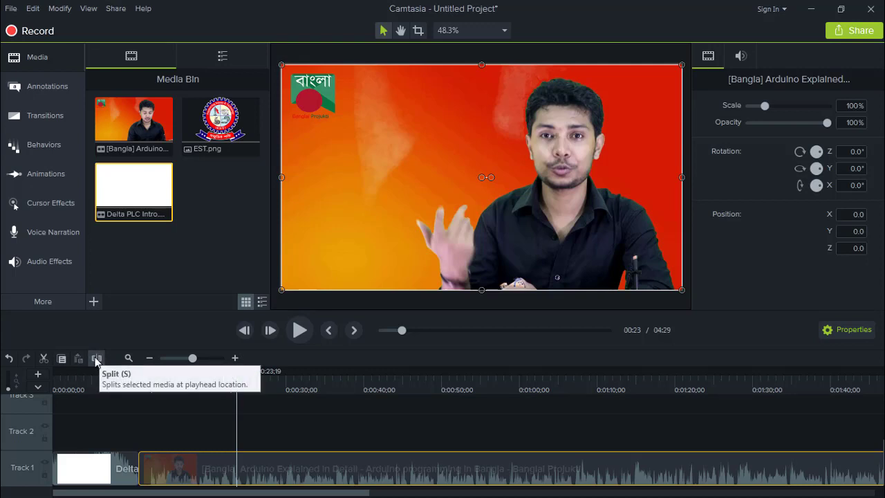
Check when the Split command is available by comparing the Arduino video selected and deselected.
click(170, 427)
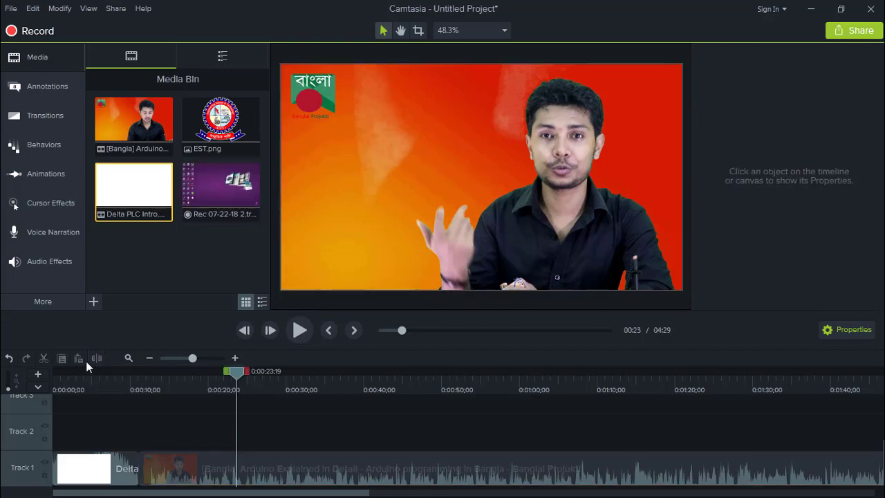
click(227, 463)
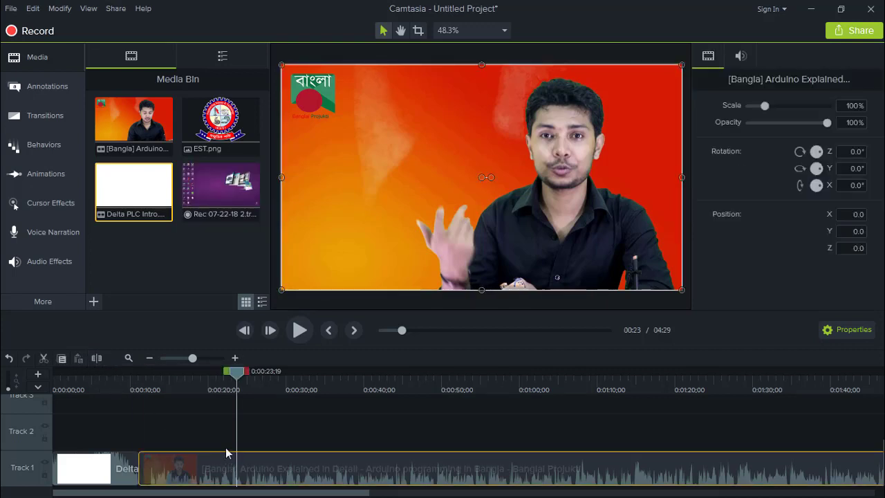
click(159, 427)
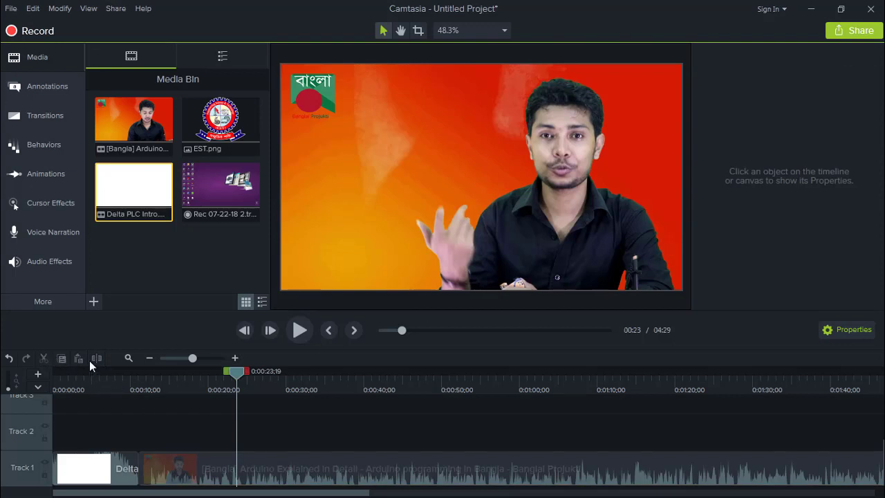
click(243, 480)
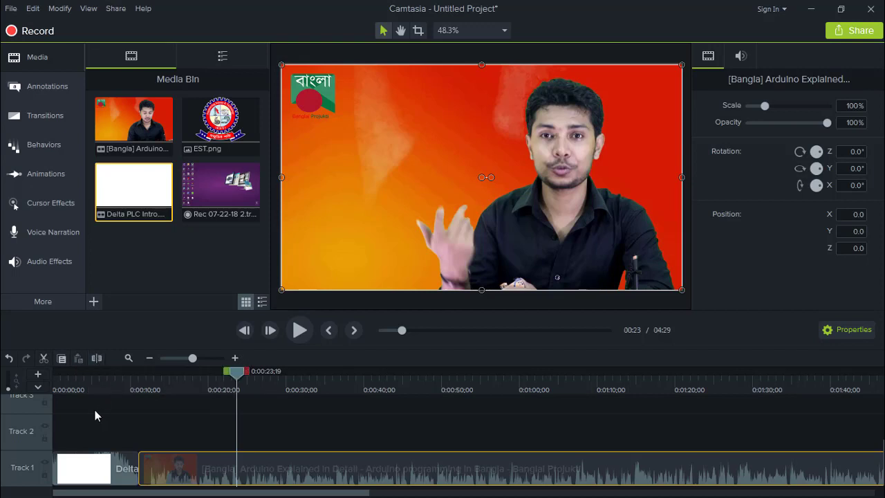
click(187, 431)
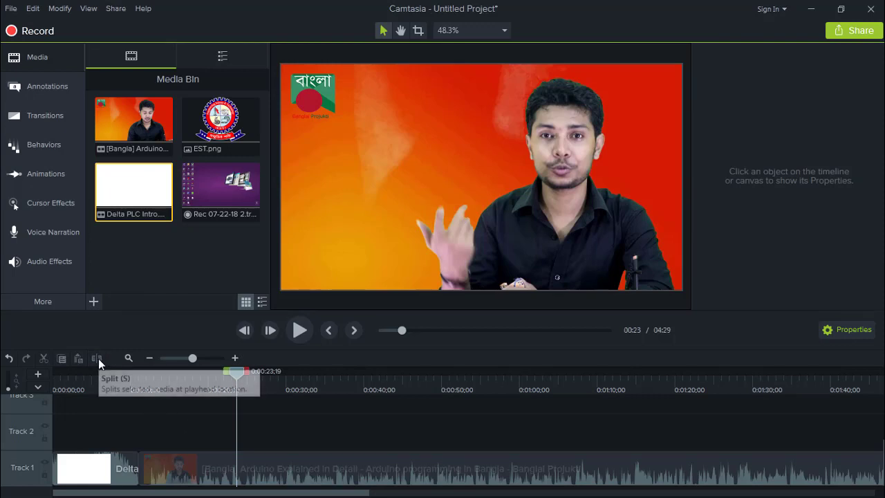
click(219, 471)
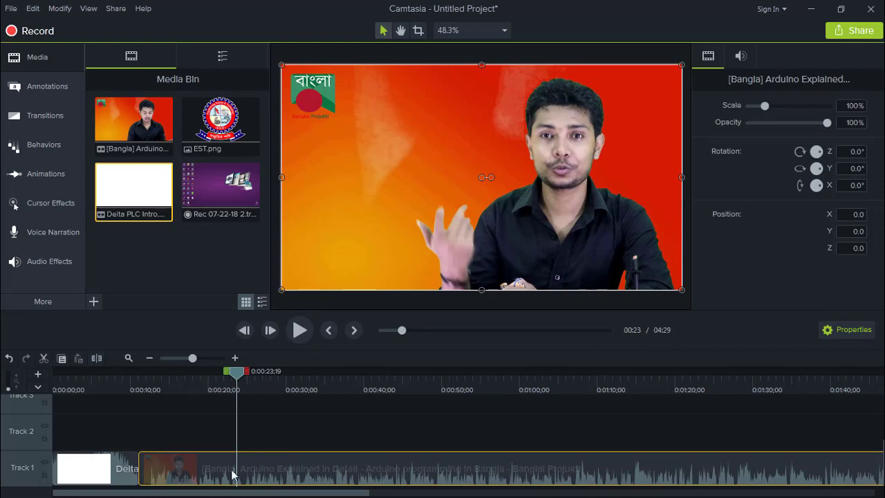
click(351, 420)
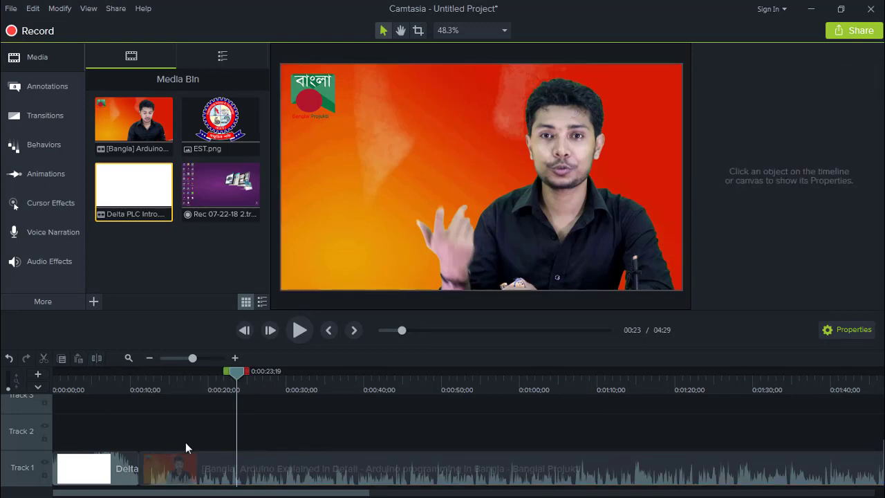
click(297, 474)
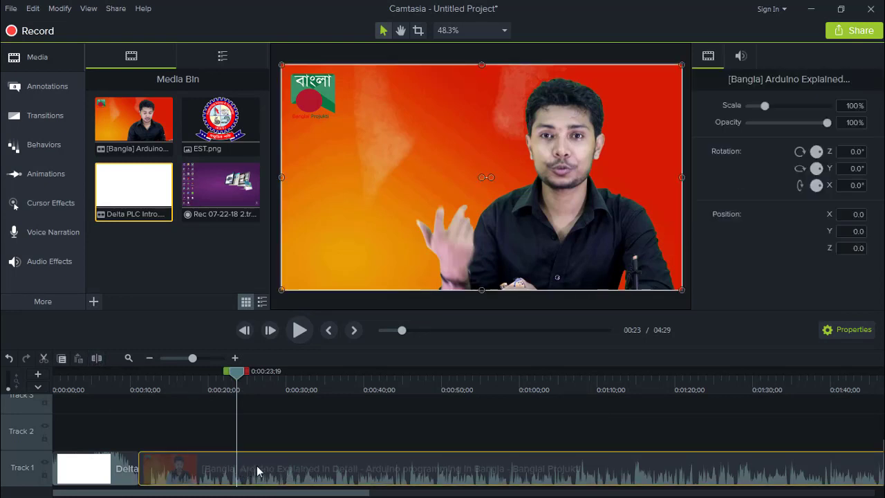
click(271, 425)
click(272, 466)
click(268, 425)
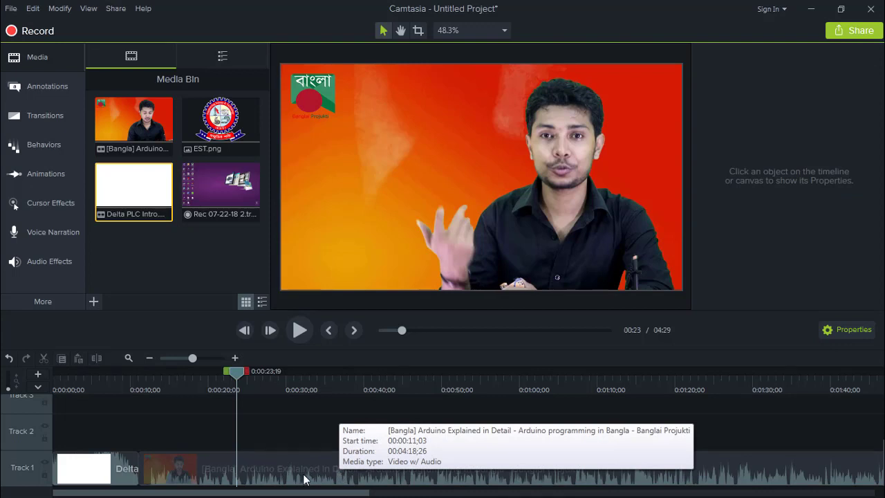
Split the Arduino video at the playhead at 0:00:23;19 and select its second part.
click(266, 469)
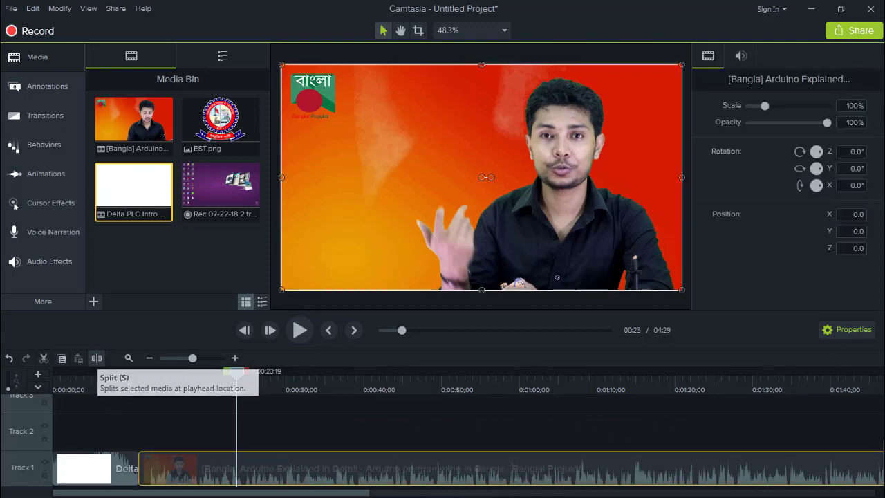
key(s)
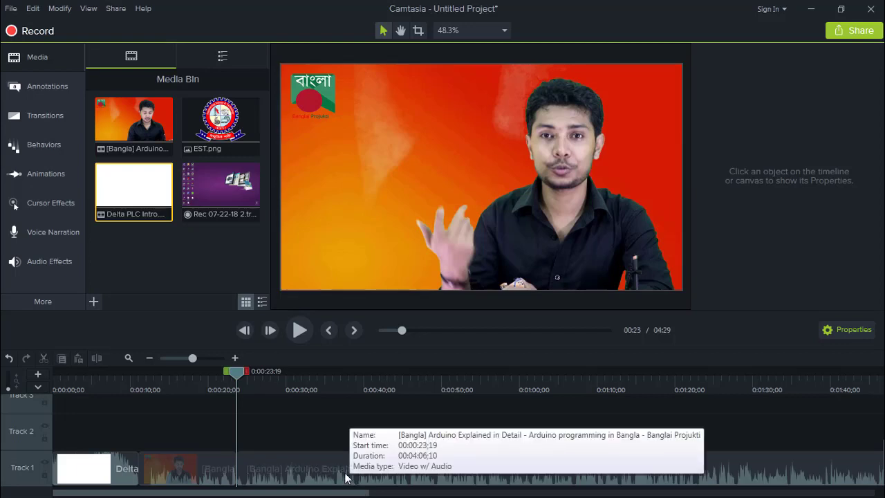
click(299, 470)
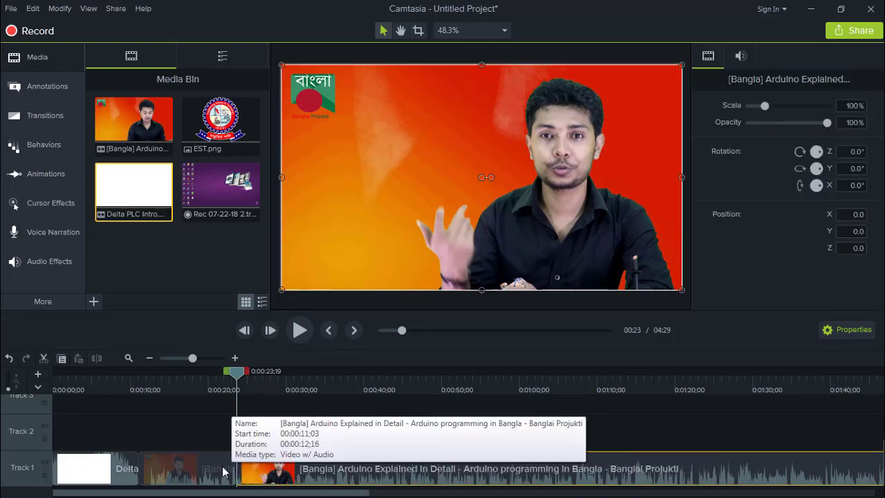
Try shifting the second part of the split Arduino video away from the first part and back against it on Track 1.
mouse_move(308, 461)
mouse_down()
mouse_move(360, 476)
mouse_move(308, 470)
mouse_up()
drag(198, 468, 253, 470)
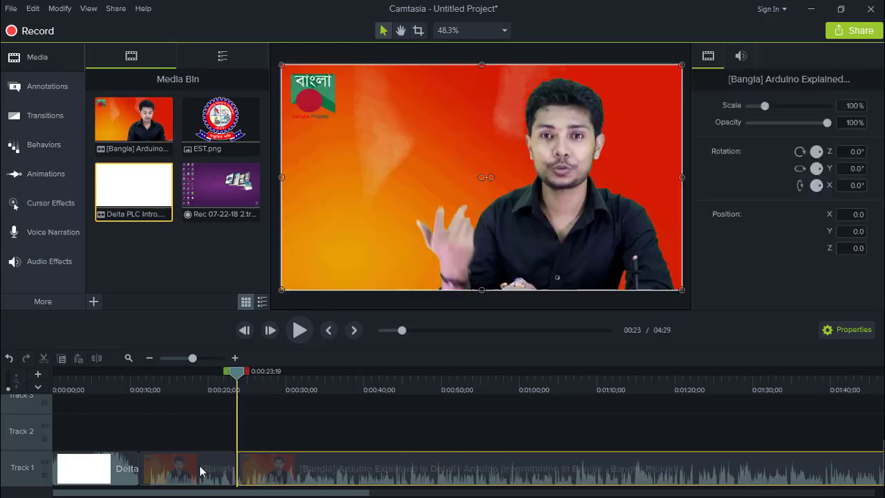
click(280, 422)
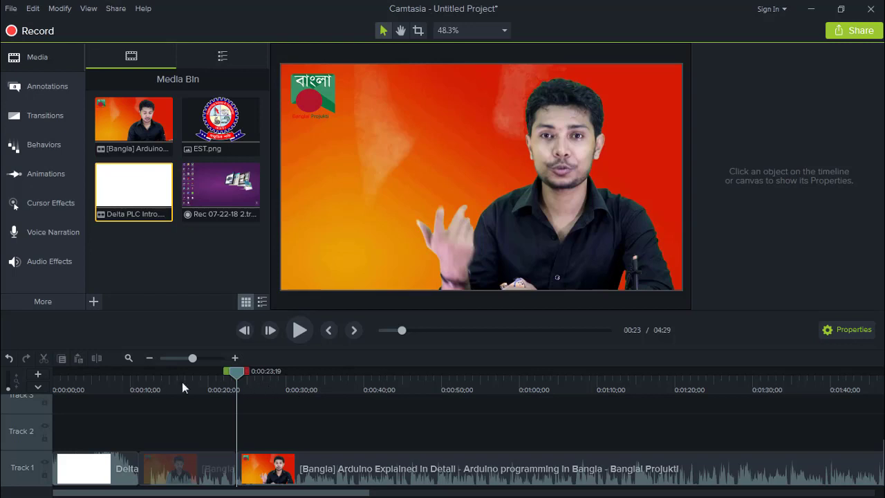
drag(446, 460, 289, 452)
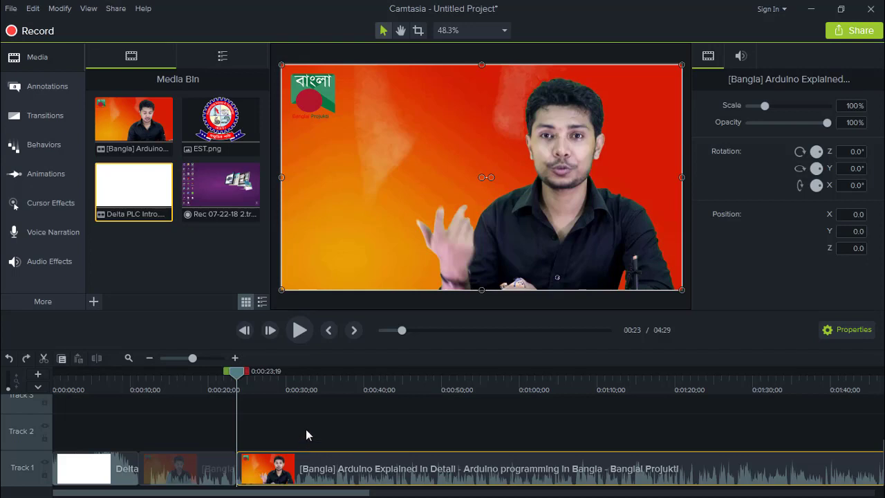
Undo the clip moves and the split of the Arduino video, and leave the clip deselected.
key(ctrl+z)
key(ctrl+z)
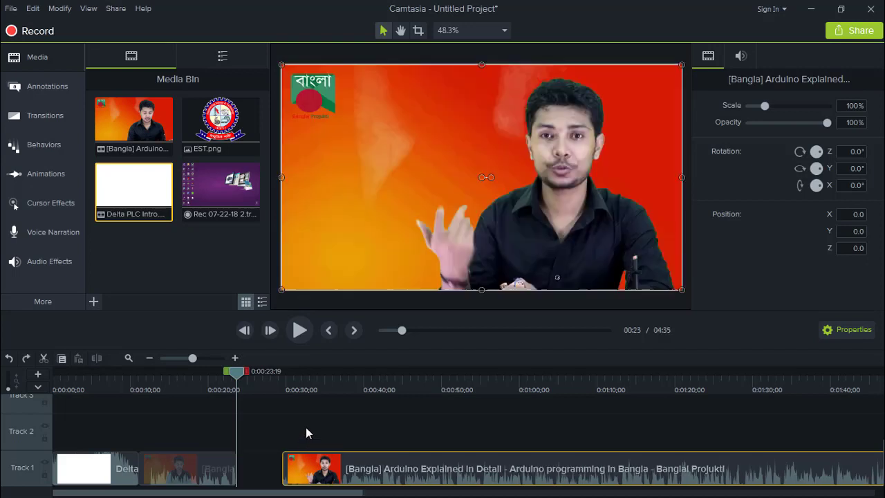
key(ctrl+z)
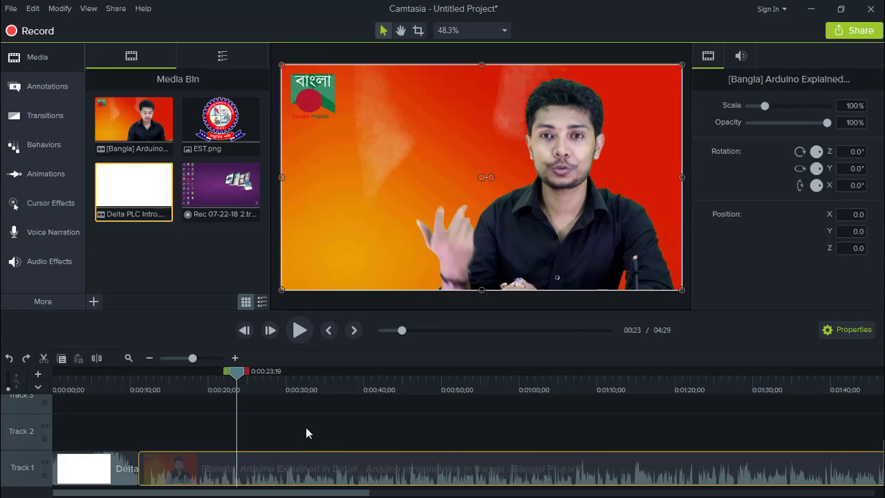
click(306, 428)
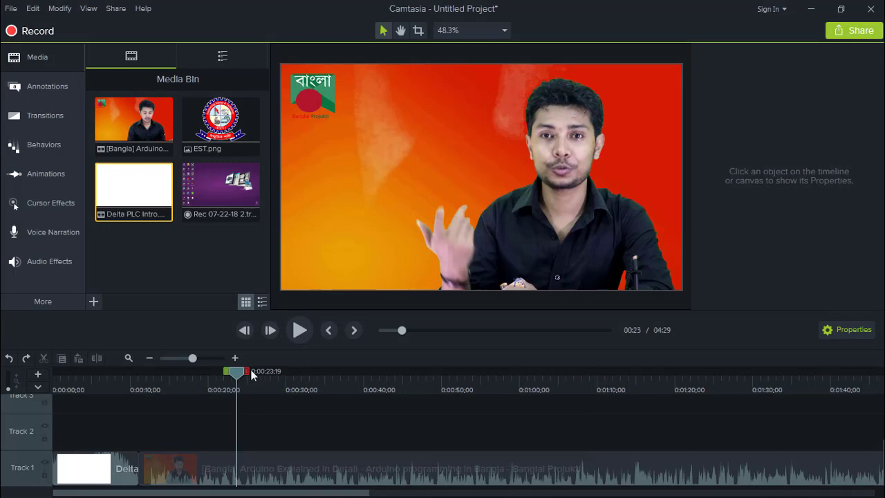
Mark a timeline range from 0:00:23;19 to 0:00:32;04, move the playhead back to 0:00:23;14 and clear the range.
drag(248, 375, 314, 383)
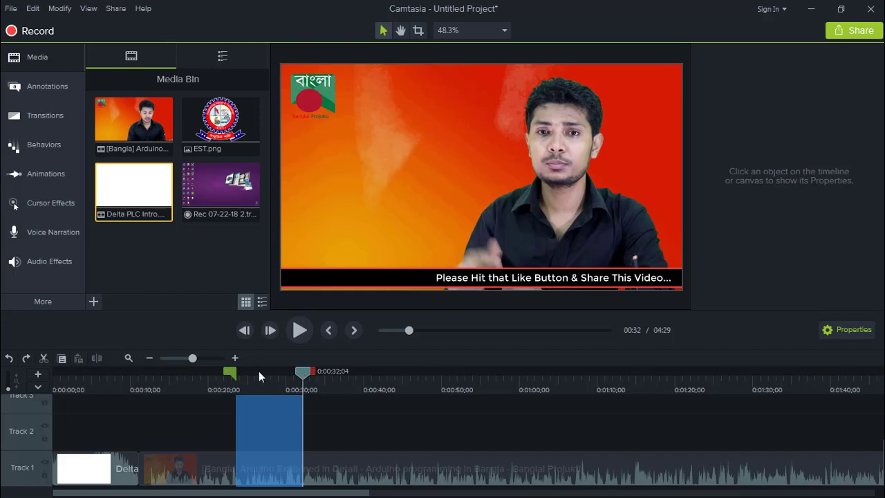
drag(307, 375, 238, 375)
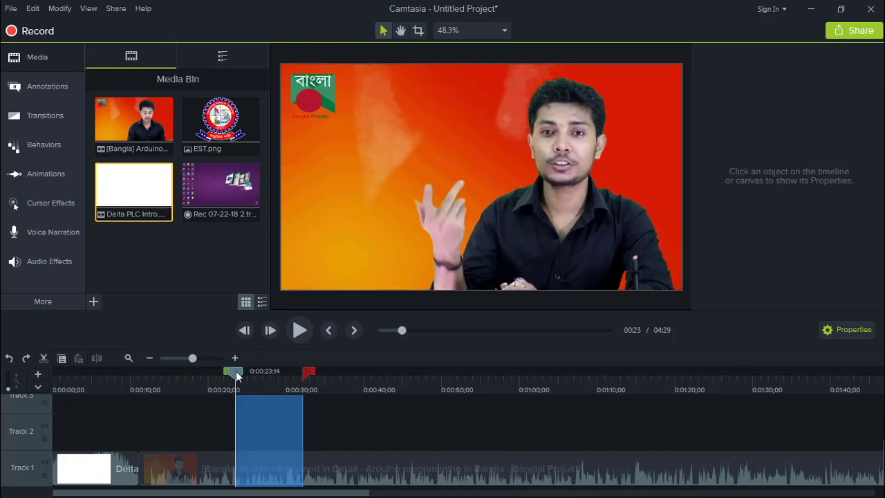
double_click(235, 373)
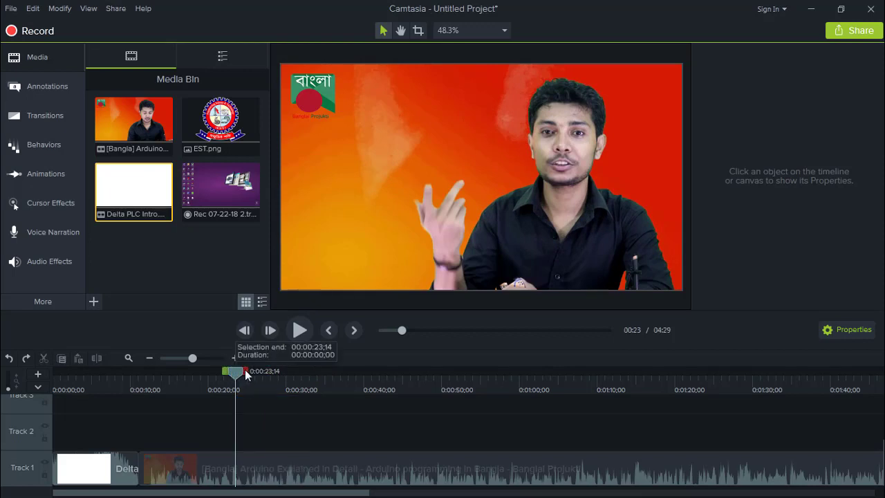
Mark a timeline range from 0:00:23;14 to about 0:00:32 and select the Arduino video on Track 1.
mouse_move(245, 373)
mouse_down()
mouse_move(300, 373)
mouse_move(313, 384)
mouse_move(249, 377)
mouse_move(280, 376)
mouse_move(266, 371)
mouse_up()
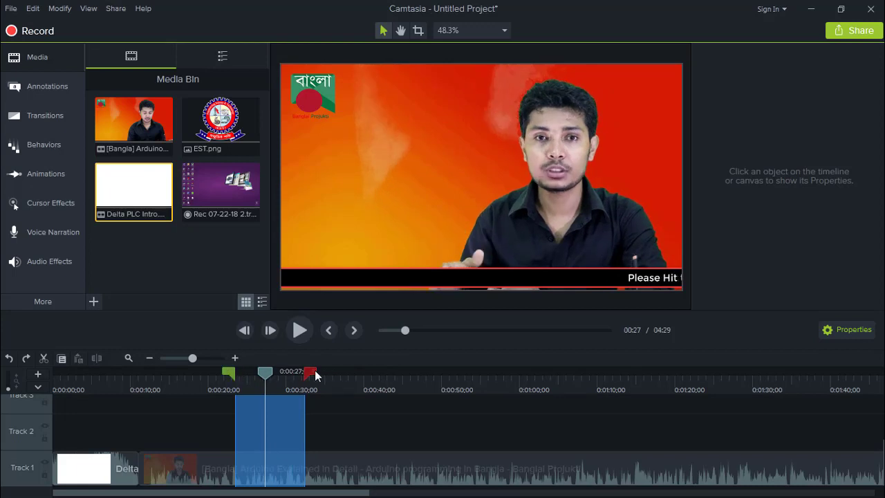
click(344, 467)
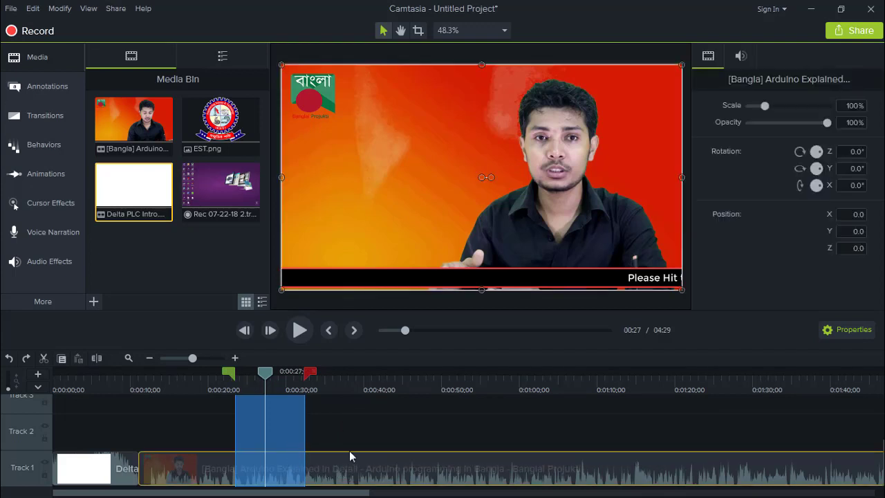
Cut the marked range out of the timeline and move the playhead back to 0:00:22;08.
click(44, 358)
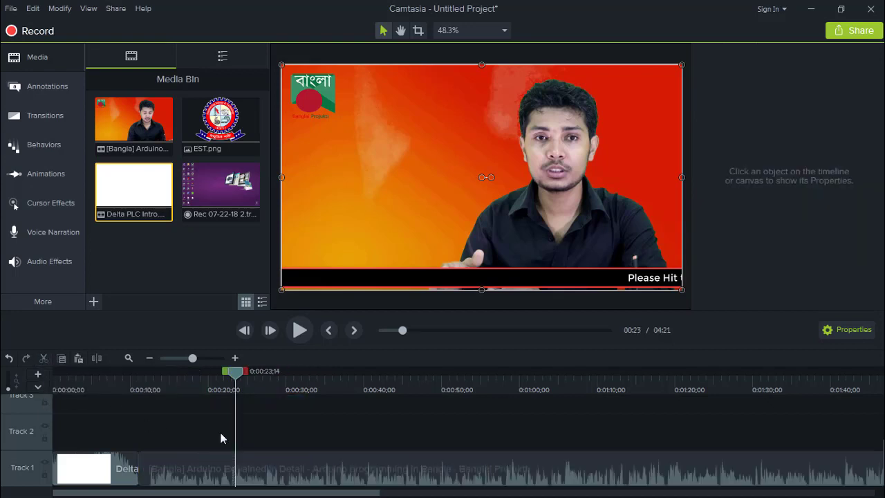
click(213, 385)
mouse_move(213, 386)
mouse_down()
mouse_move(250, 390)
mouse_move(225, 390)
mouse_up()
drag(190, 358, 172, 358)
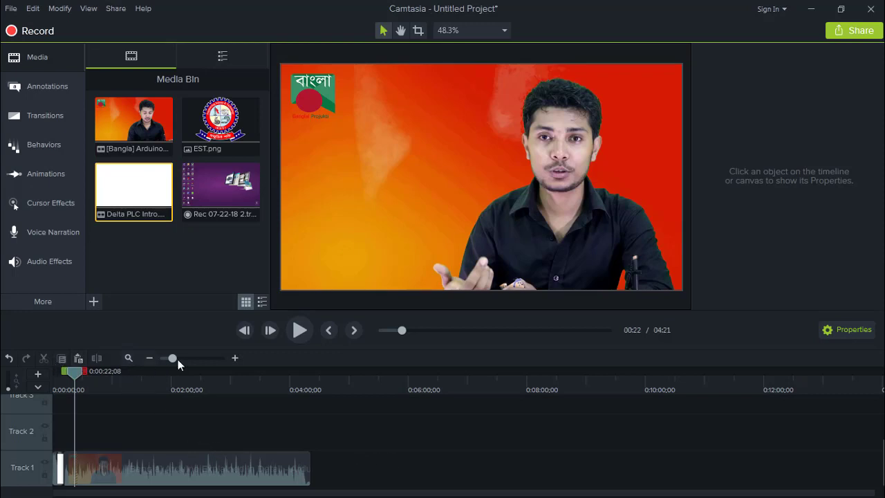
mouse_move(178, 356)
mouse_down()
mouse_move(197, 356)
mouse_move(188, 361)
mouse_up()
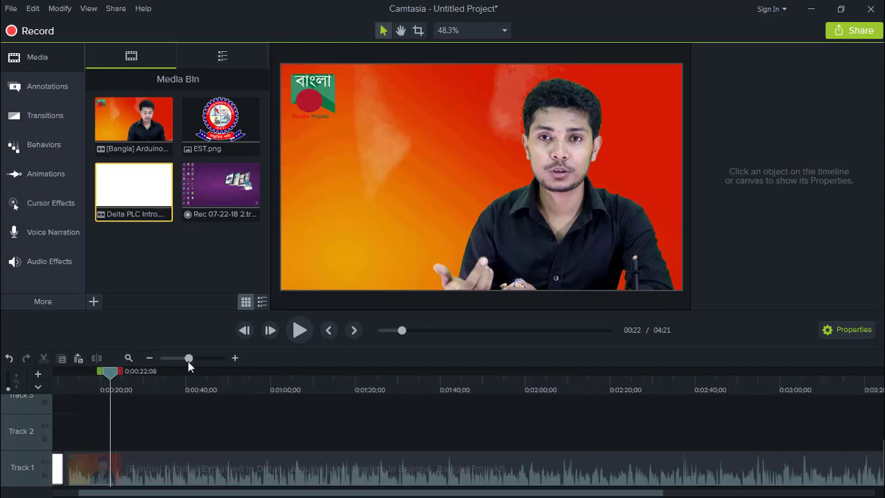
click(198, 468)
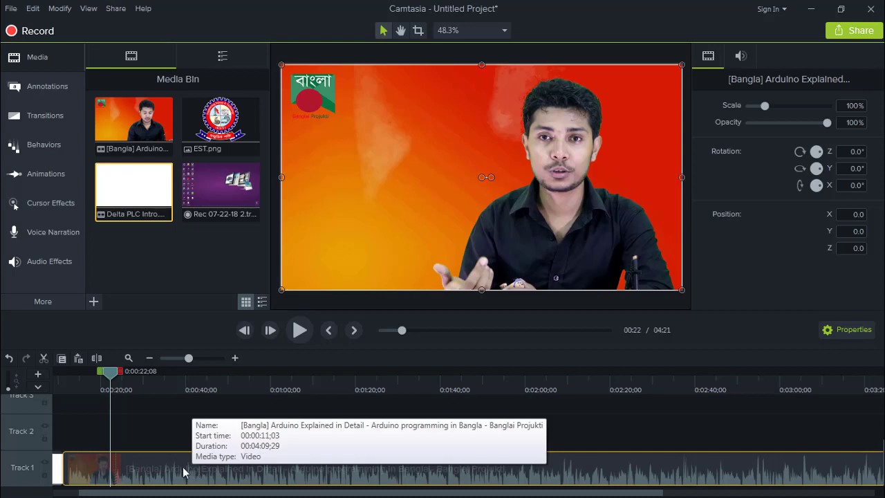
right_click(166, 468)
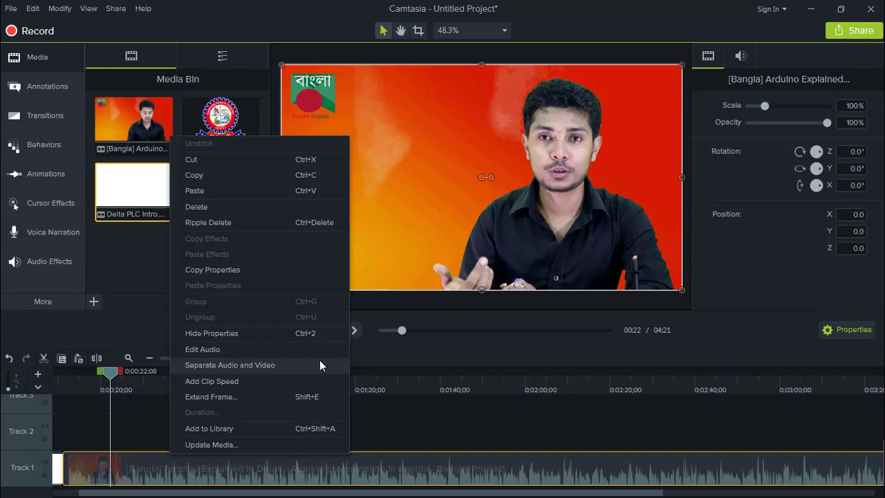
click(385, 426)
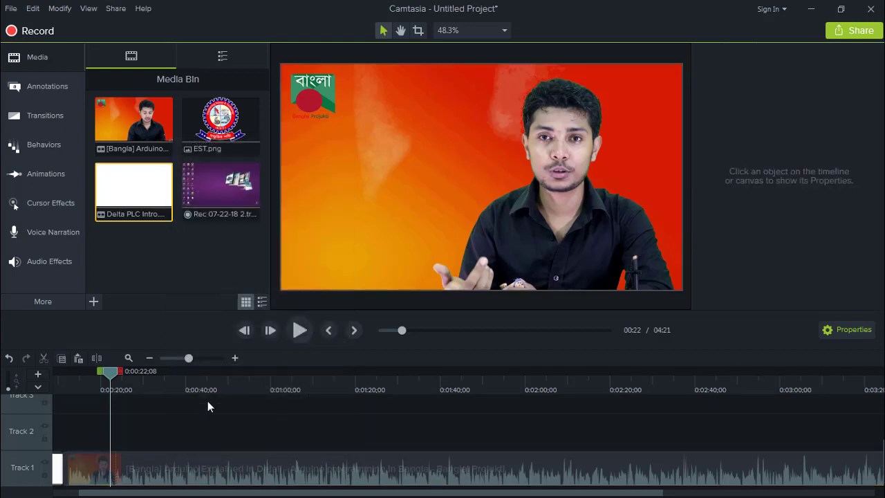
Move the playhead to the Arduino video's start at 0:00:11;03 and place EST.png there on Track 2.
mouse_move(105, 374)
mouse_down()
mouse_move(68, 389)
mouse_move(72, 373)
mouse_move(87, 377)
mouse_up()
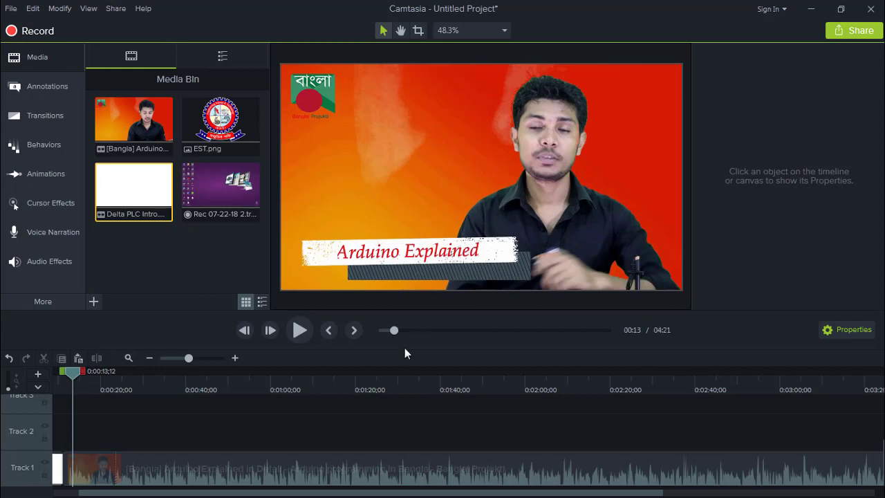
click(230, 470)
drag(158, 472, 187, 464)
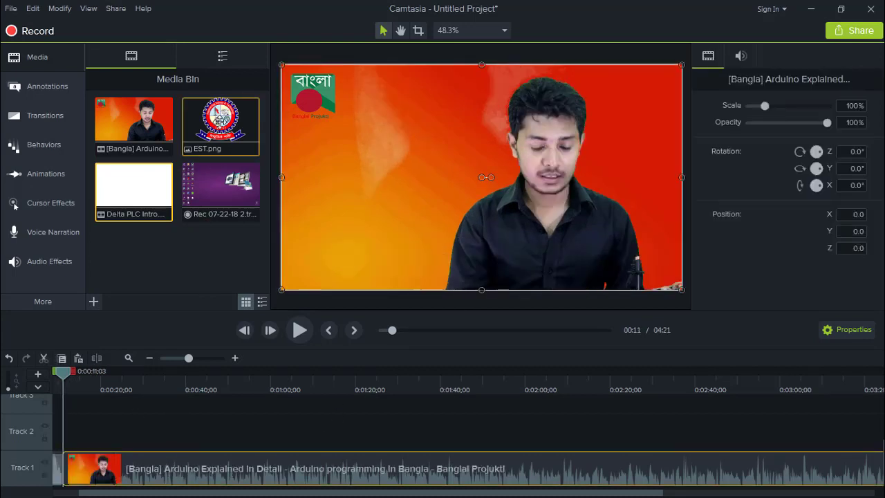
drag(220, 124, 74, 431)
Scale the EST logo down to 7.1% and move it to the upper-right corner of the canvas at about X 545.4, Y 279.7.
drag(189, 358, 174, 358)
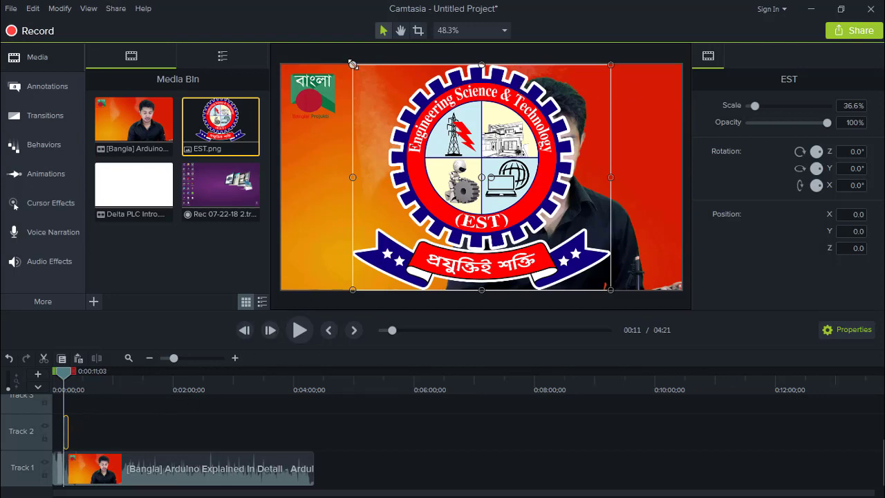
drag(353, 65, 385, 220)
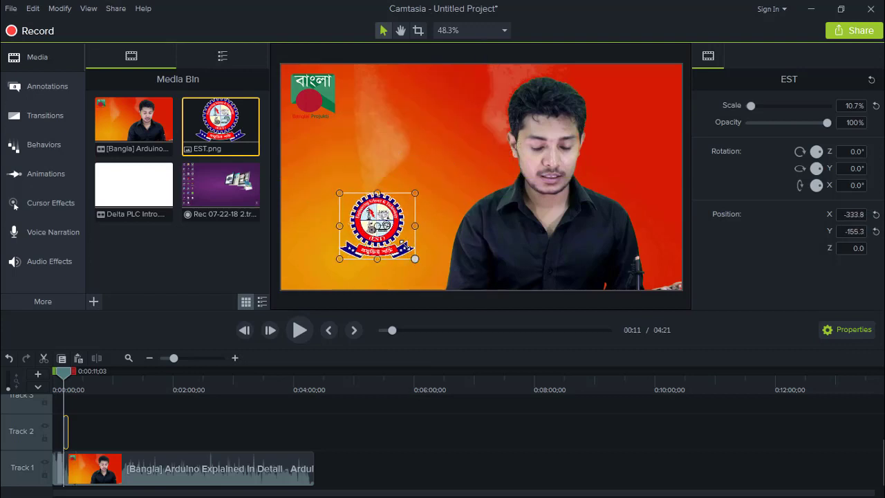
drag(419, 261, 627, 87)
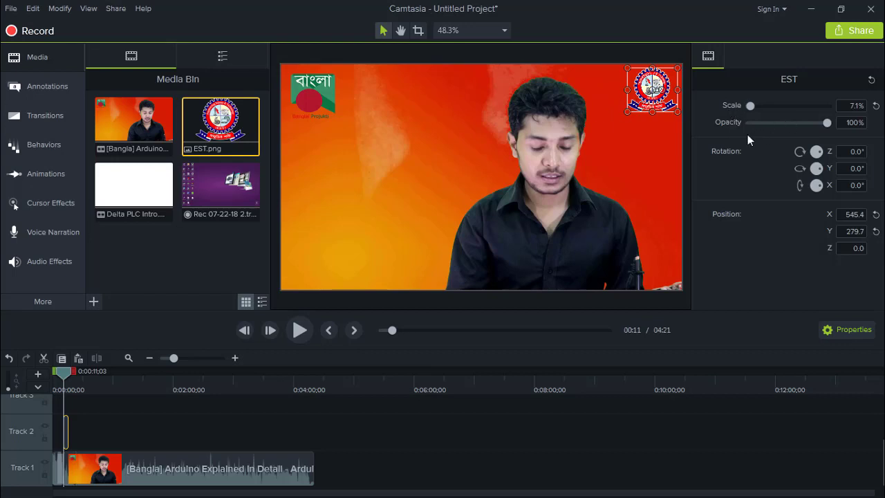
Reduce the EST logo's opacity to 41% and leave the logo deselected.
click(847, 333)
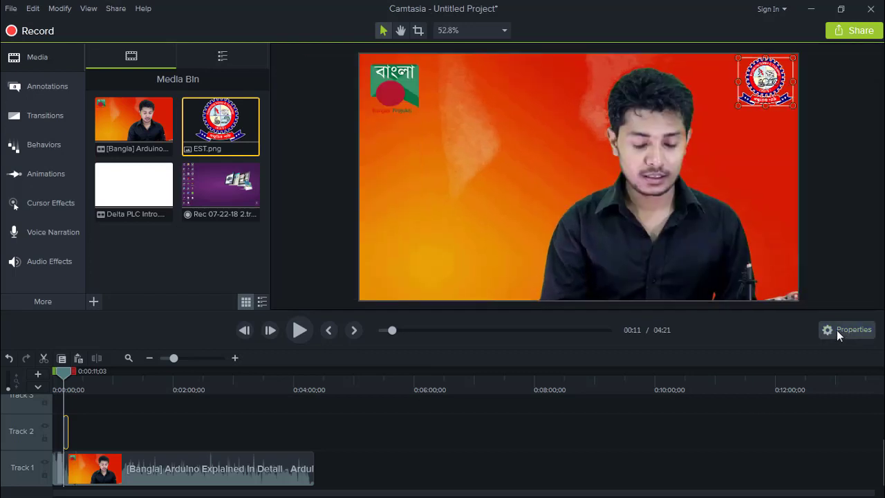
click(834, 330)
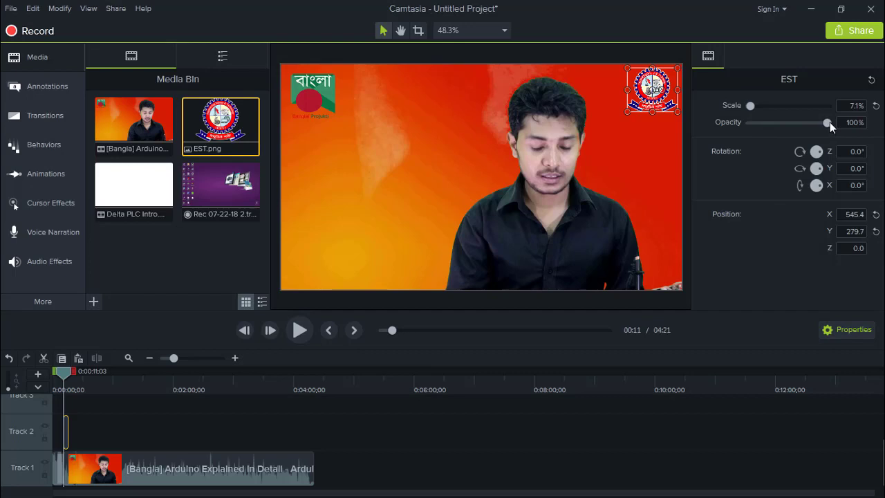
drag(830, 122, 780, 124)
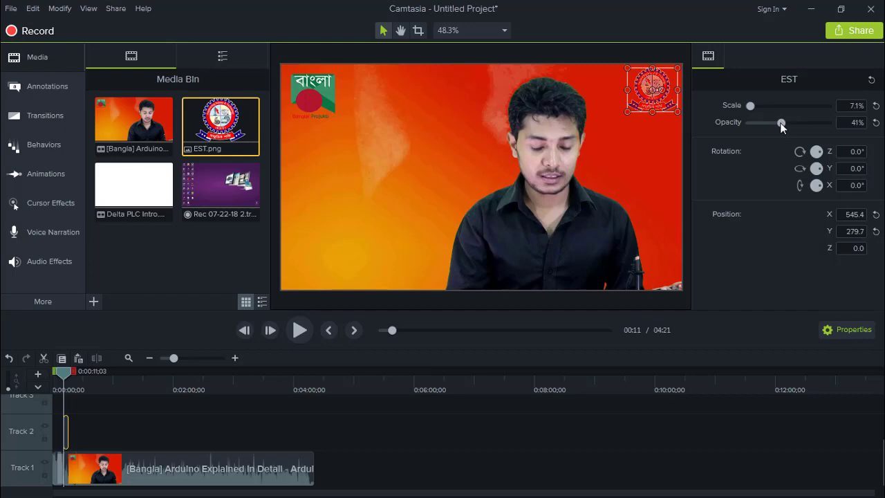
click(655, 418)
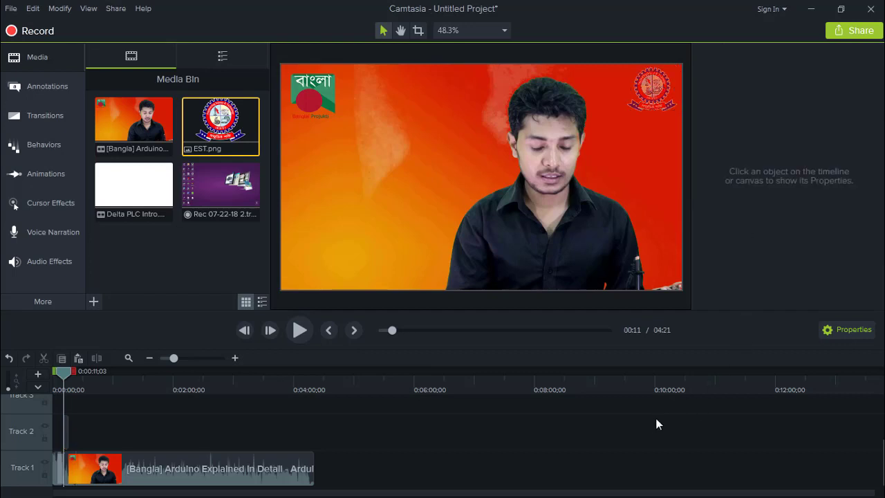
click(666, 84)
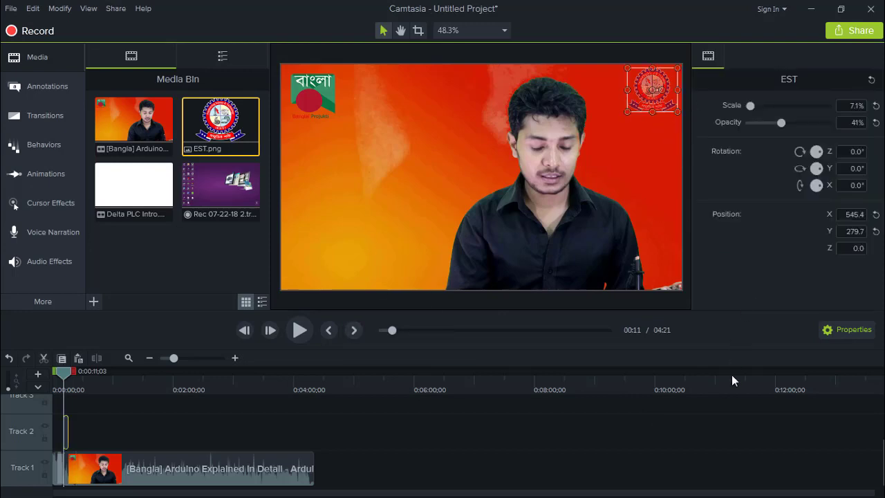
click(675, 438)
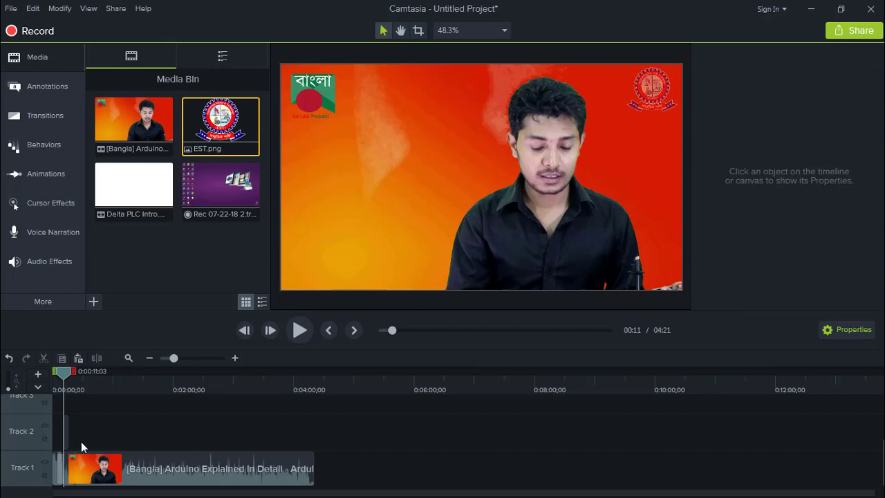
Extend the EST clip on Track 2 to 0:00:27;06 and check the logo on the canvas at 0:00:21;11.
drag(173, 358, 192, 359)
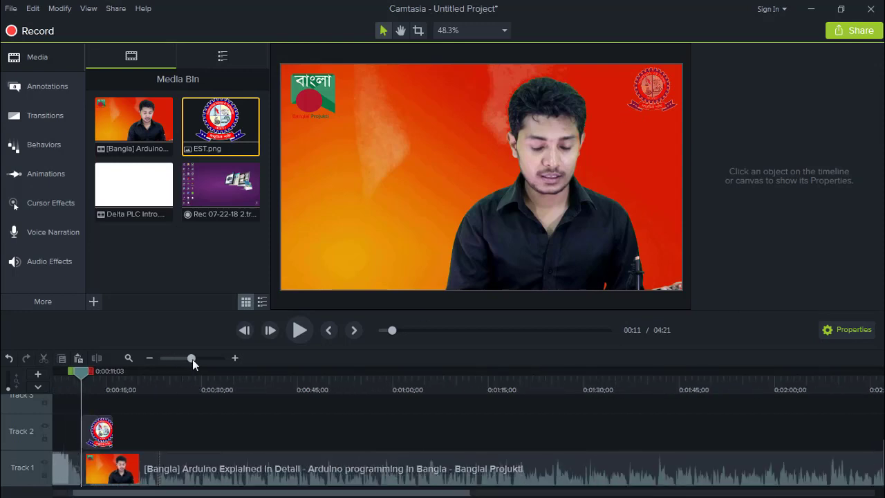
click(113, 431)
drag(80, 369, 205, 393)
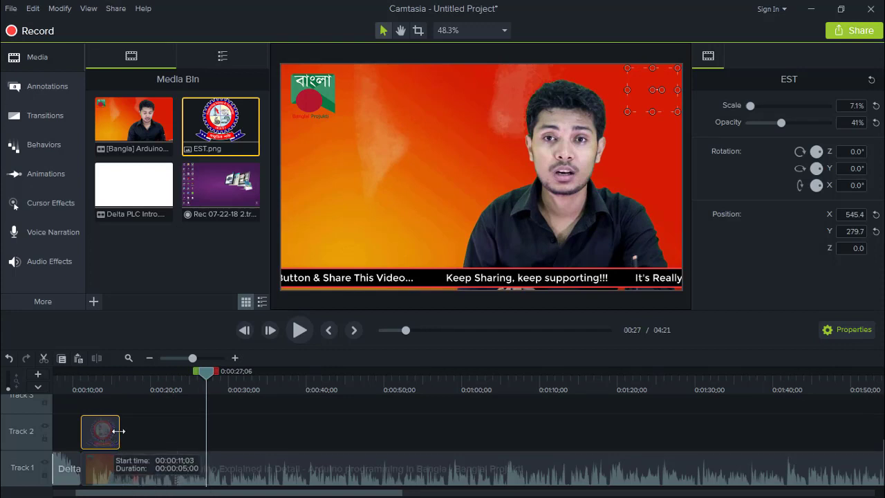
drag(119, 431, 205, 425)
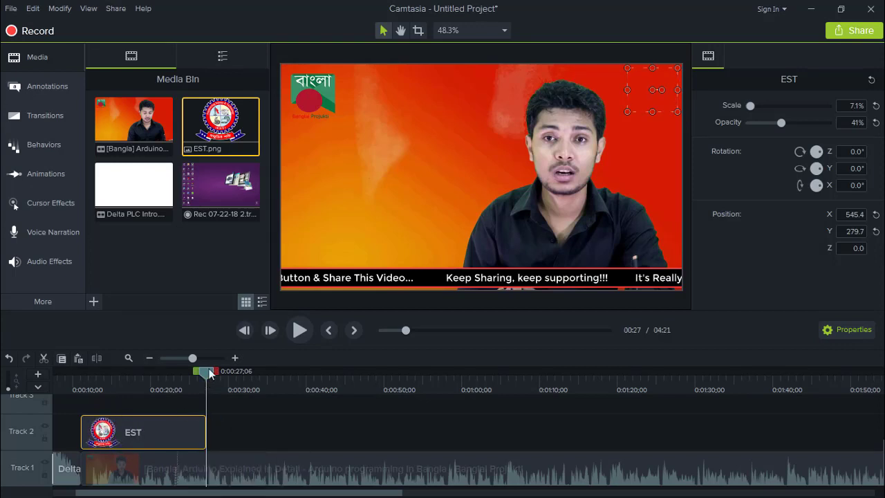
click(160, 387)
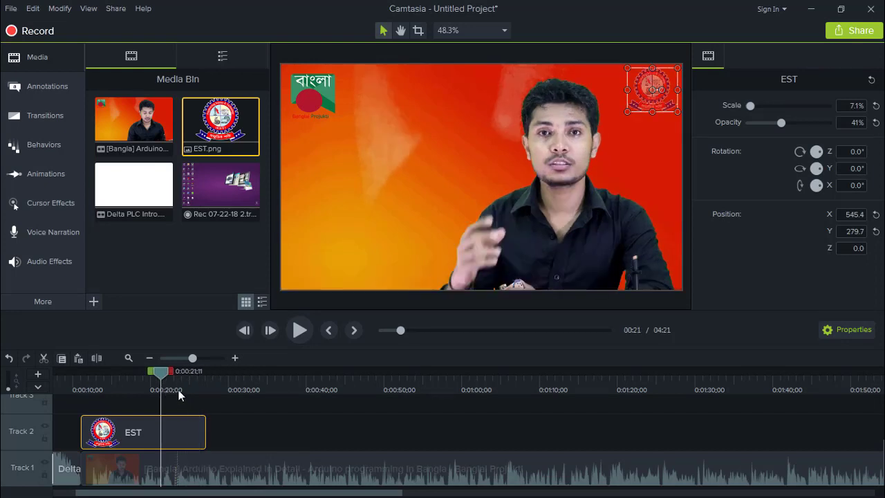
Extend the EST clip on Track 2 to the end of the Arduino video and deselect it.
click(172, 355)
drag(78, 426, 322, 427)
click(351, 422)
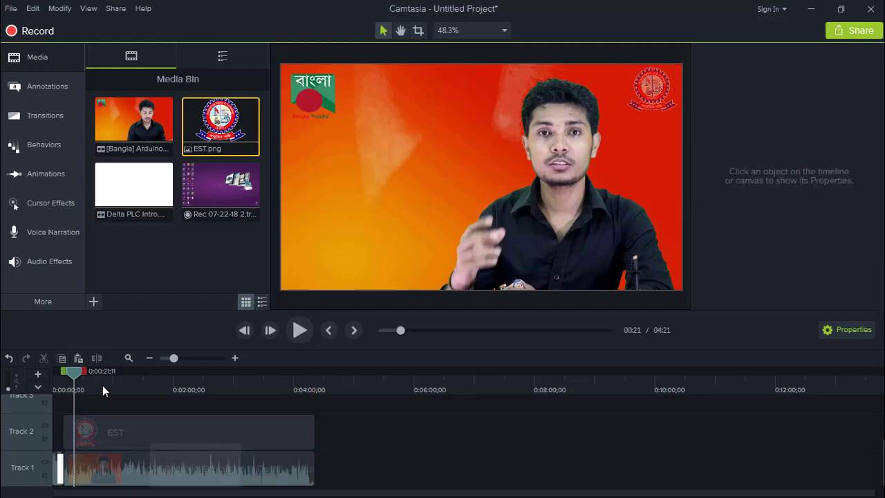
Split the EST clip and the Arduino video together at 0:04:15;23.
drag(69, 371, 306, 409)
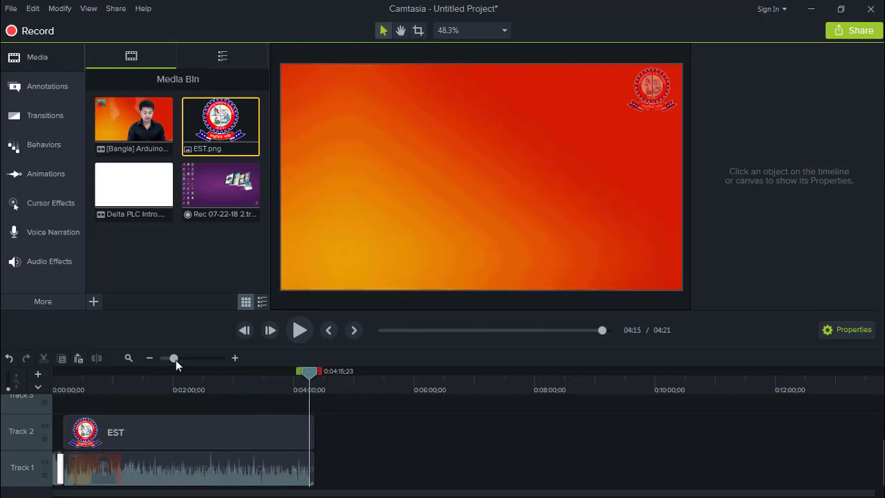
drag(176, 359, 184, 359)
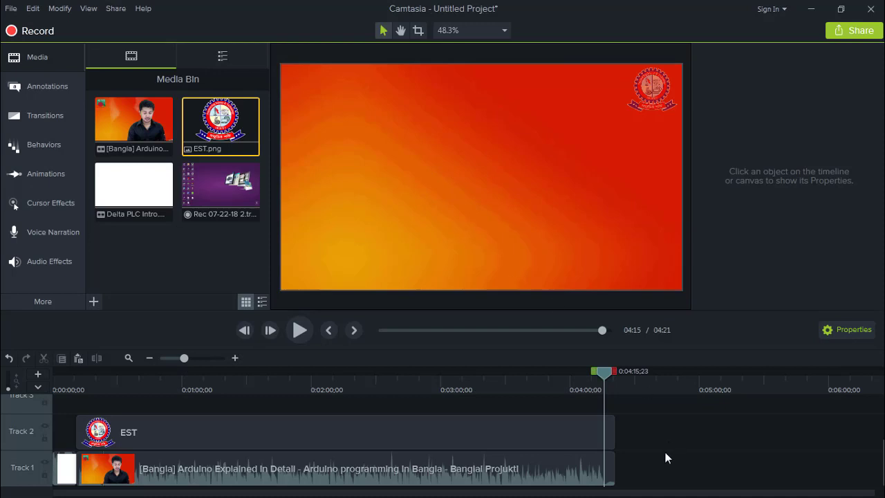
drag(646, 481, 274, 418)
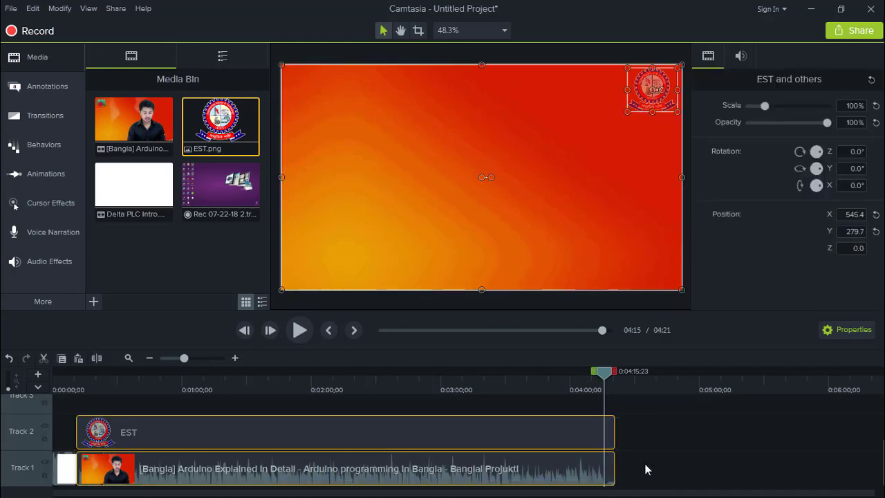
click(97, 358)
Delete the short end pieces of the EST clip and the Arduino video after the split.
click(610, 434)
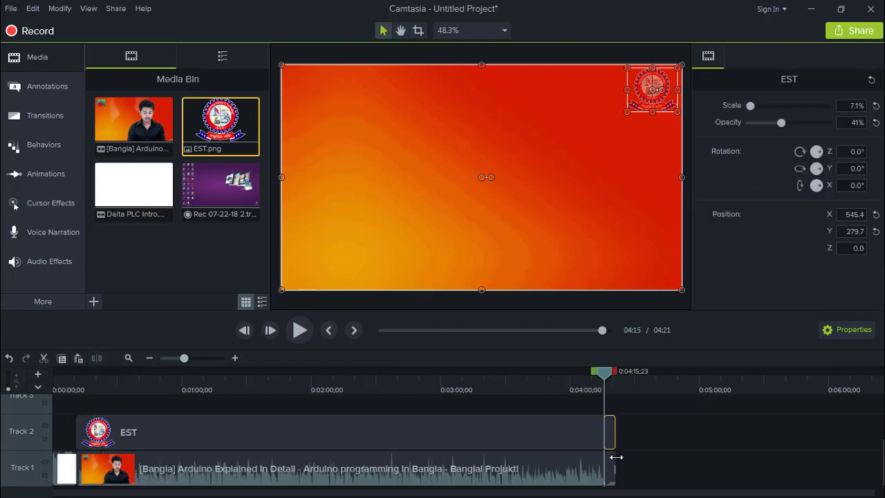
key(Delete)
click(612, 469)
key(Delete)
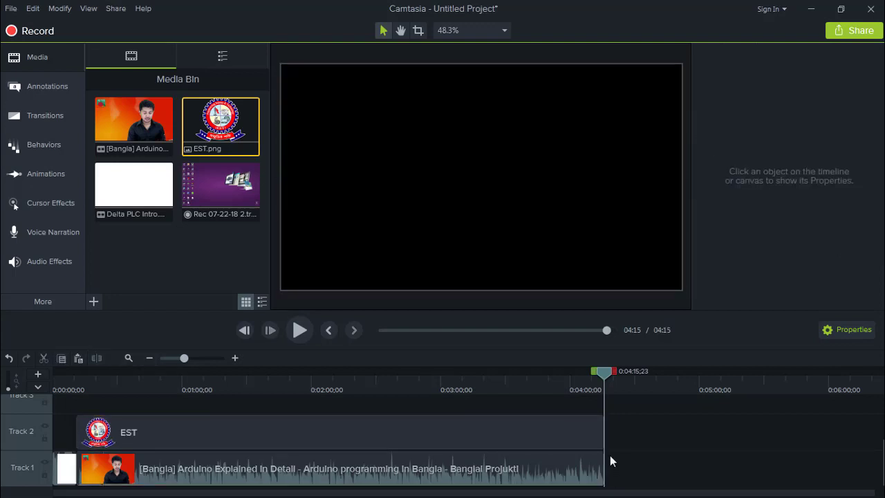
With the playhead at 0:00:11;03, turn on audio editing for the Arduino video and raise its volume to about 296%.
drag(599, 379, 40, 415)
click(207, 476)
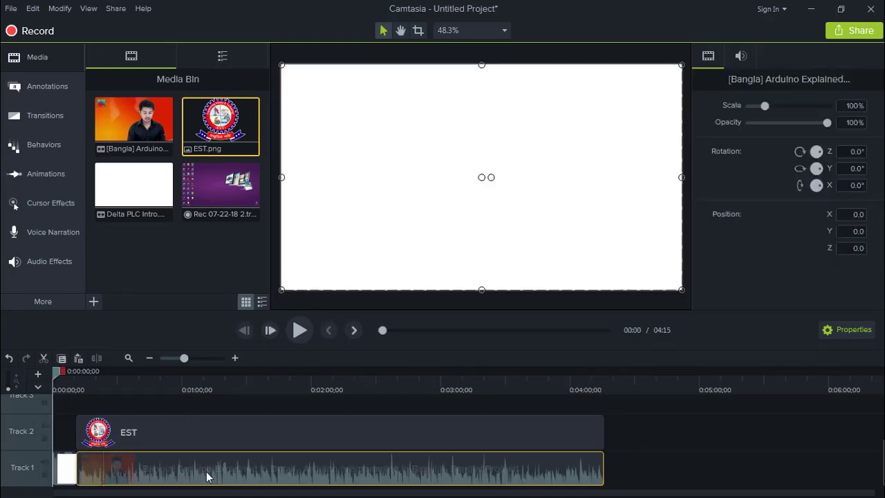
click(138, 470)
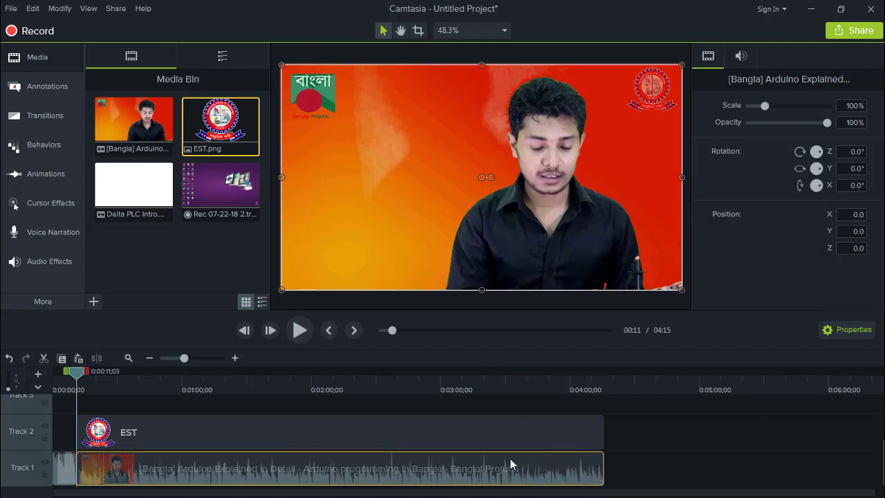
right_click(334, 467)
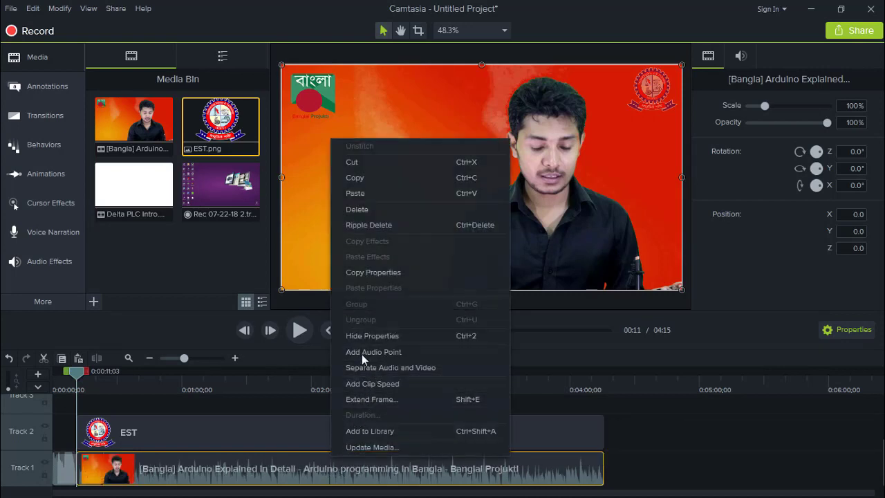
click(361, 352)
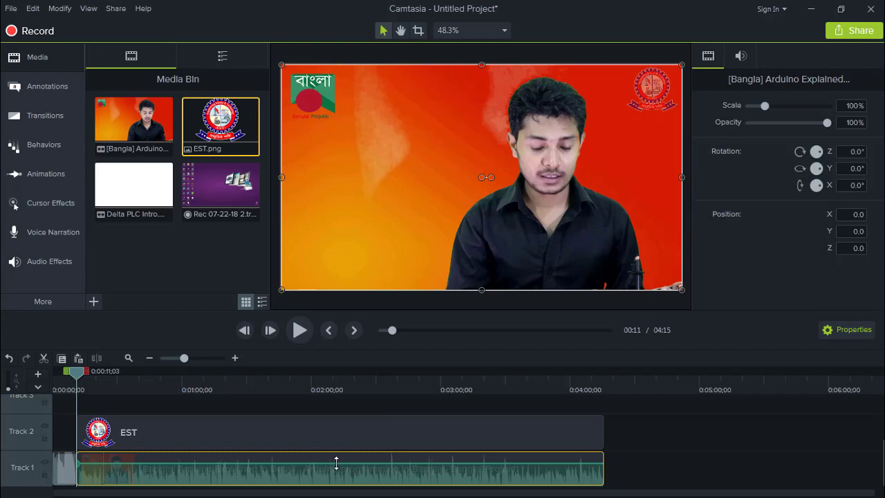
mouse_move(336, 462)
mouse_down()
mouse_move(334, 475)
mouse_move(340, 456)
mouse_up()
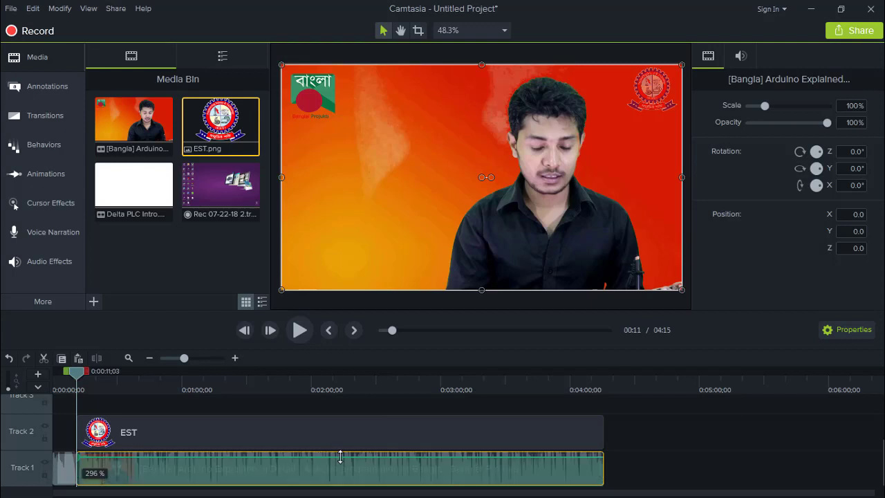
Turn on audio editing for the Arduino video again, lower its boosted volume on the timeline and deselect it.
click(531, 469)
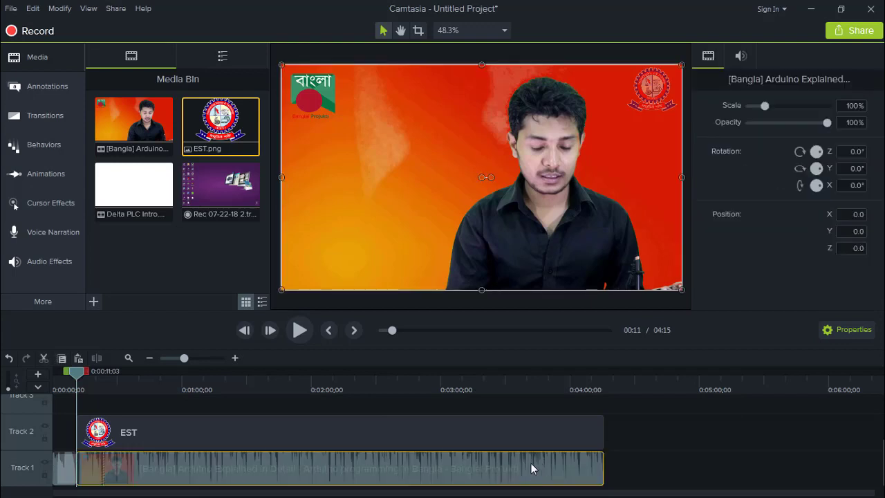
right_click(325, 460)
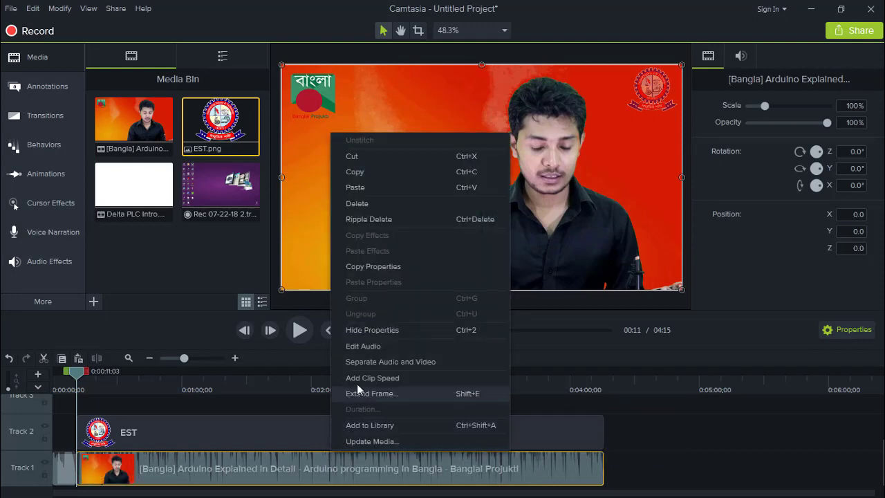
click(355, 347)
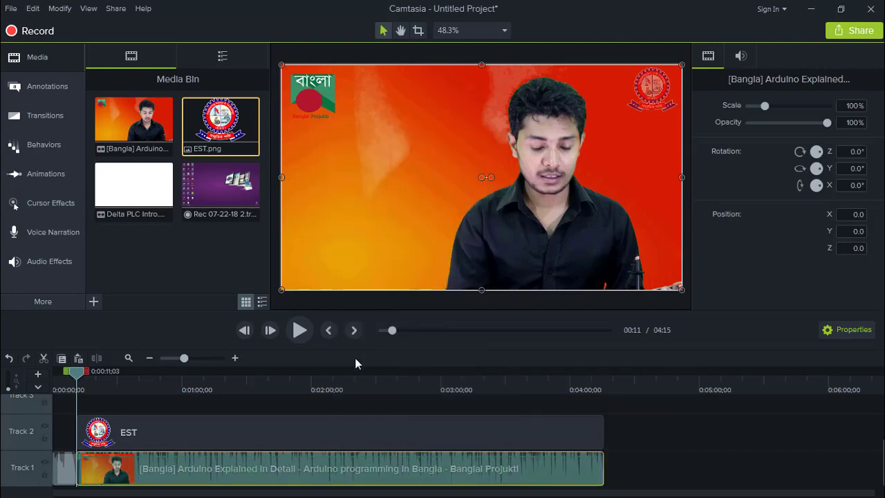
click(315, 457)
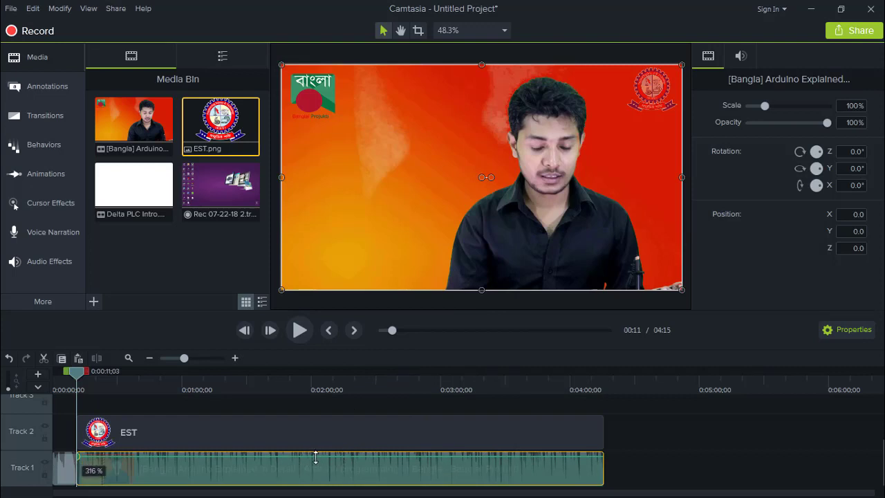
mouse_move(315, 457)
mouse_down()
mouse_move(316, 470)
mouse_move(322, 461)
mouse_up()
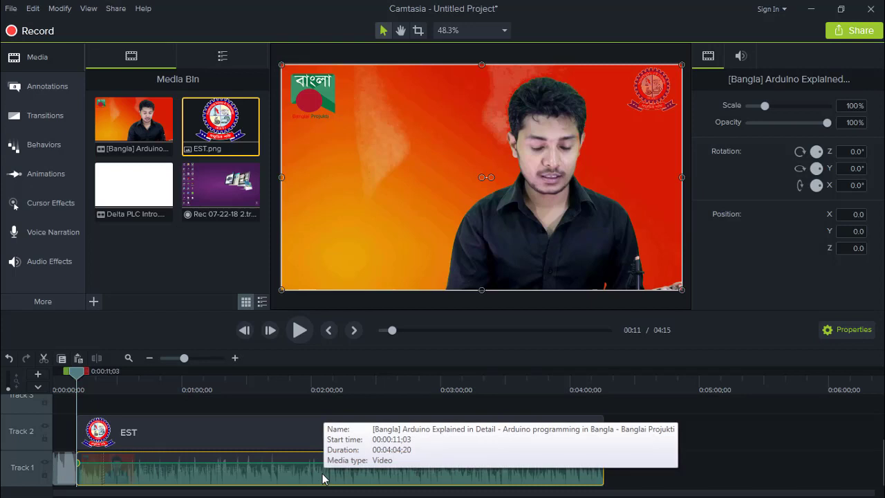
click(653, 464)
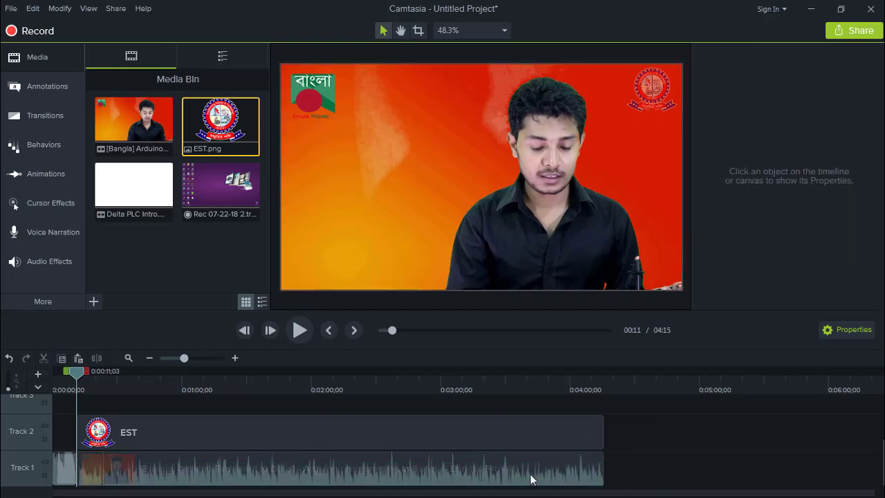
Raise and lower the Arduino video's gain in its audio properties, and deselect the clip.
click(462, 464)
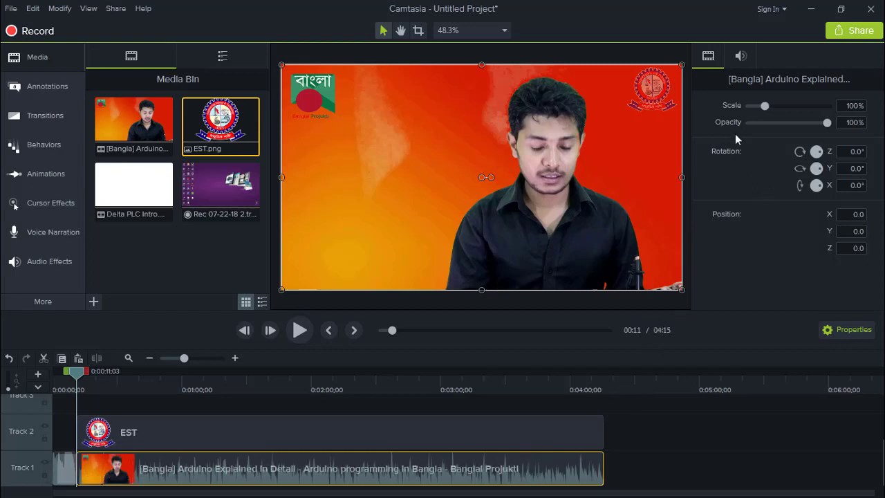
click(737, 58)
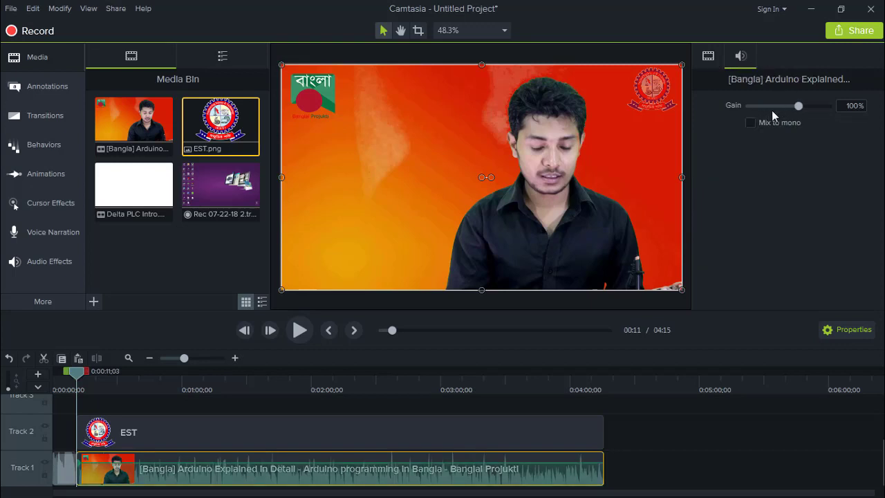
drag(798, 107, 825, 107)
drag(829, 107, 782, 105)
click(653, 419)
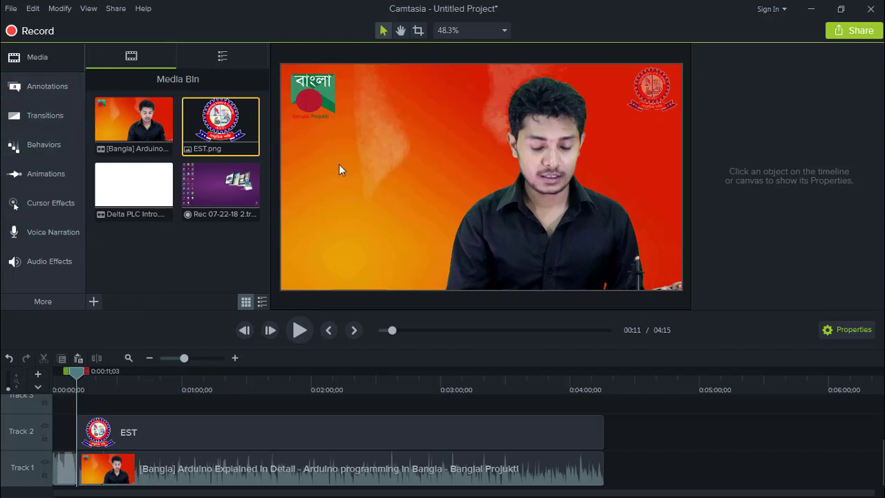
Add a plain Basic text callout to Track 3 at 0:00:11;03 and extend its end to 0:00:53;15.
click(41, 90)
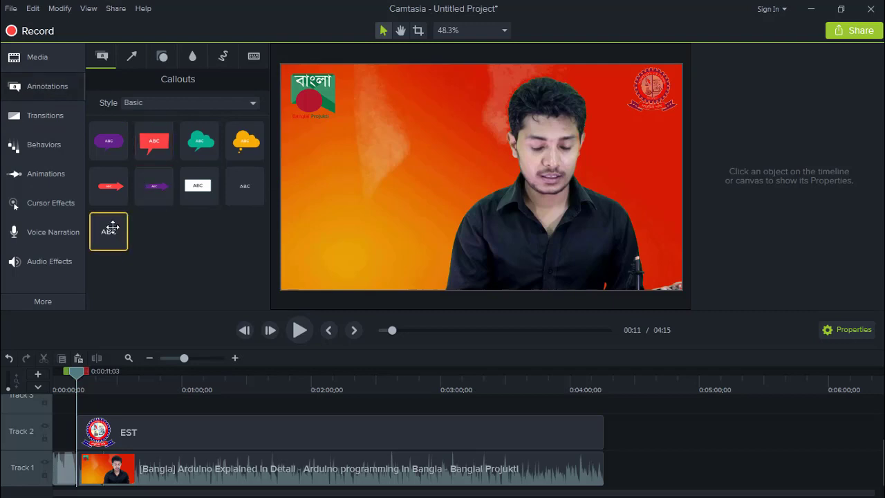
drag(110, 230, 161, 410)
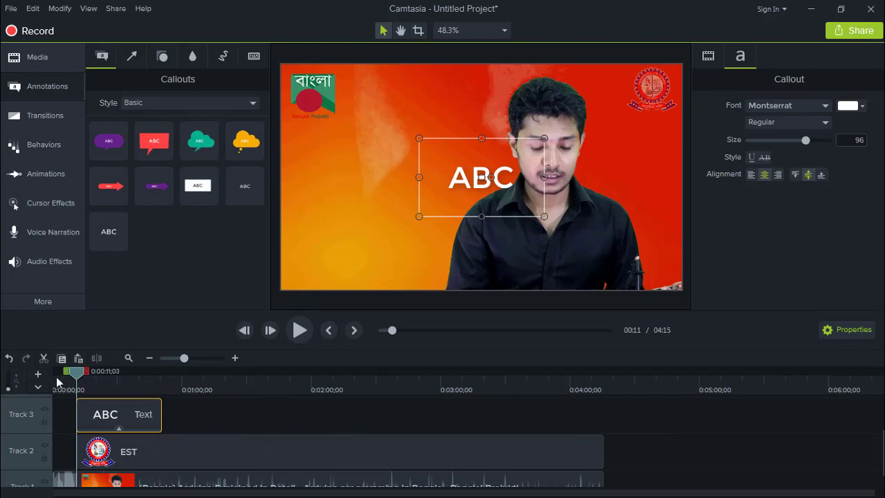
drag(73, 372, 166, 388)
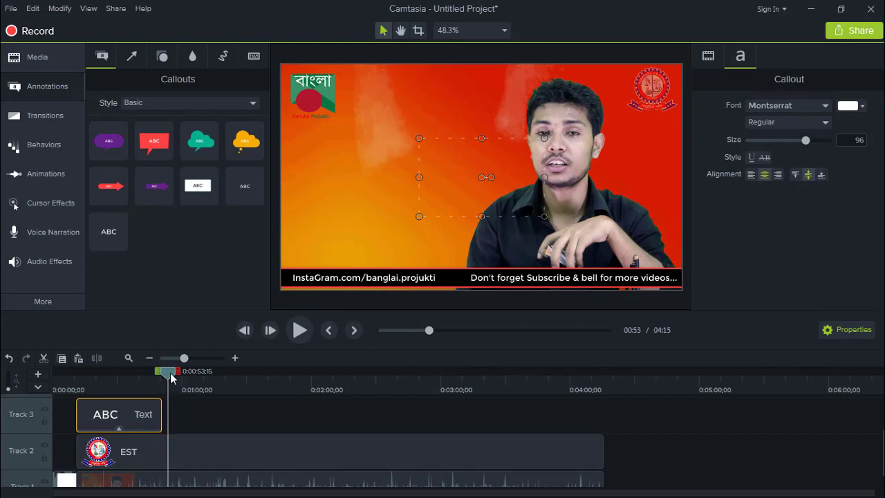
drag(157, 410, 167, 415)
click(199, 417)
click(145, 415)
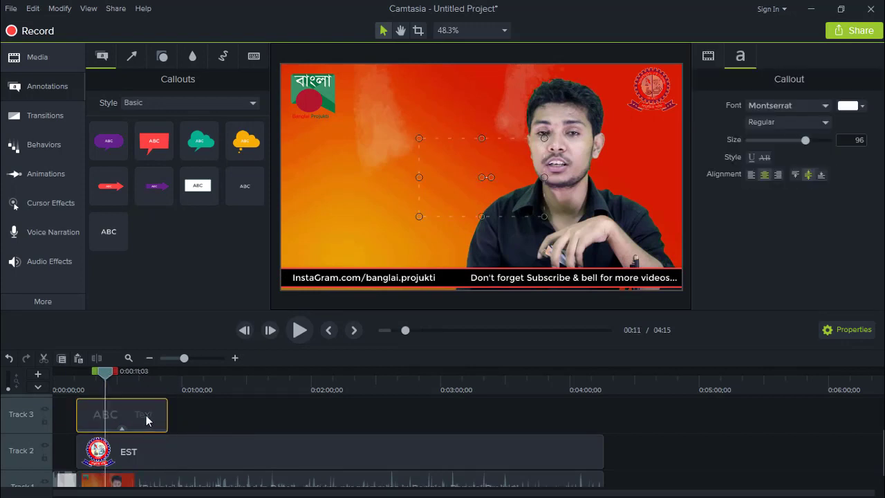
Move the text callout below the Bangla logo on the canvas and change its text to EST.
drag(487, 175, 334, 166)
double_click(335, 165)
text(EST)
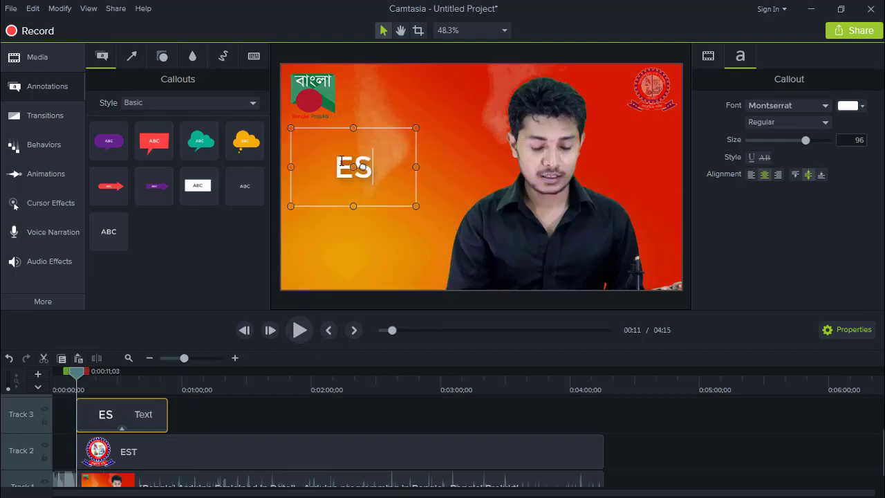
click(630, 432)
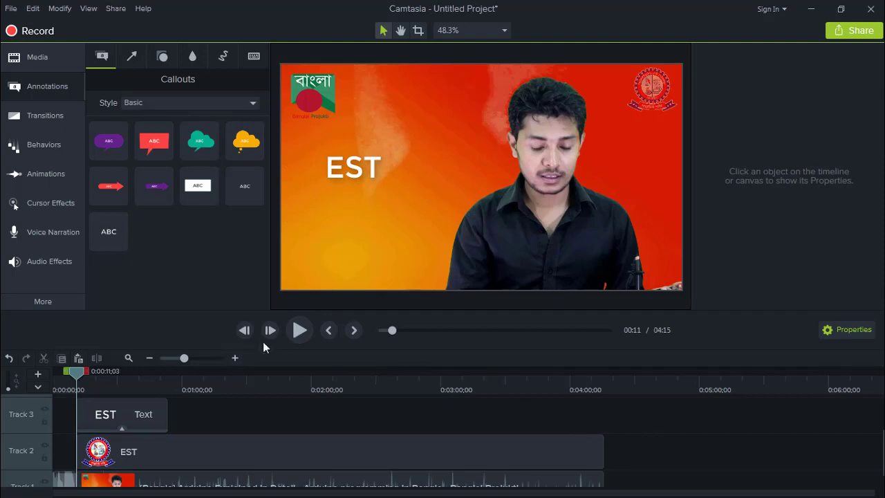
Lower the Arduino video's volume to 0% with audio editing, and play the result from 0:00:11;03.
click(310, 477)
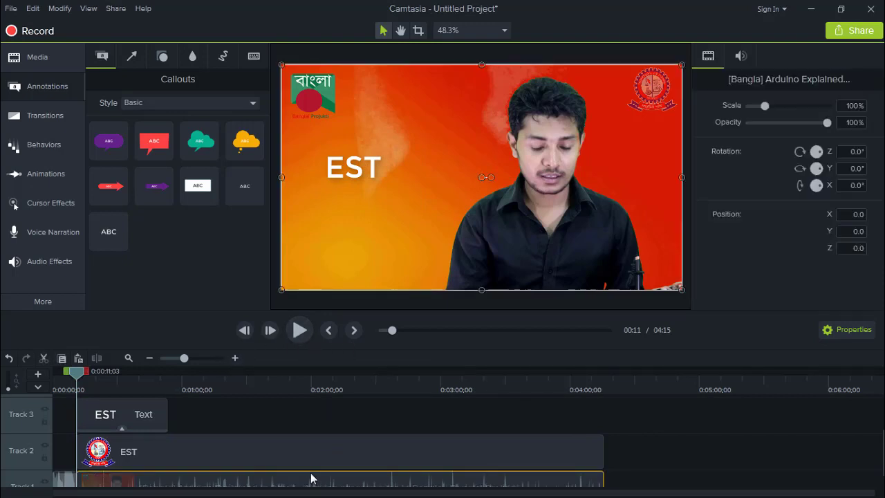
scroll(315, 470, down, 1)
right_click(320, 449)
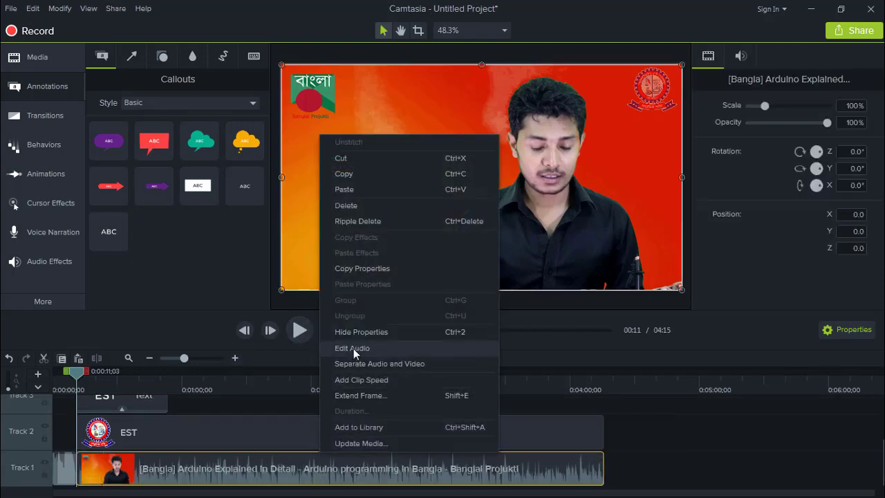
click(353, 349)
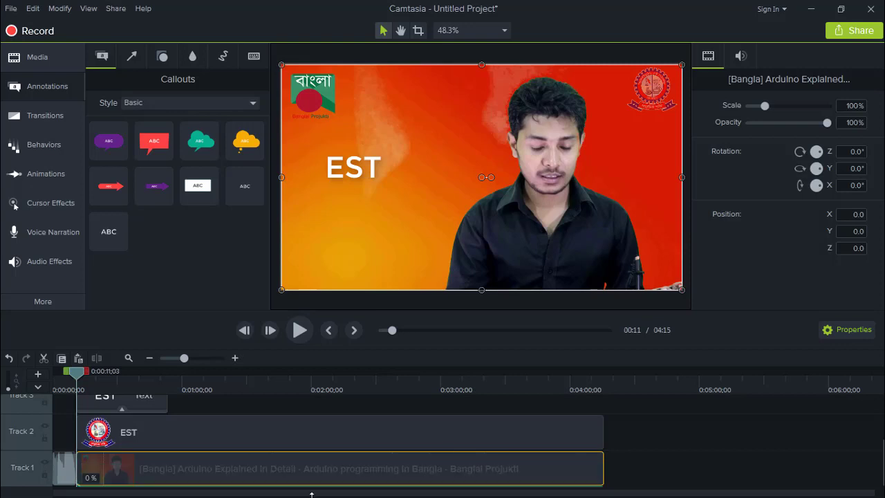
click(303, 332)
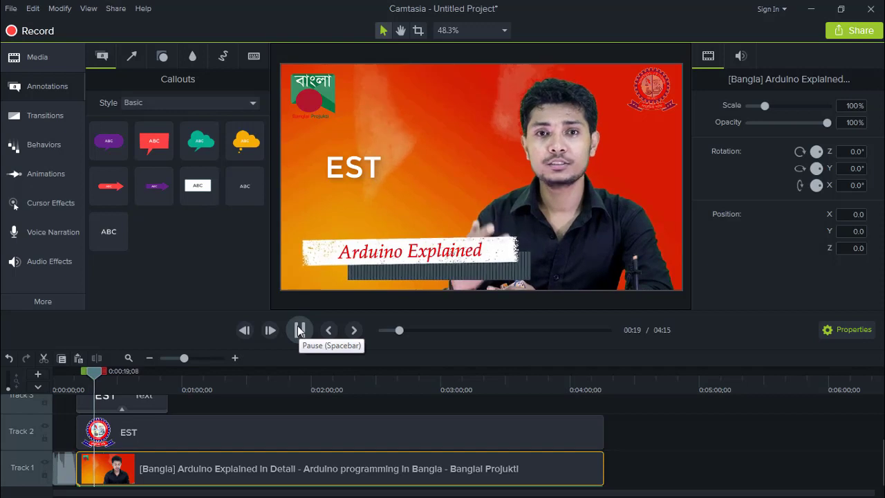
click(299, 329)
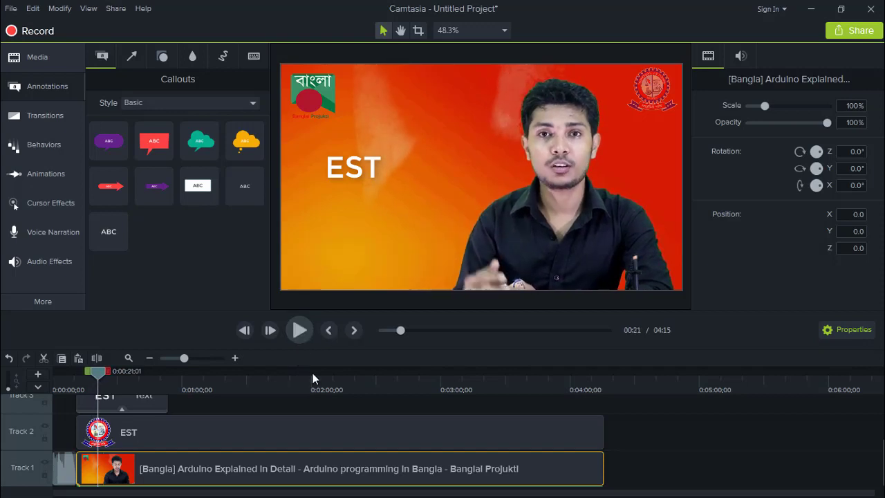
click(684, 446)
Show the available transitions and set the playhead to the start of the Track 3 EST text at 0:00:11;03.
scroll(483, 421, up, 3)
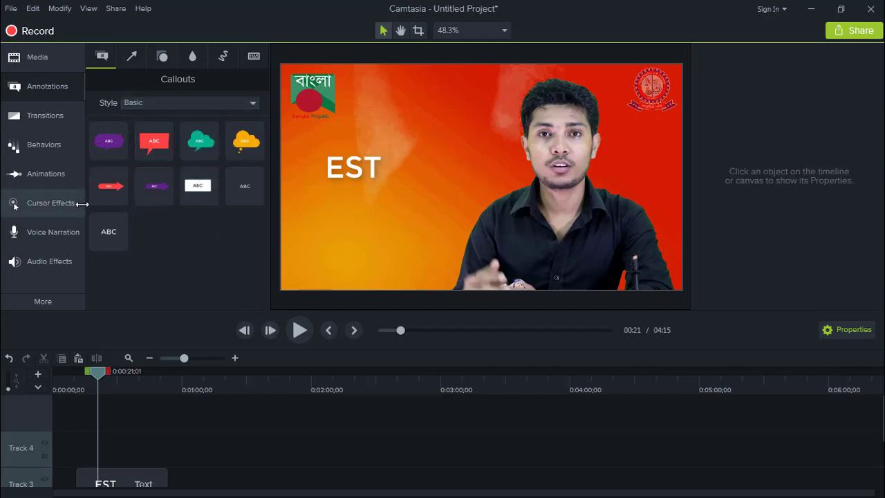
click(38, 117)
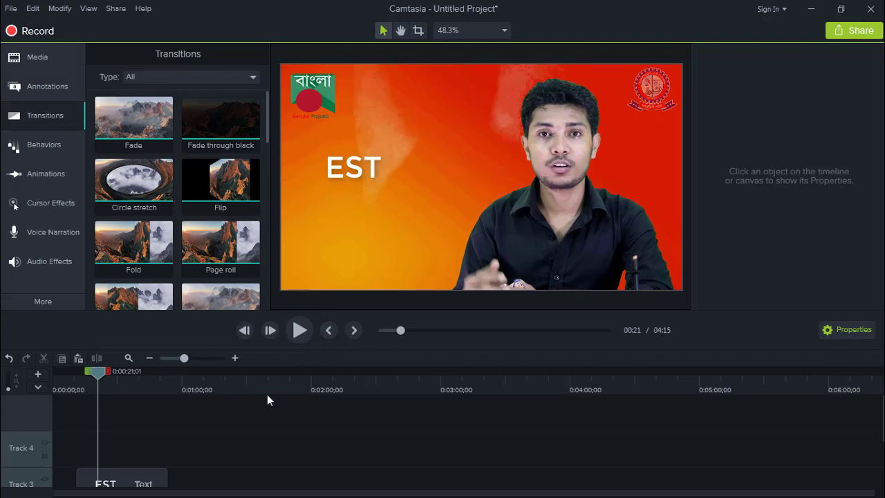
scroll(258, 421, down, 2)
click(134, 418)
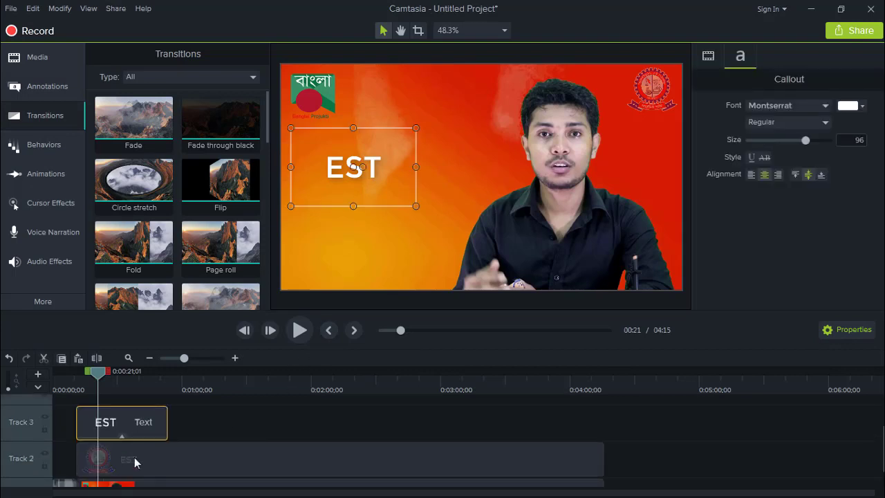
click(134, 457)
click(132, 422)
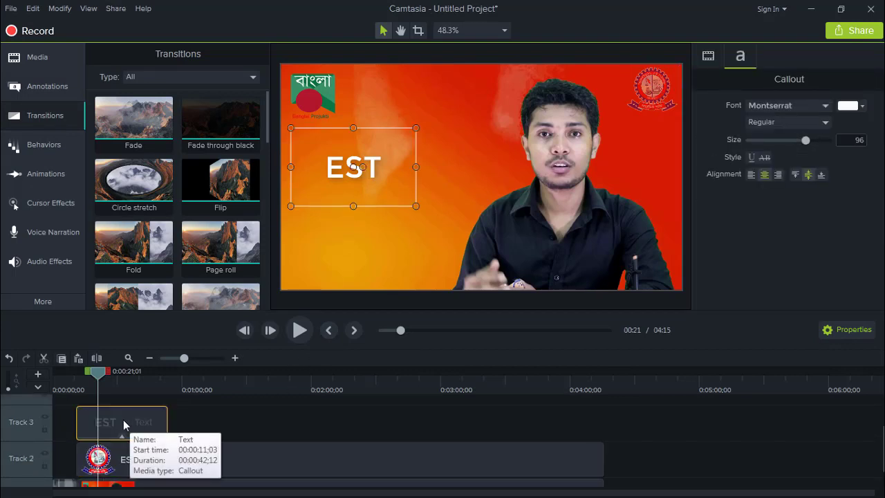
drag(123, 420, 125, 418)
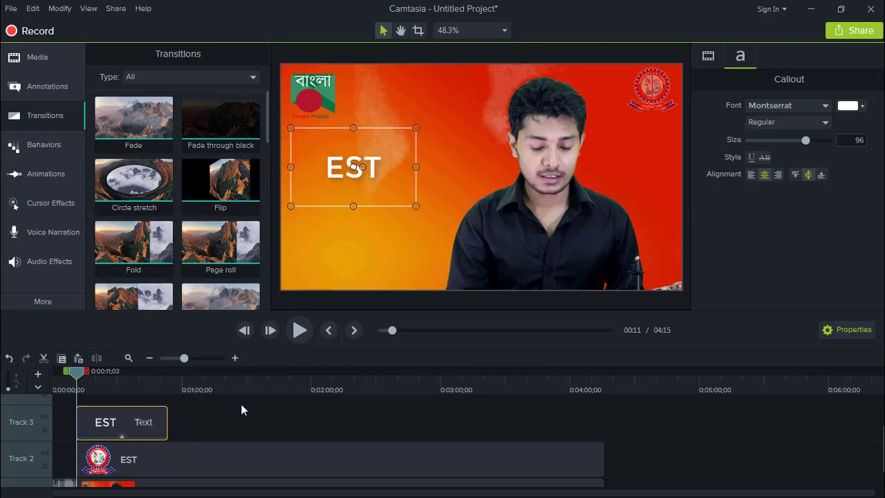
Move the Arduino video from Track 1 to Track 2, directly after the EST logo clip.
click(339, 423)
scroll(317, 442, down, 1)
click(297, 464)
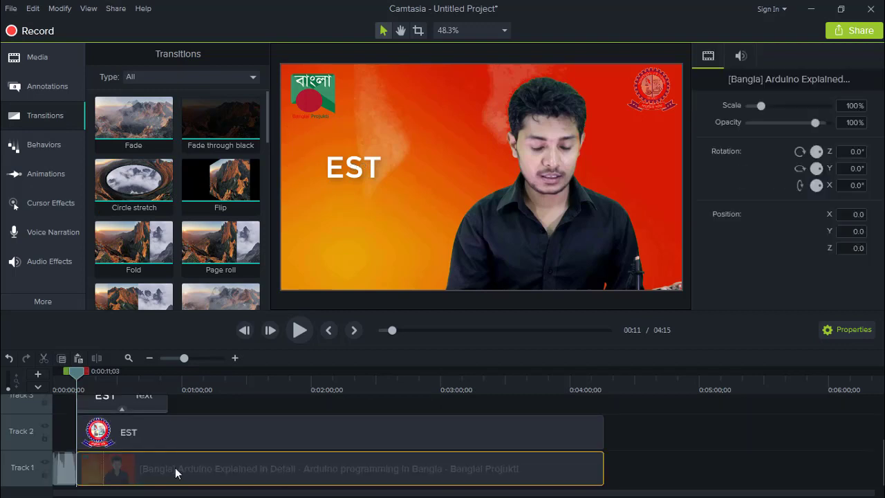
drag(267, 470, 629, 436)
Add a Fold transition of about 5 seconds at the start of the EST text and a Flip of about 3 seconds at its end.
click(125, 123)
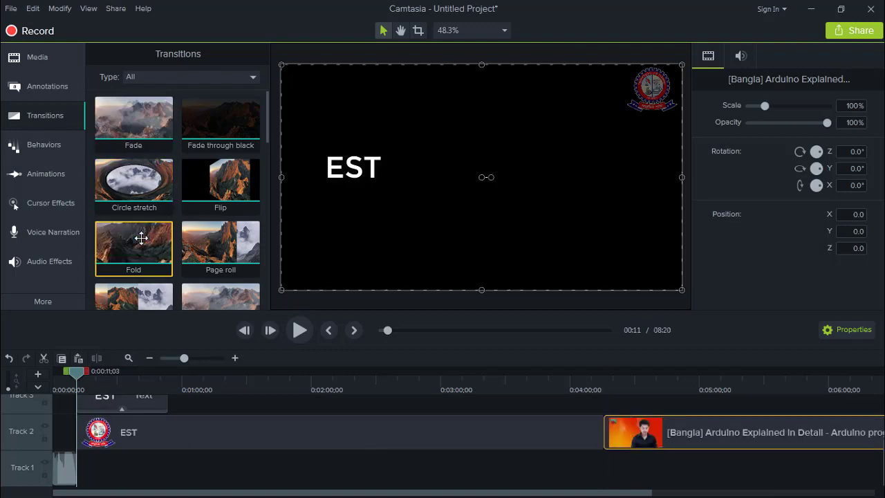
drag(141, 237, 78, 407)
scroll(91, 414, up, 1)
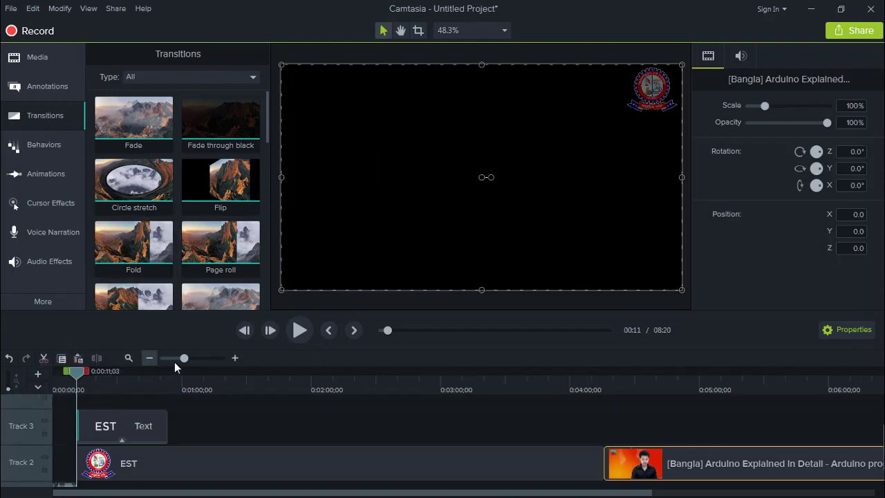
drag(184, 360, 192, 359)
drag(133, 245, 102, 428)
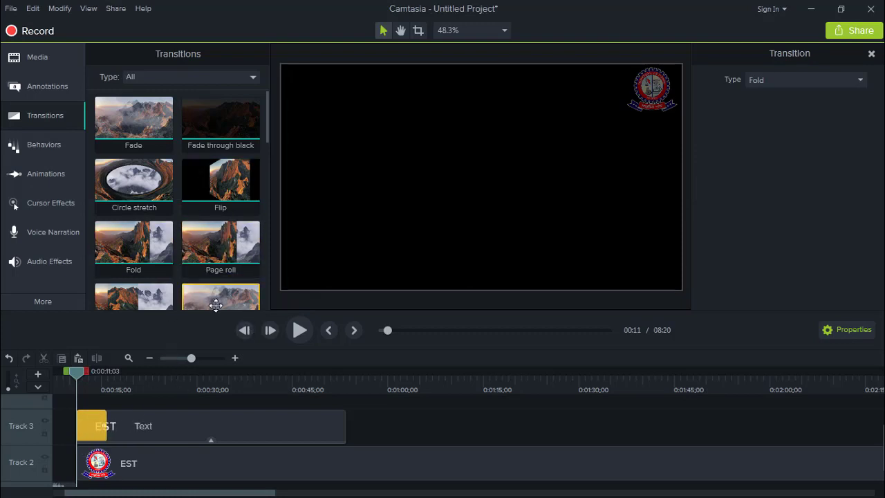
drag(227, 192, 328, 423)
click(366, 421)
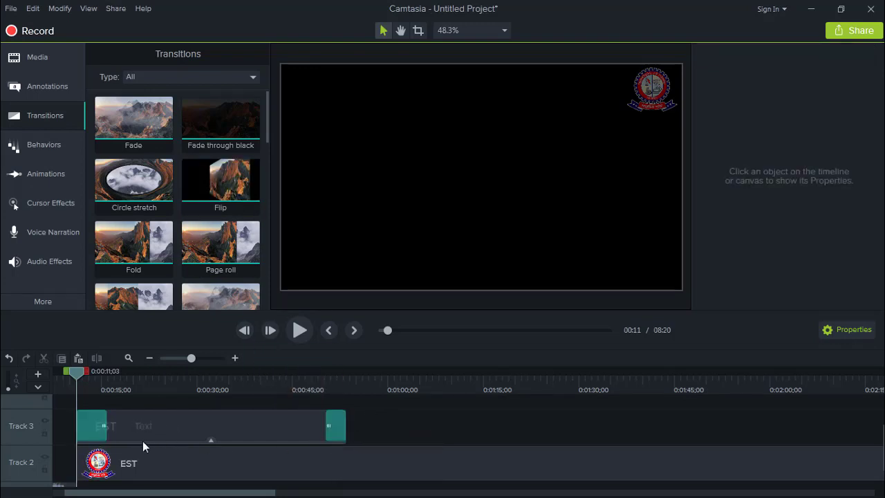
Play the EST text's opening and closing transitions, and look through the remaining transitions.
click(300, 332)
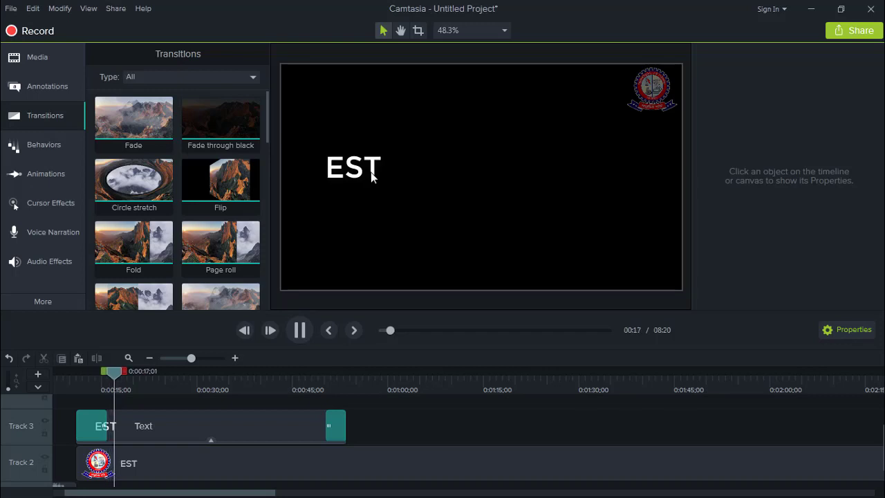
drag(221, 391, 309, 393)
click(298, 331)
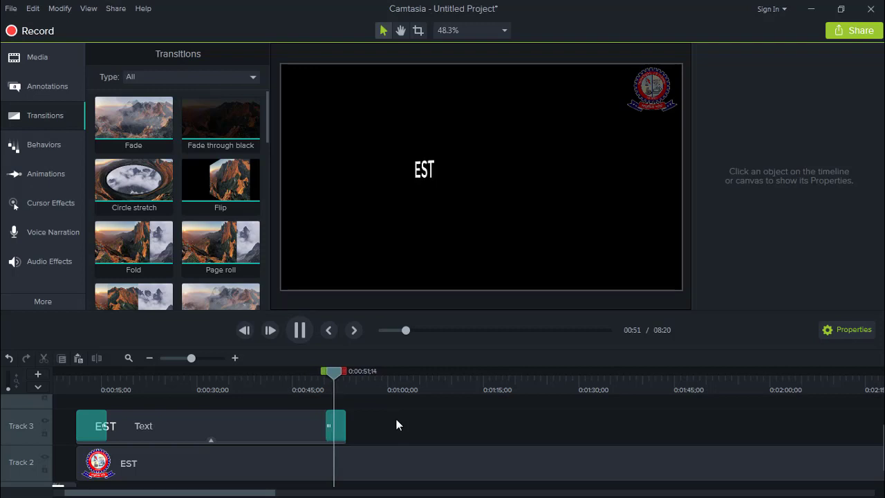
click(300, 329)
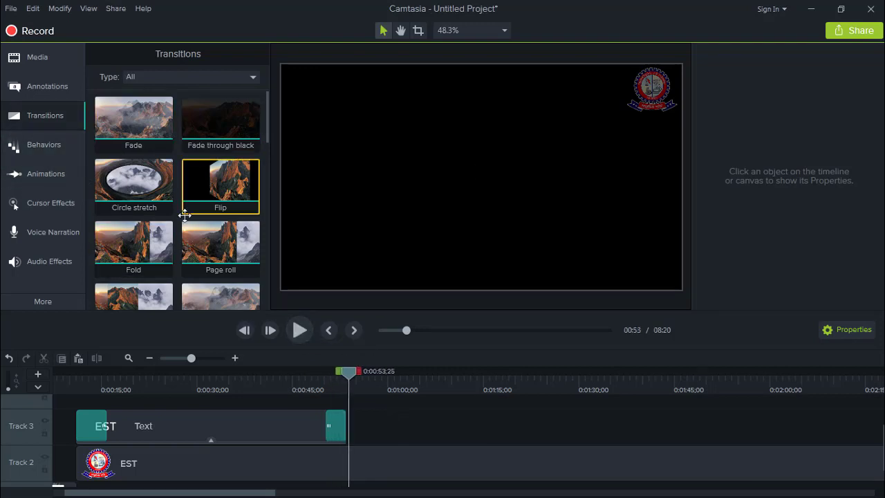
scroll(184, 221, down, 6)
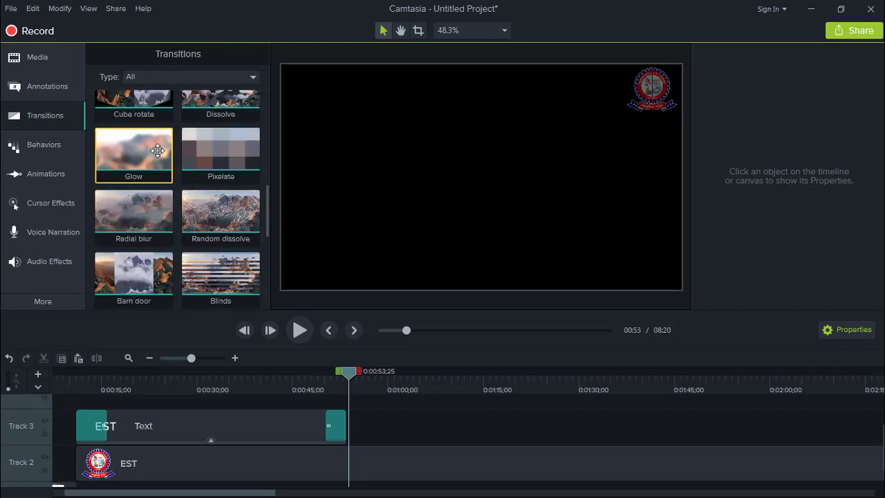
scroll(181, 242, down, 5)
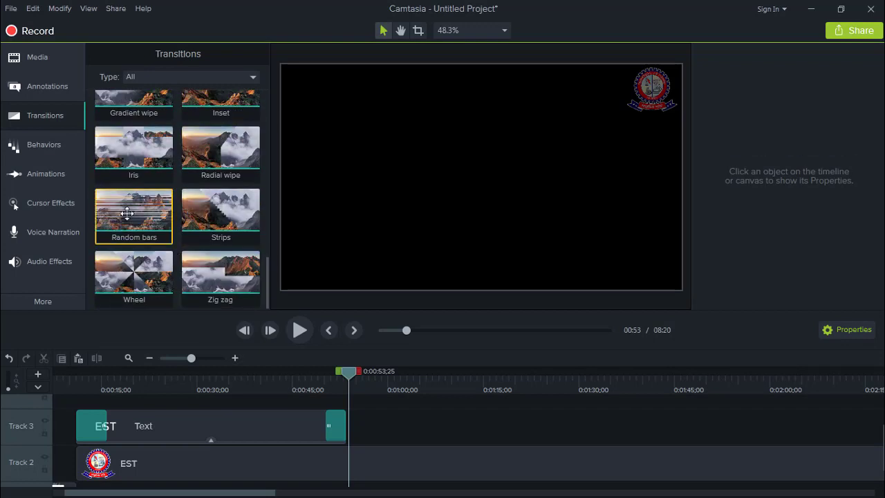
Apply the Pulsating behavior to the EST text on Track 3, with the playhead at 0:00:18;16.
scroll(138, 218, up, 2)
scroll(191, 237, up, 3)
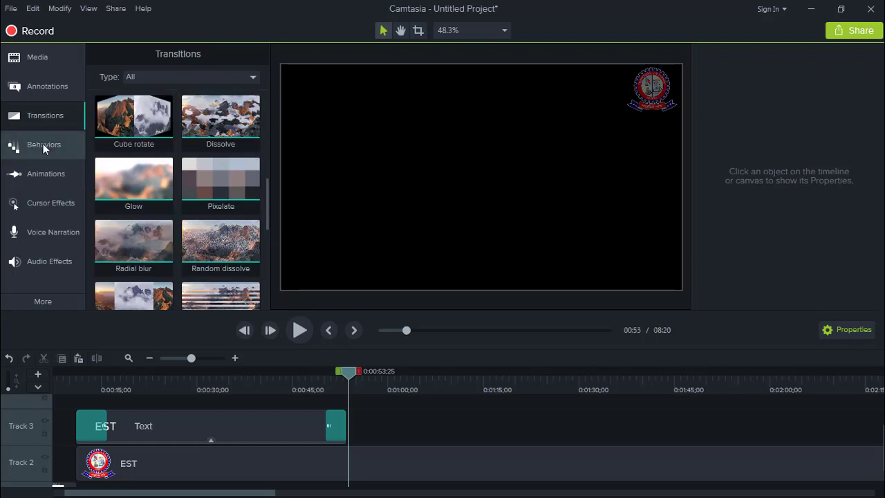
click(45, 146)
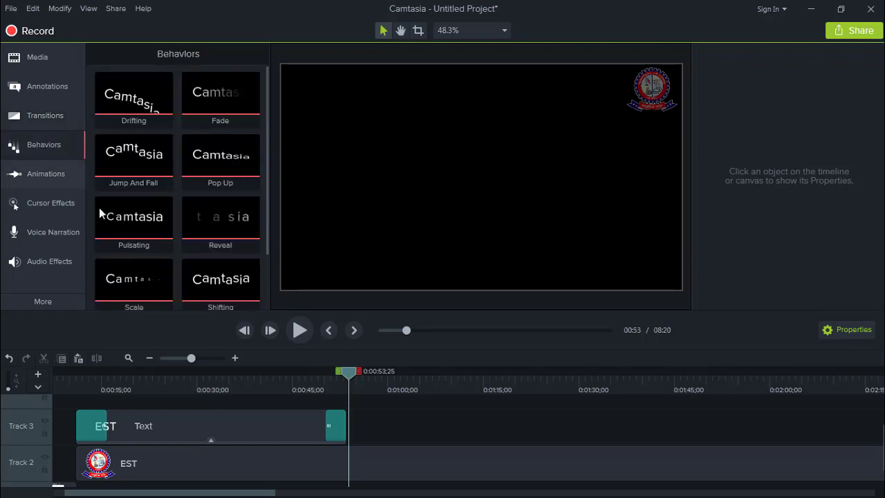
click(232, 425)
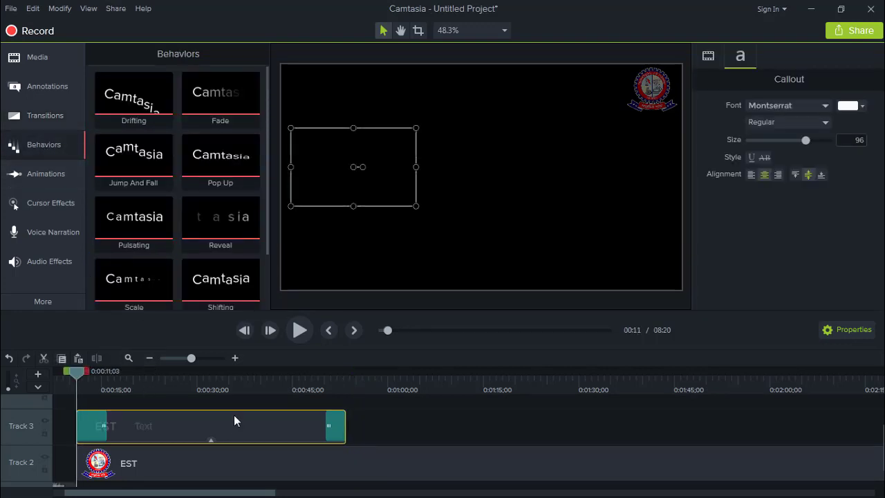
drag(83, 376, 124, 376)
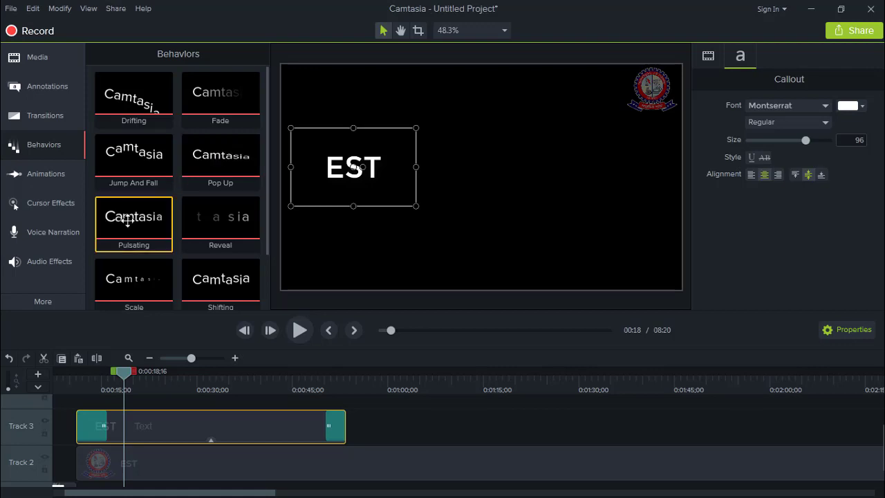
drag(135, 335, 160, 426)
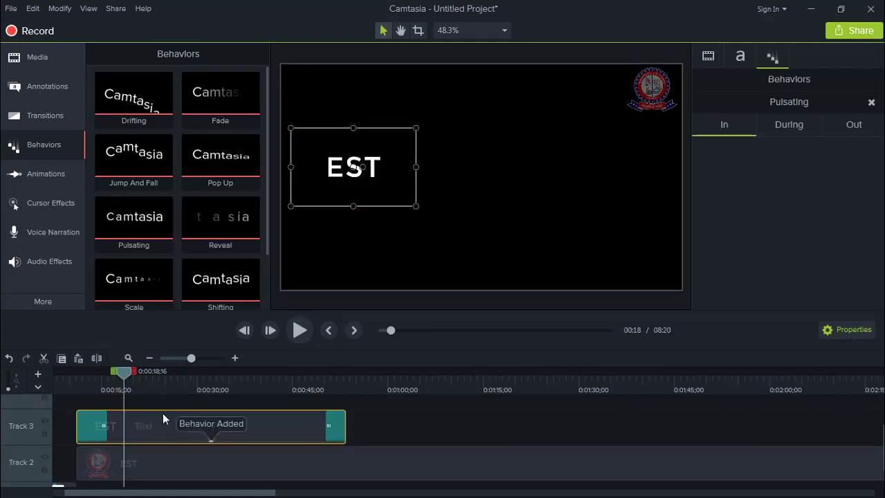
Play the EST text's Pulsating behavior, look through the remaining behaviors and show the zoom and pan animations.
click(299, 328)
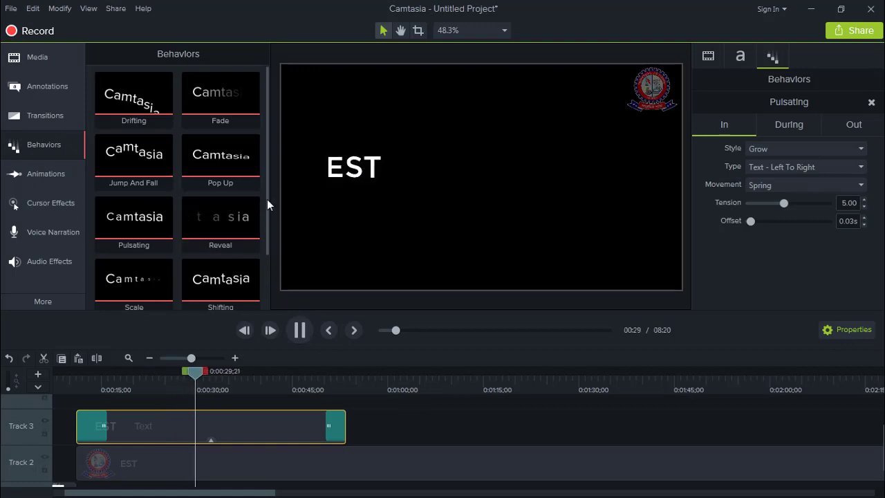
scroll(269, 248, down, 2)
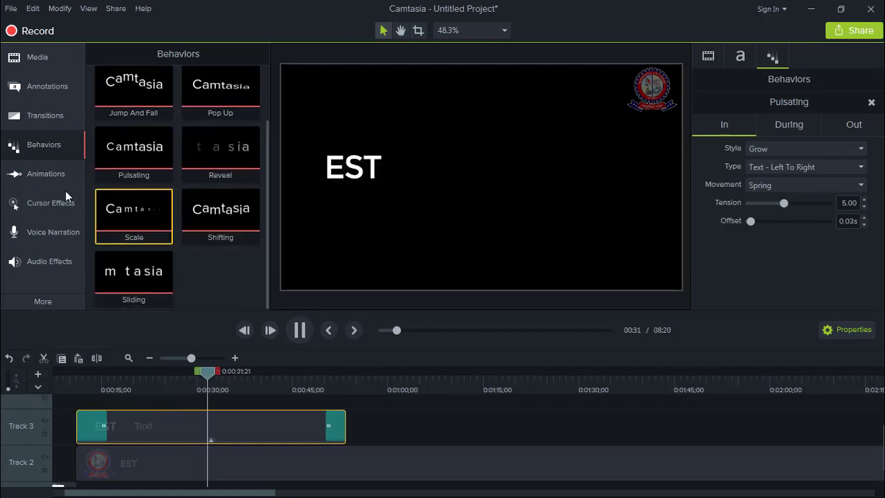
click(40, 175)
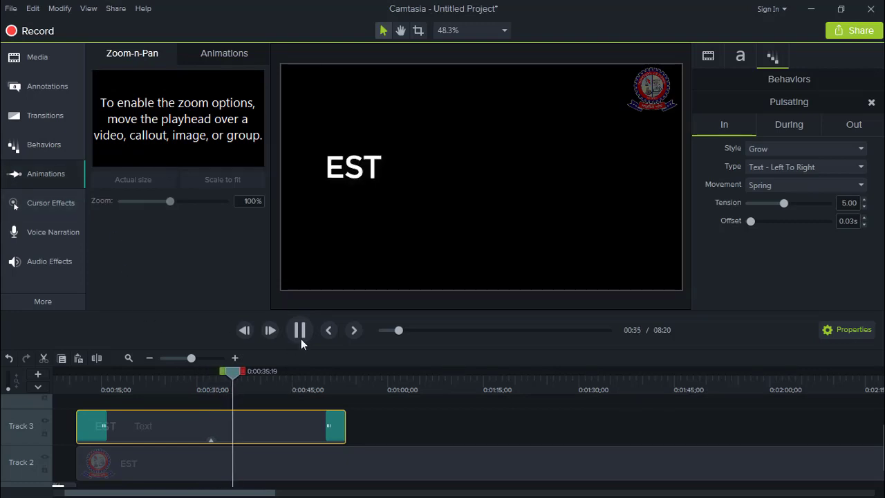
key(space)
Remove the closing Flip and the opening Fold transition from the EST text on Track 3.
click(335, 428)
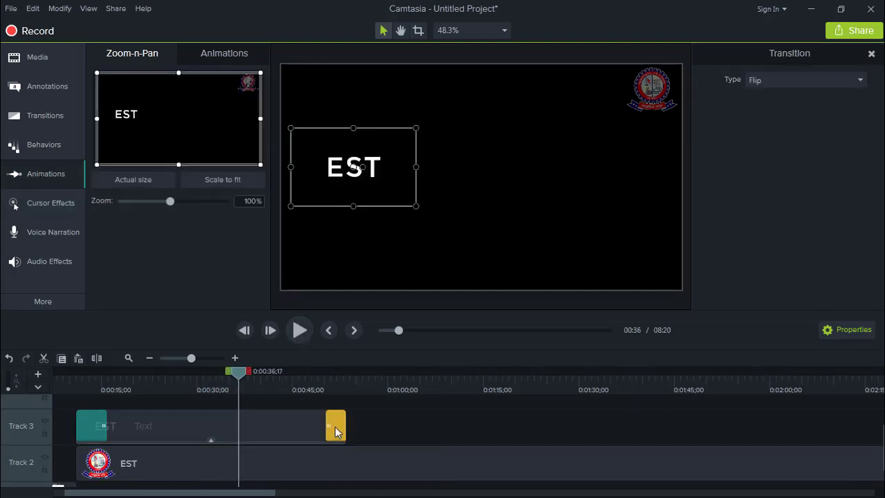
click(43, 406)
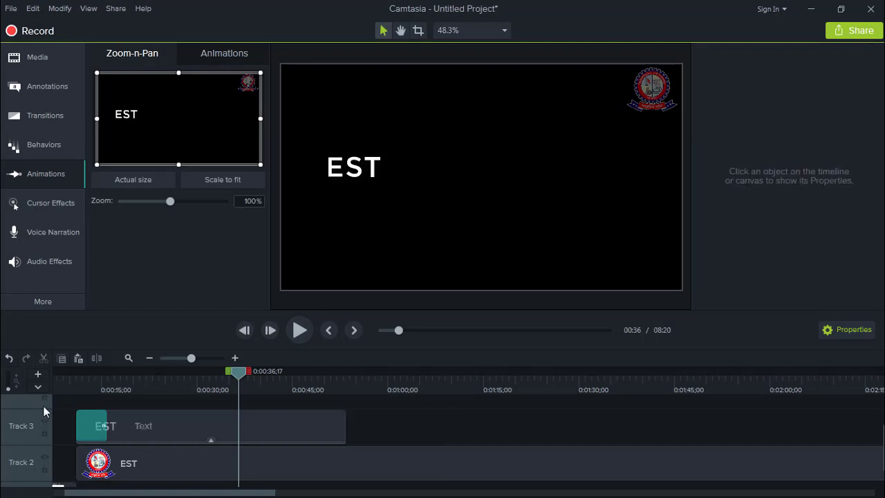
click(88, 426)
click(101, 423)
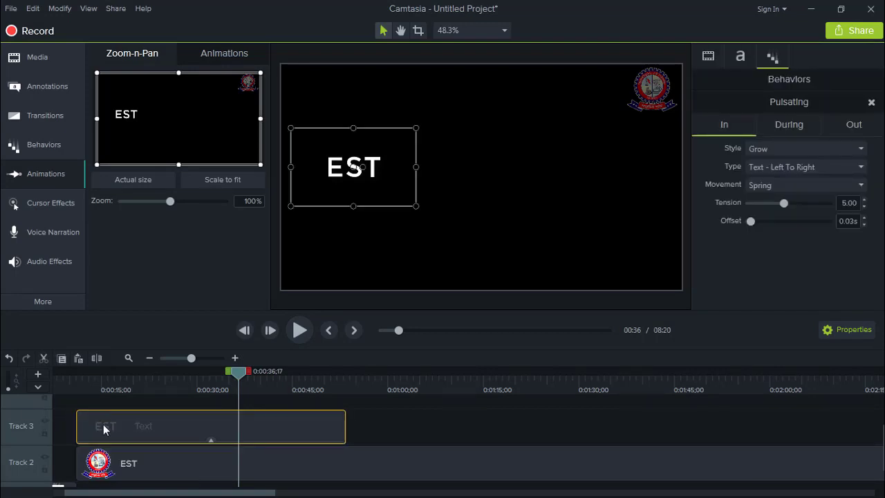
Add a Custom animation at 0:00:15;17 that moves the EST text across the canvas to below the logo, lasting about 9 seconds.
key(ctrl+alt+Left)
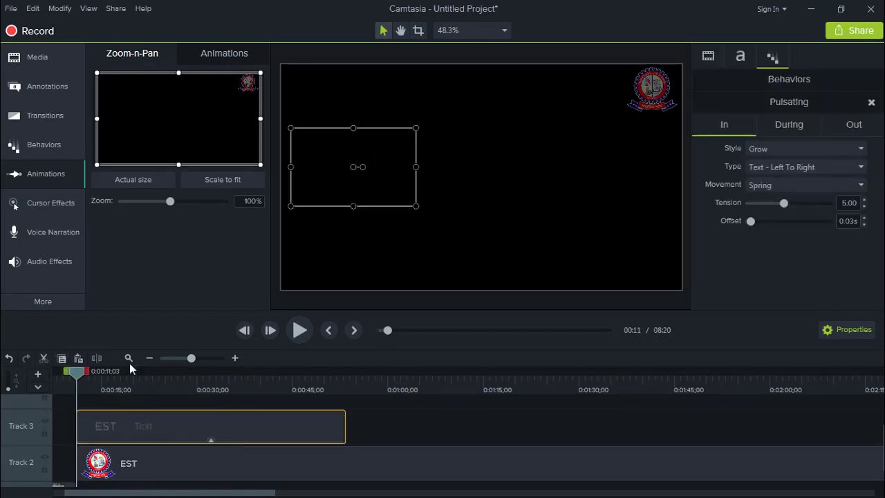
drag(78, 379, 105, 373)
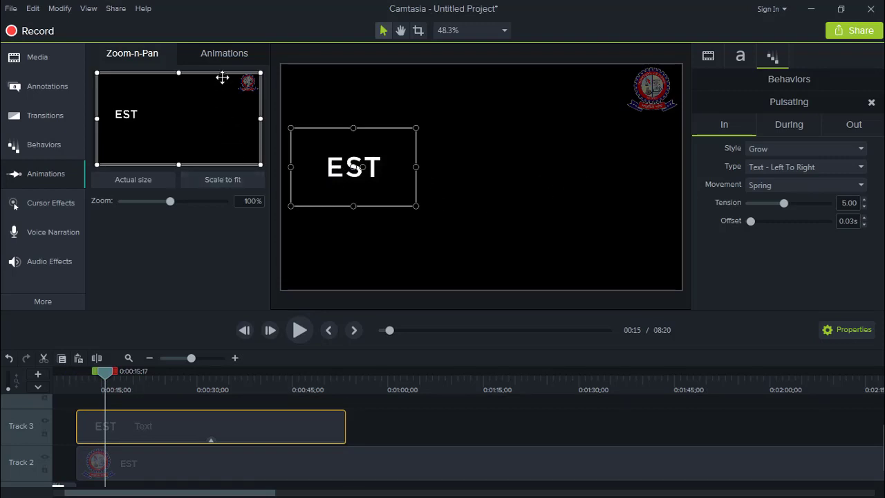
click(228, 55)
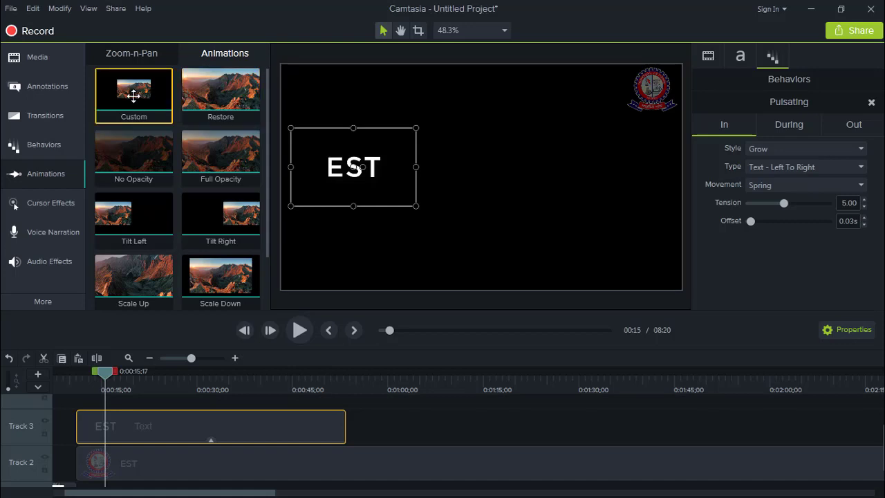
drag(128, 96, 105, 446)
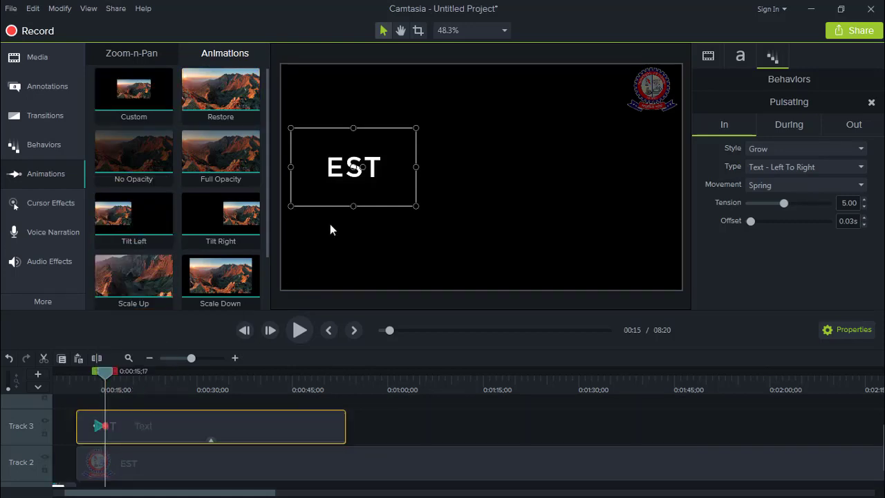
drag(373, 167, 589, 162)
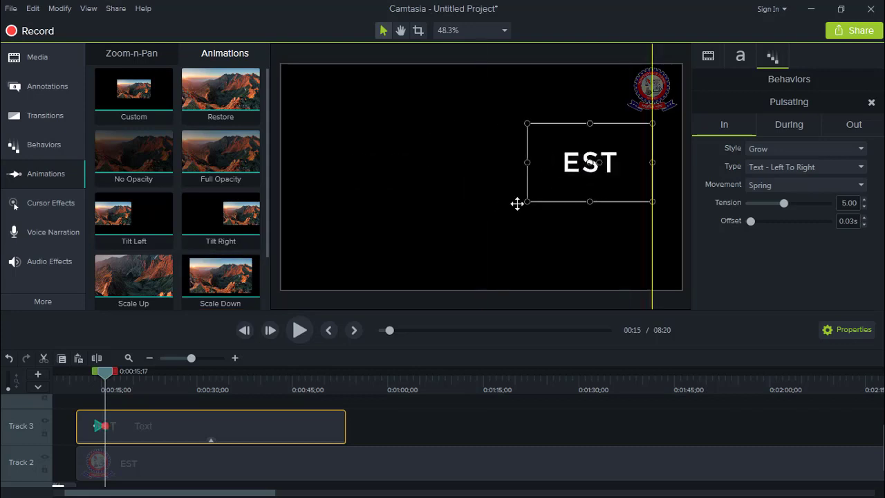
drag(517, 204, 517, 204)
drag(117, 426, 154, 426)
Play the text's movement from 0:00:13;04 and delete the EST text from Track 3.
click(88, 392)
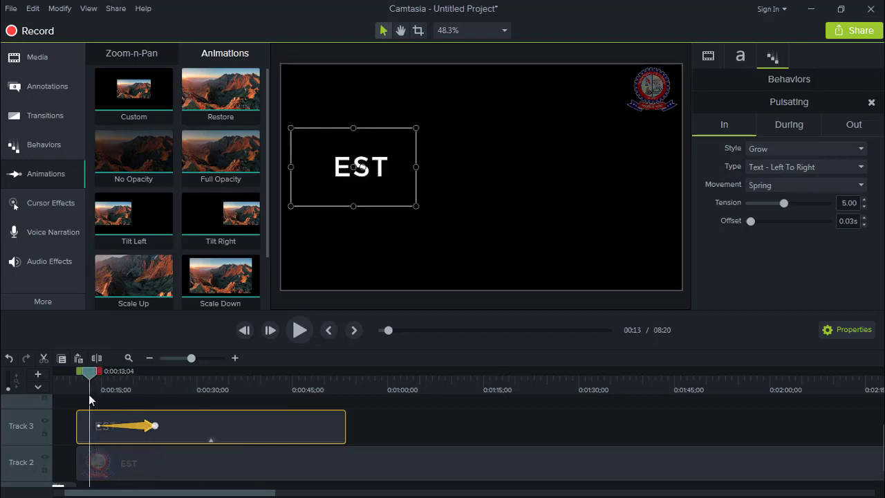
click(298, 330)
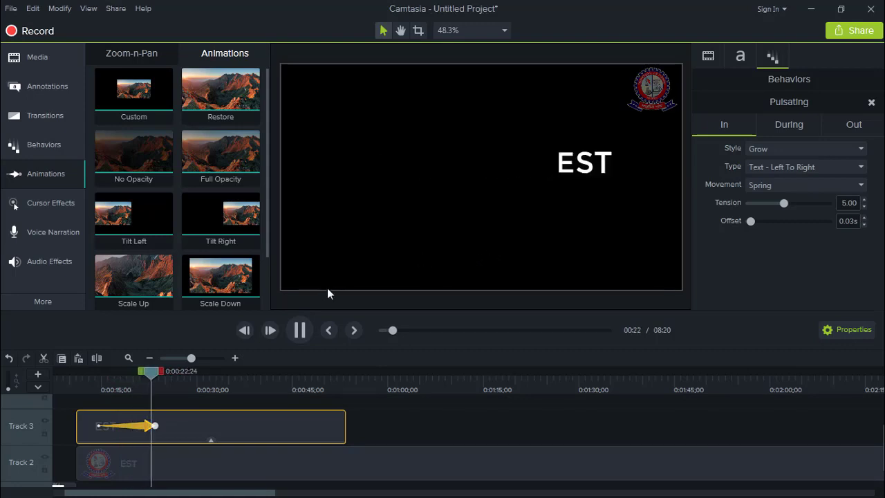
click(297, 333)
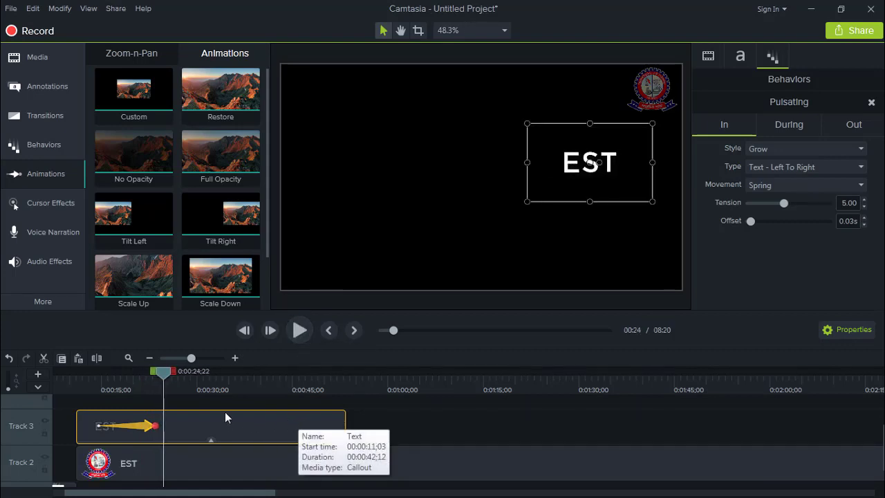
key(Delete)
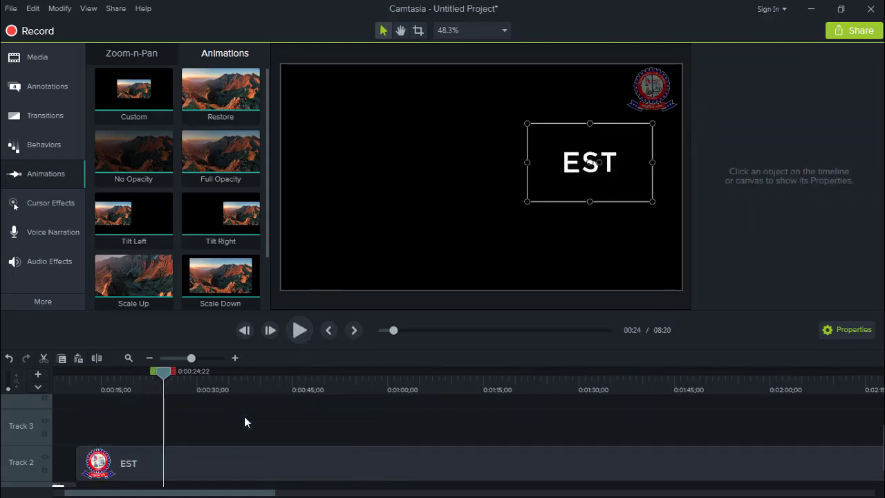
Show the cursor effects and move the Arduino video from Track 2 to Track 1, aligned with the EST logo clip's start.
click(41, 206)
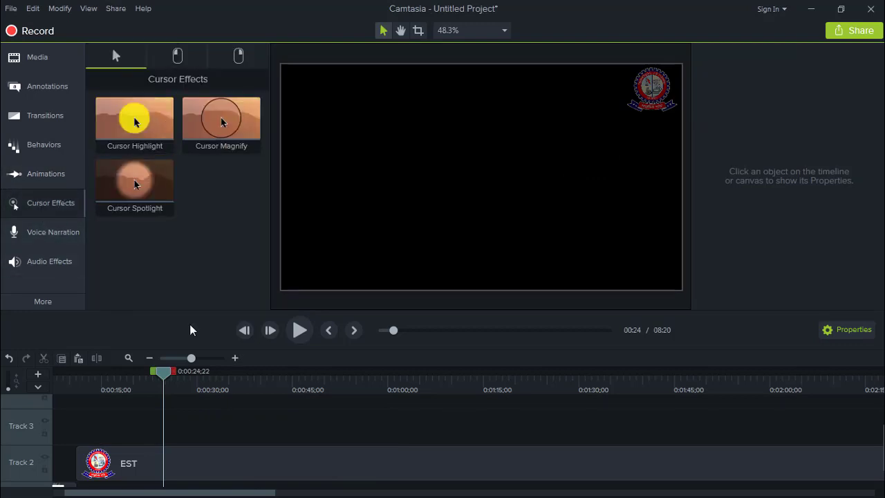
drag(190, 359, 183, 359)
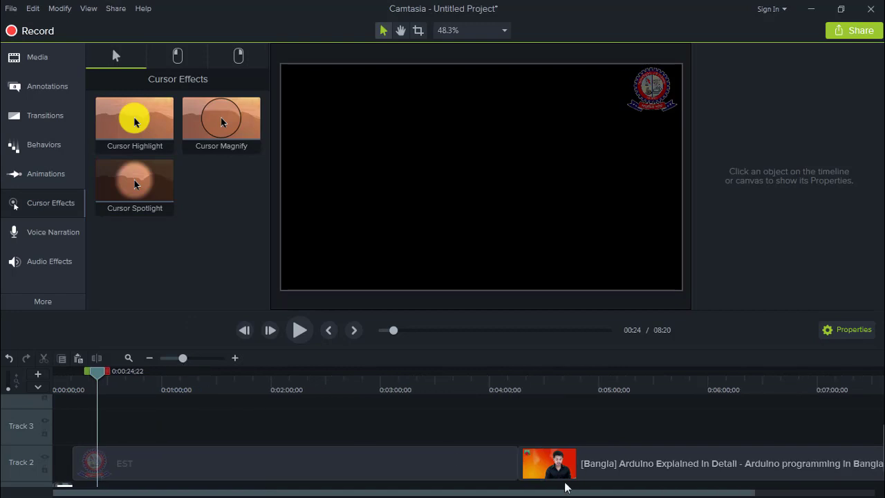
drag(585, 472, 94, 455)
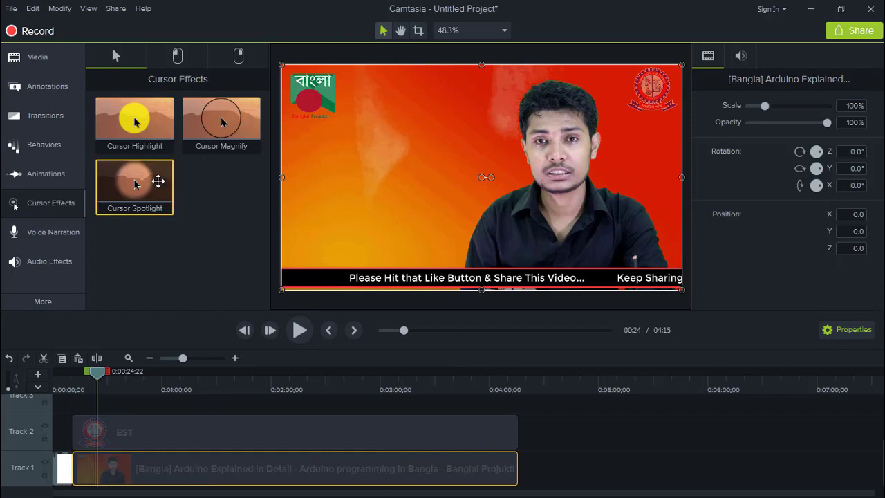
Try to apply Cursor Highlight and Right Click Rings to the Arduino video, and view the left-click effects.
drag(135, 122, 188, 473)
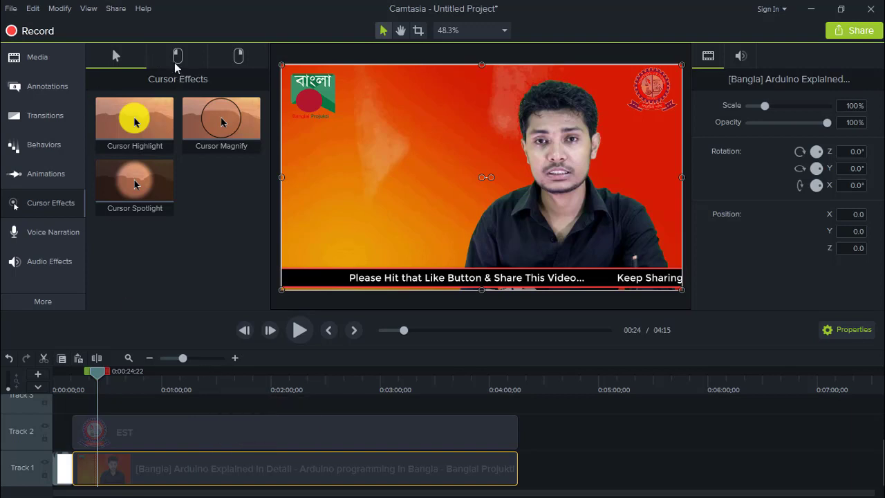
click(176, 65)
click(115, 55)
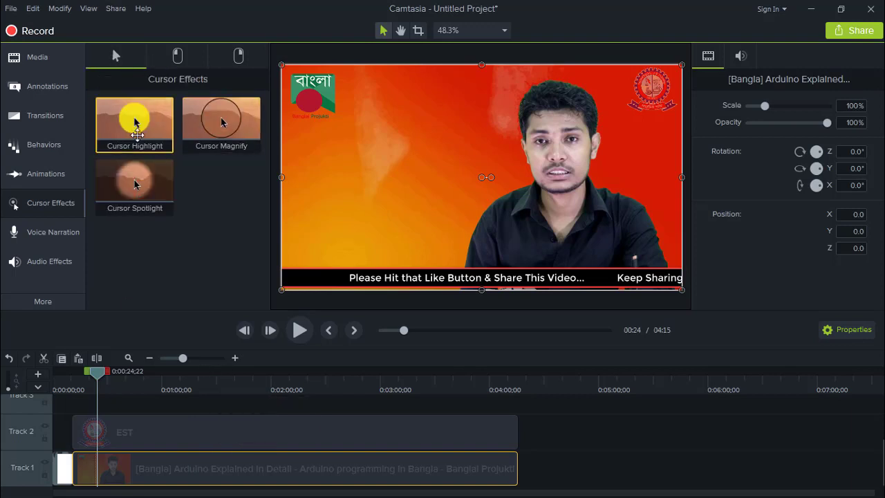
click(178, 56)
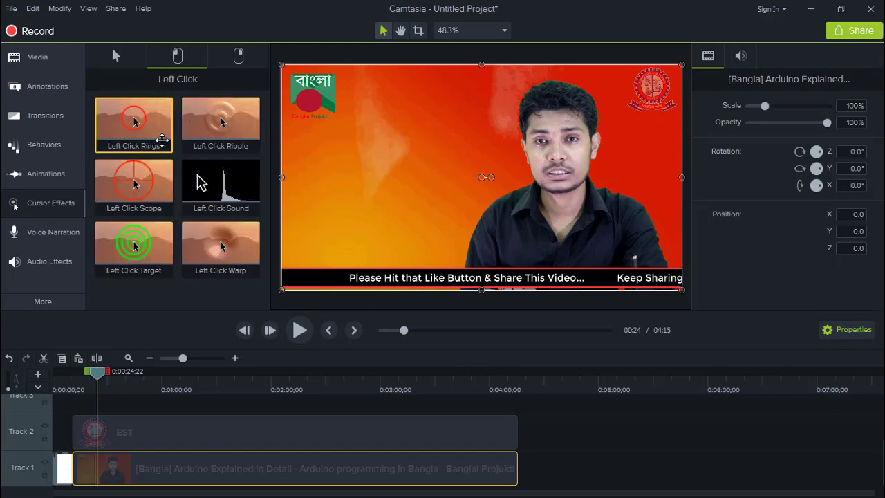
click(244, 58)
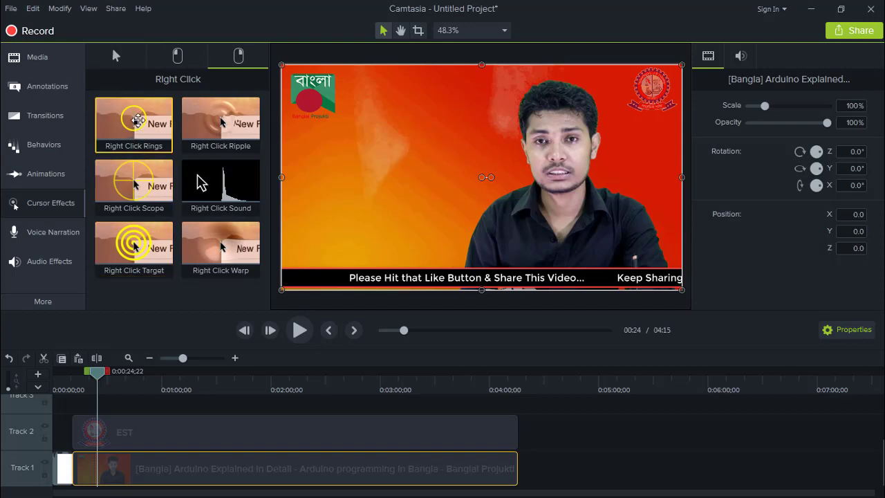
drag(135, 122, 179, 461)
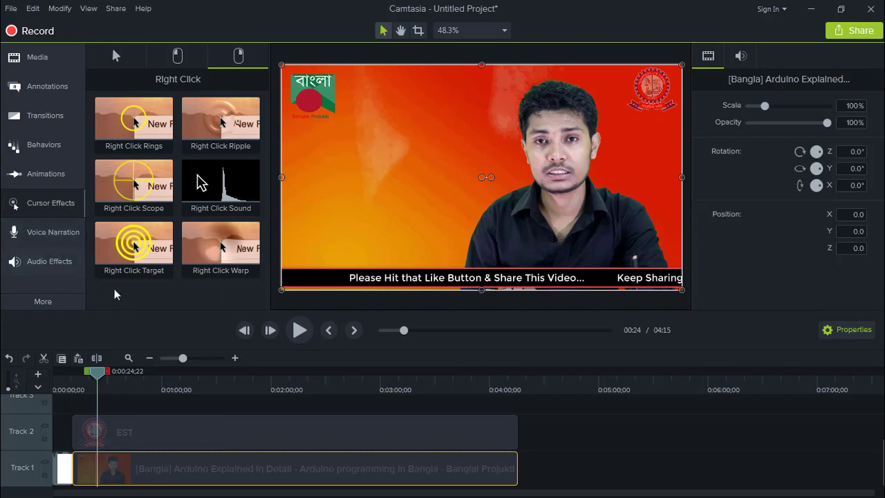
Try to record a few seconds of voice narration from 0:00:24;22 with the timeline muted.
click(29, 235)
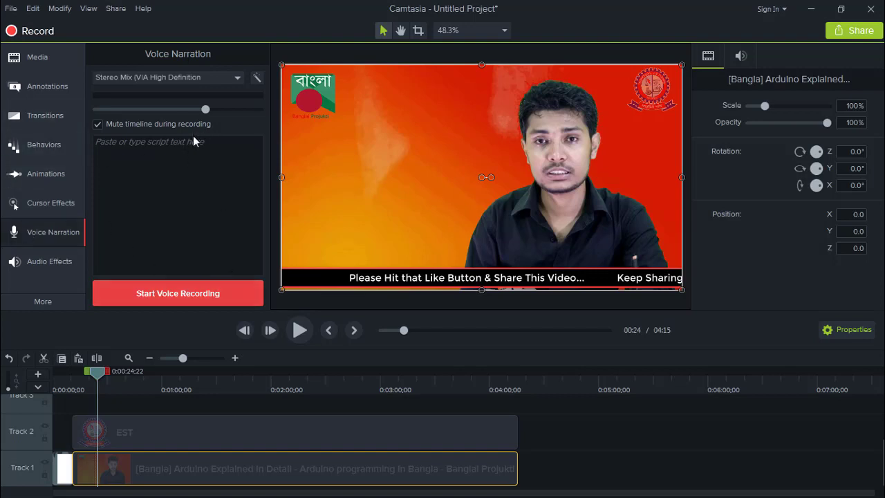
click(168, 295)
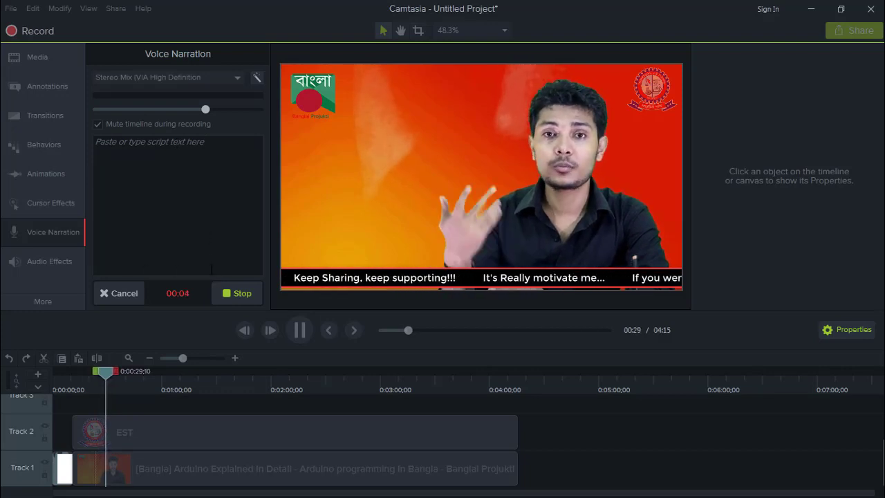
click(233, 294)
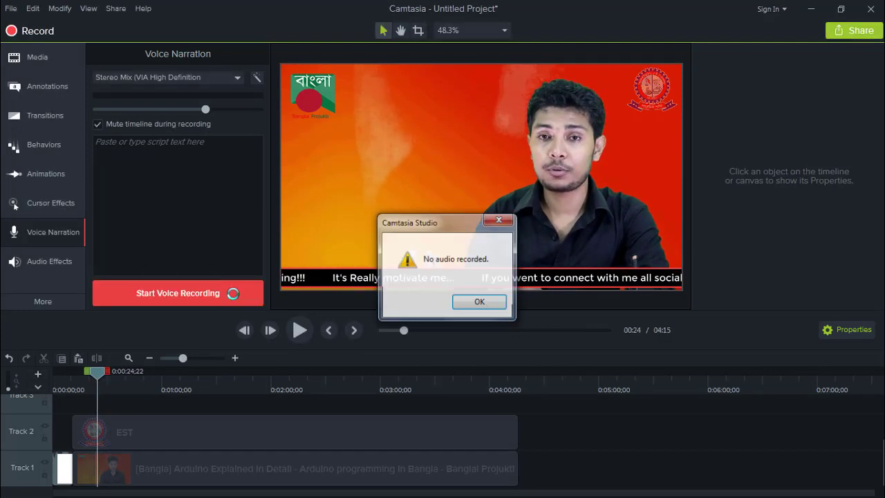
click(467, 304)
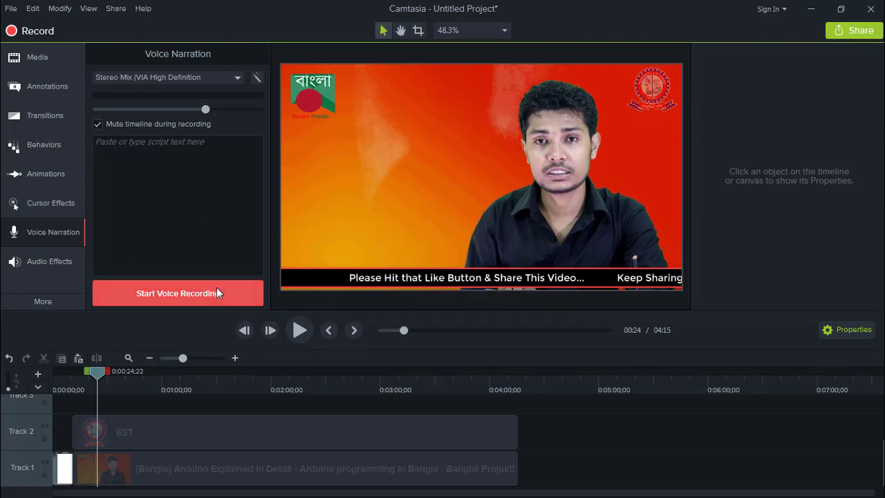
Show the available audio effects and visual effects.
click(55, 259)
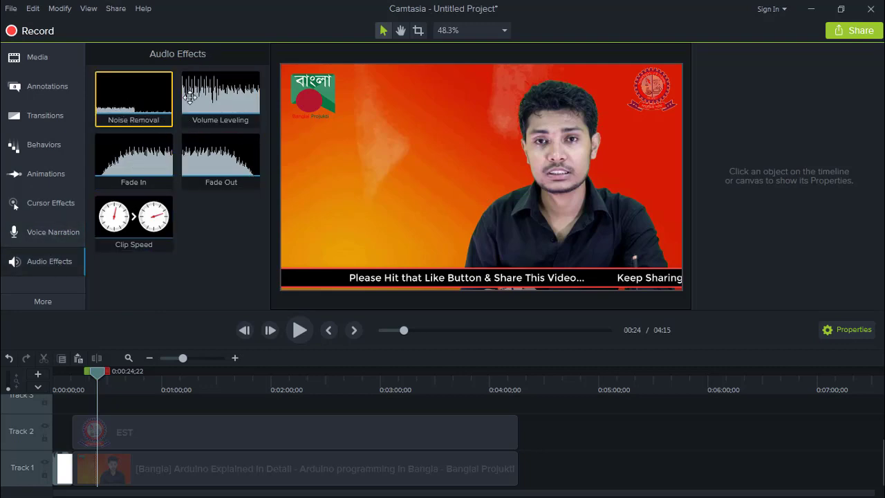
click(33, 304)
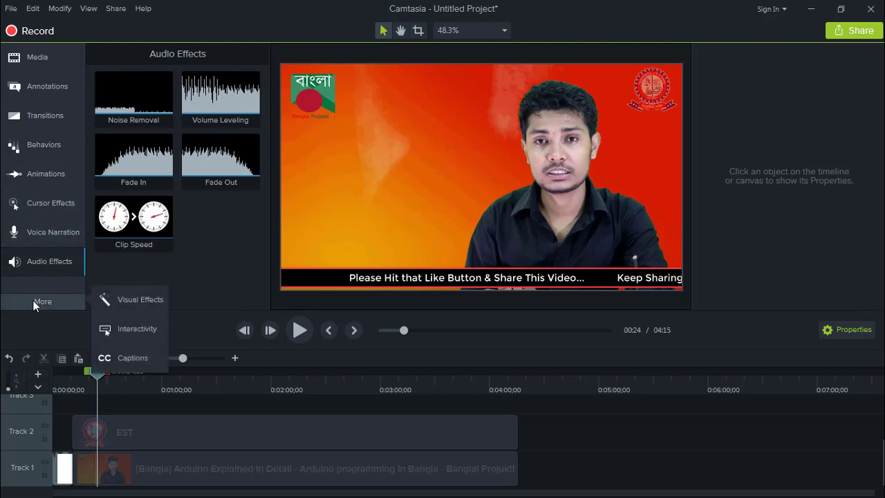
click(117, 302)
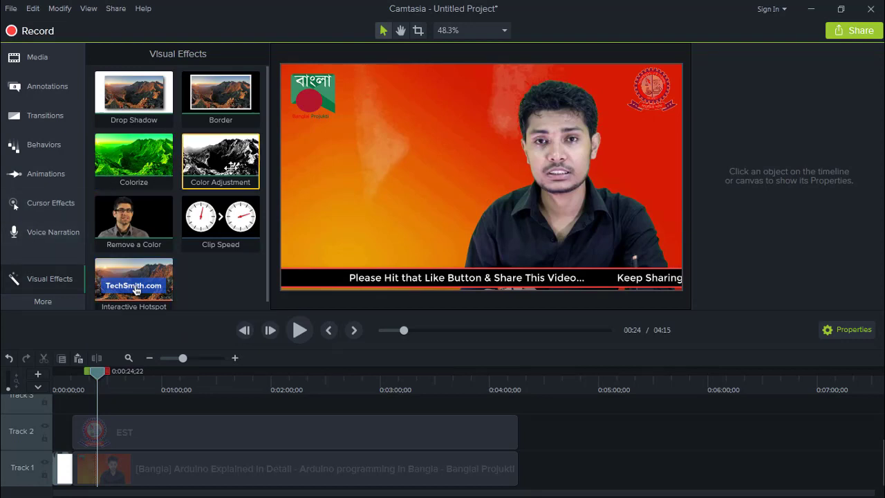
Apply the Clip Speed visual effect to the Arduino video on Track 1 and set its speed to 2x.
click(148, 476)
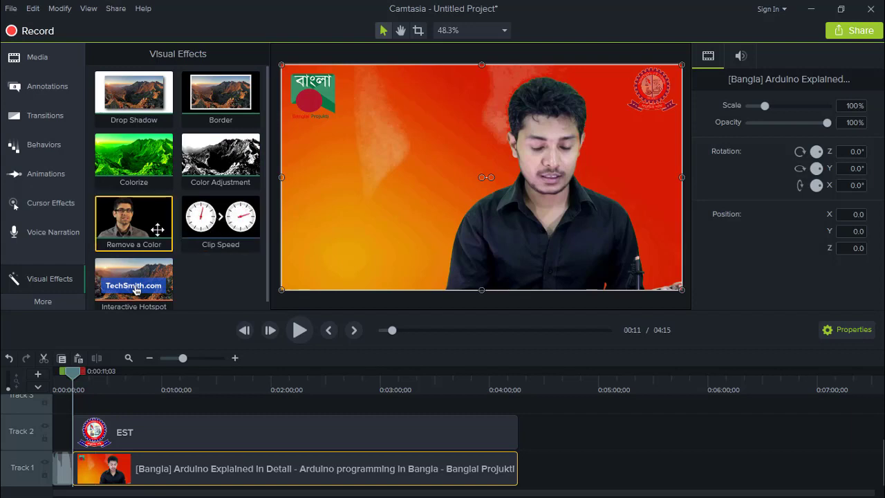
drag(212, 228, 138, 475)
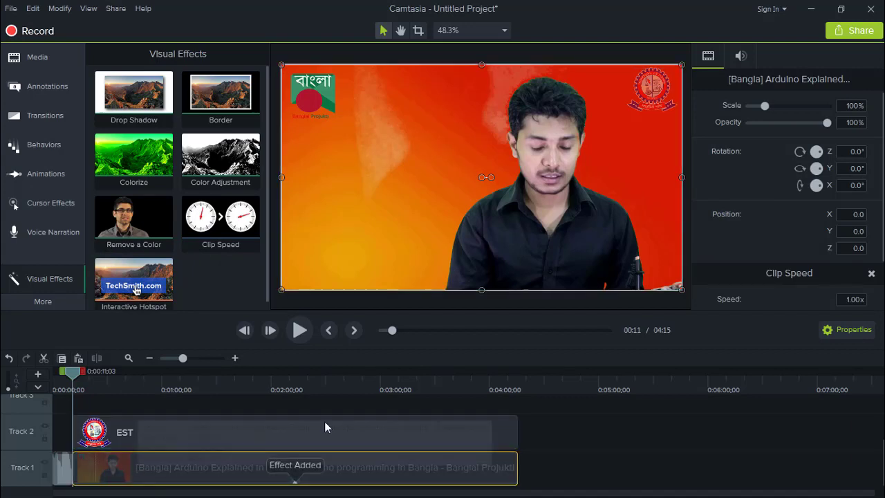
click(847, 299)
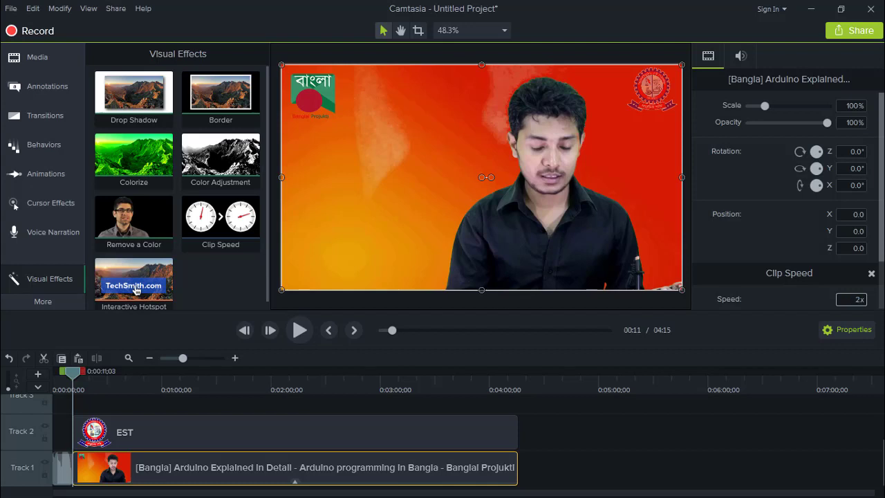
text(2x)
key(Return)
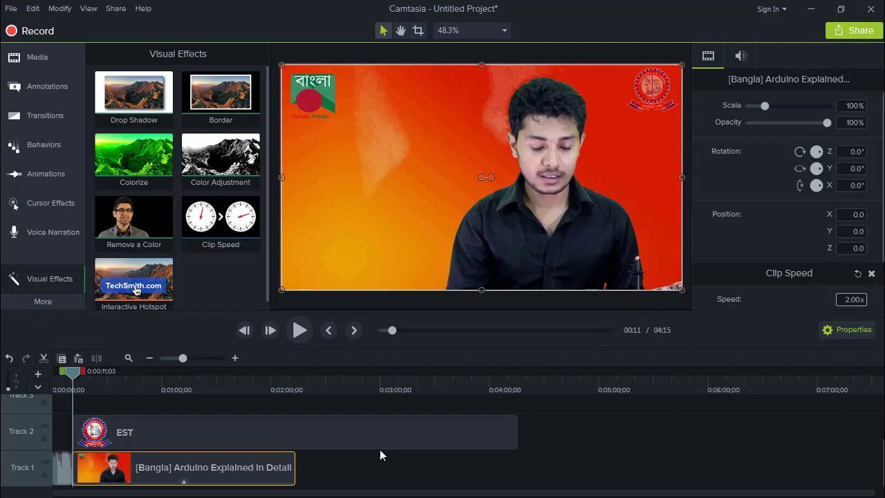
Check the shortened Arduino clip on the timeline, try a clip speed of 4x, and set the speed back to 1x.
drag(81, 377, 292, 408)
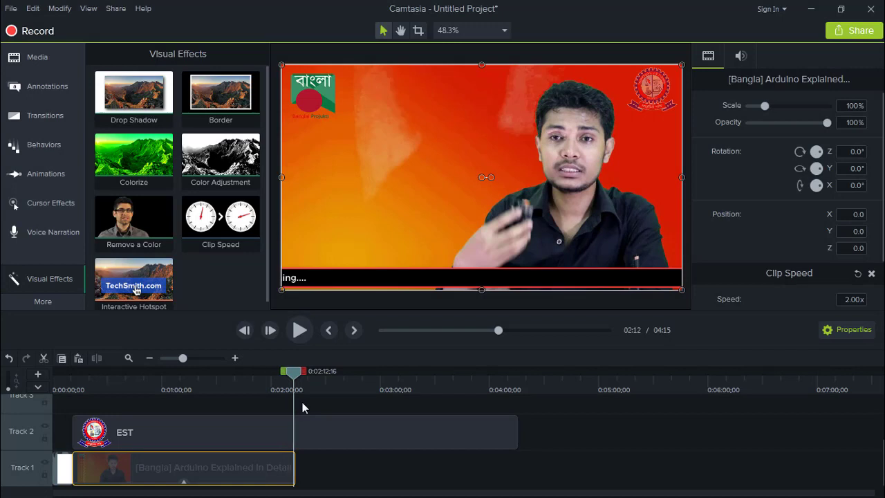
drag(57, 379, 73, 378)
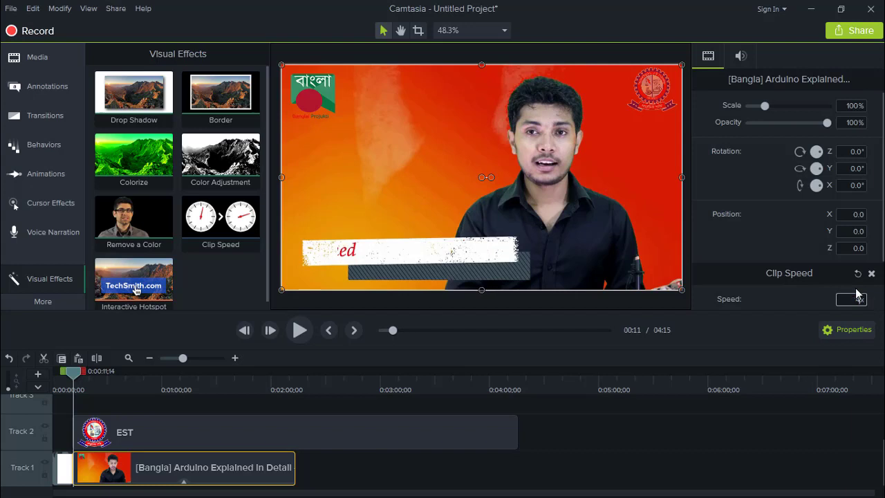
text(4)
key(Return)
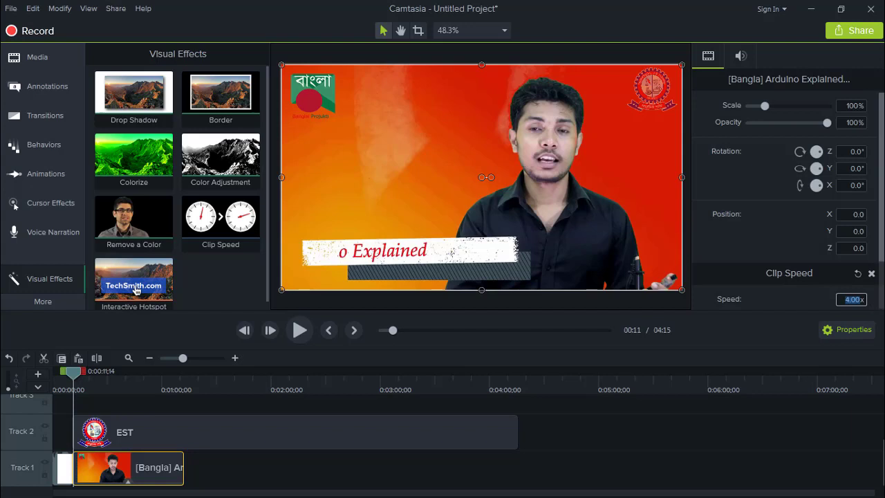
text(1x)
key(Return)
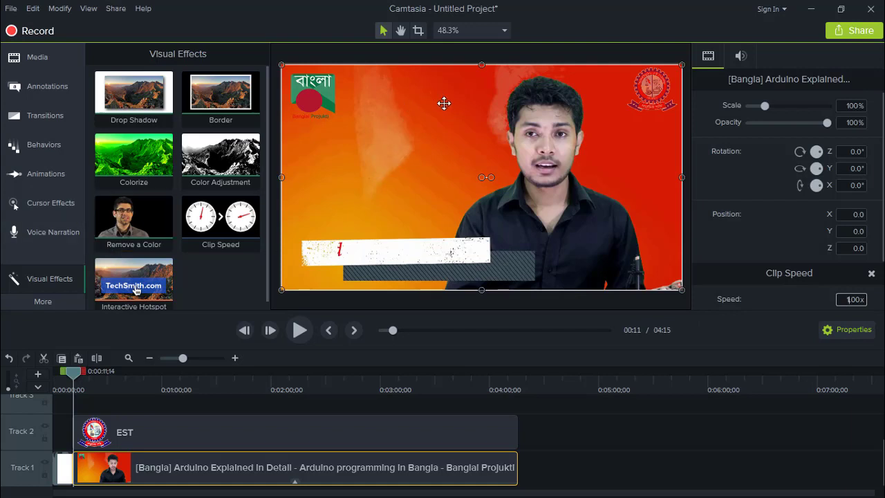
Apply Remove a Color to the Arduino video, sample the presenter's dark shirt as the colour to remove, and undo that colour pick.
drag(119, 223, 249, 461)
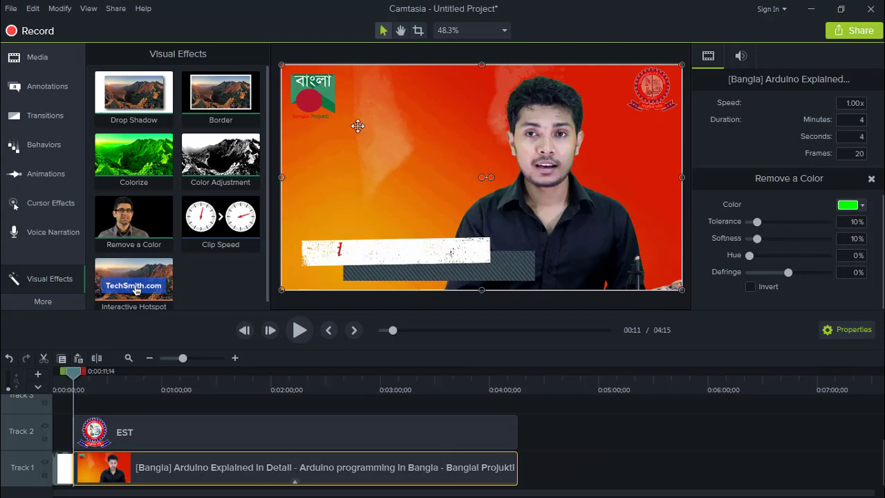
click(861, 206)
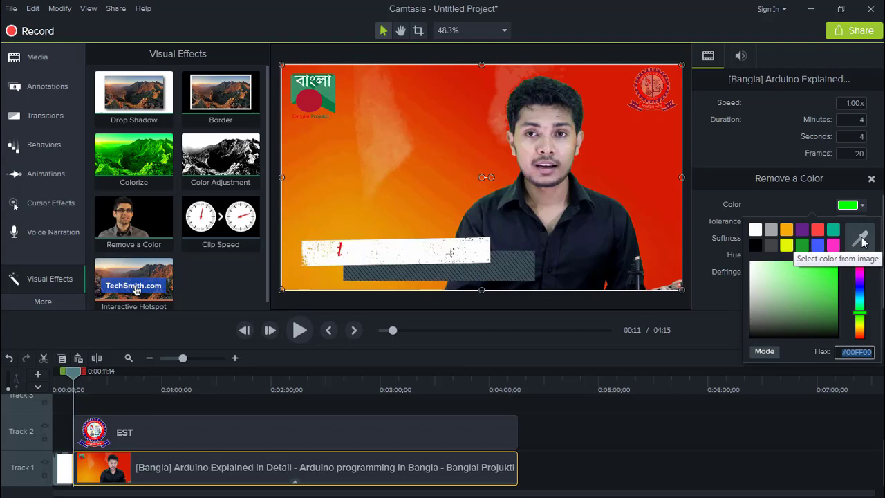
click(862, 239)
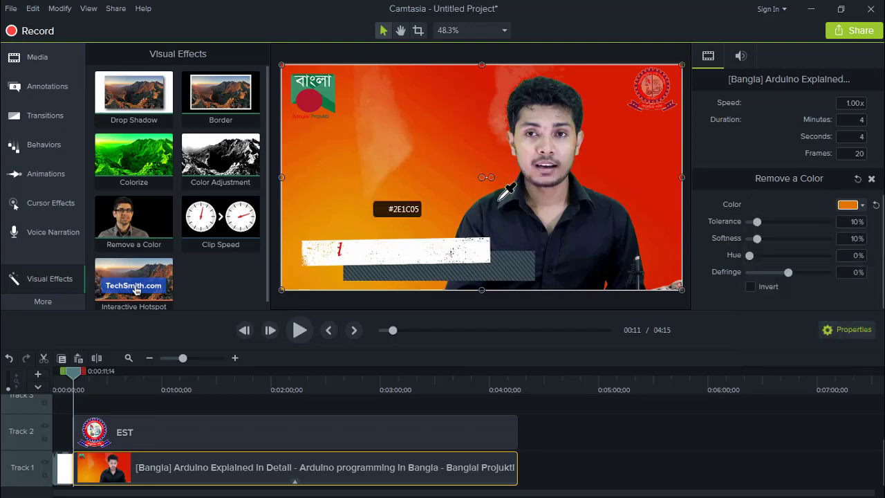
click(593, 223)
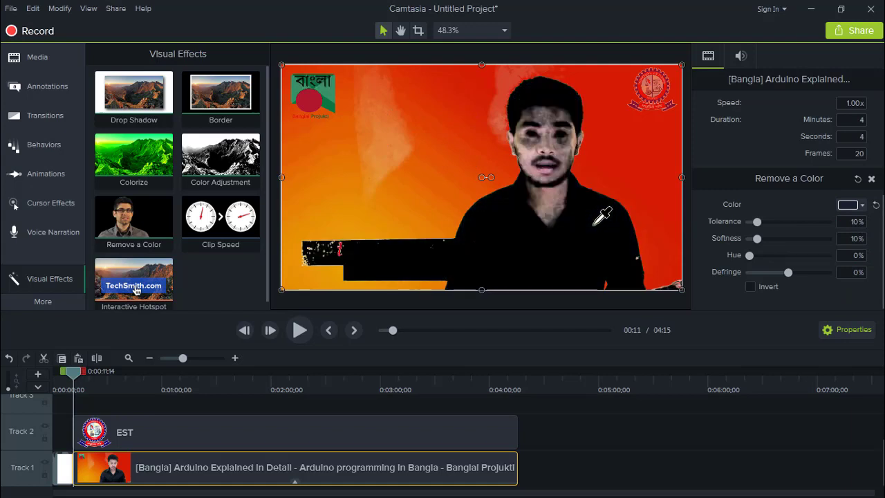
key(ctrl+z)
Try removing the red background by sampling its colour from the Arduino video, and undo that colour pick.
click(862, 205)
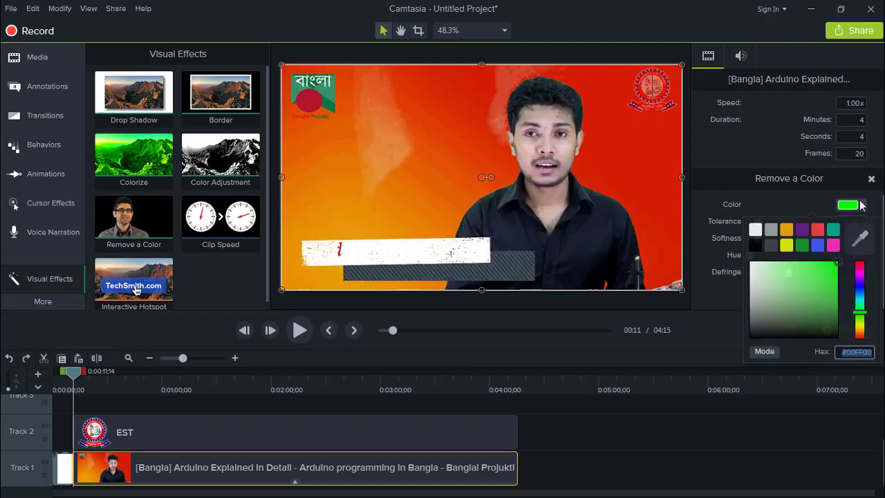
click(861, 237)
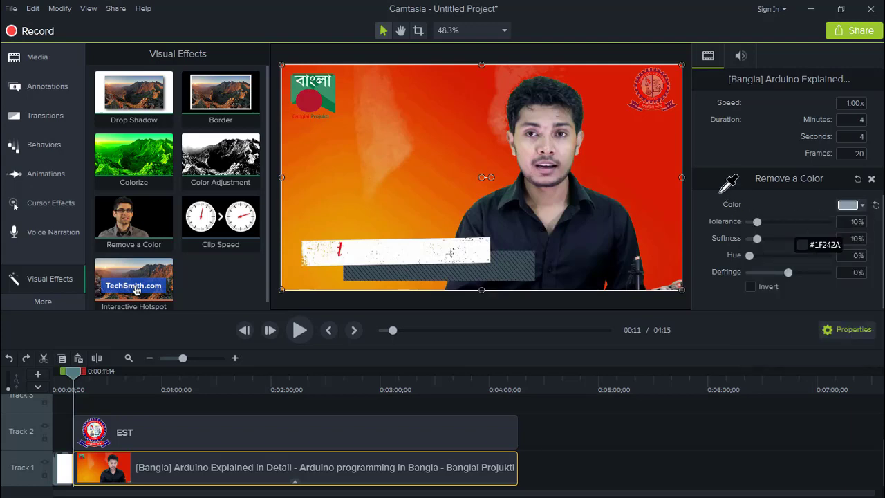
click(640, 137)
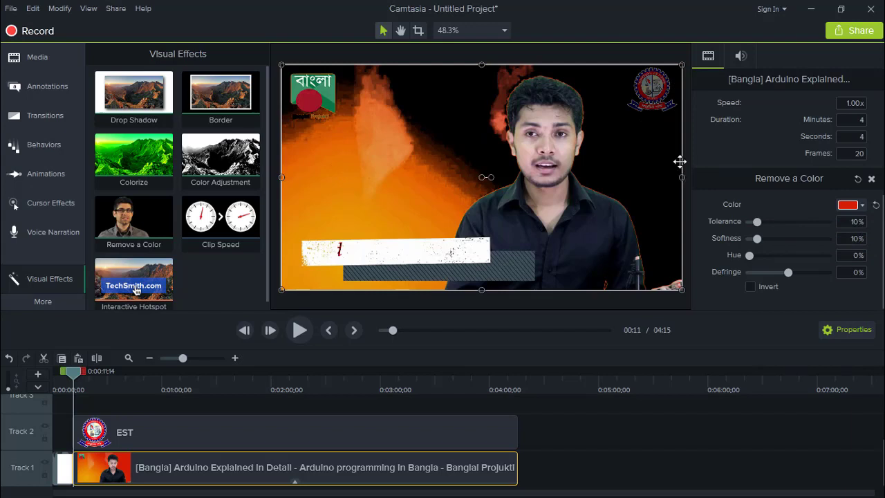
key(ctrl+z)
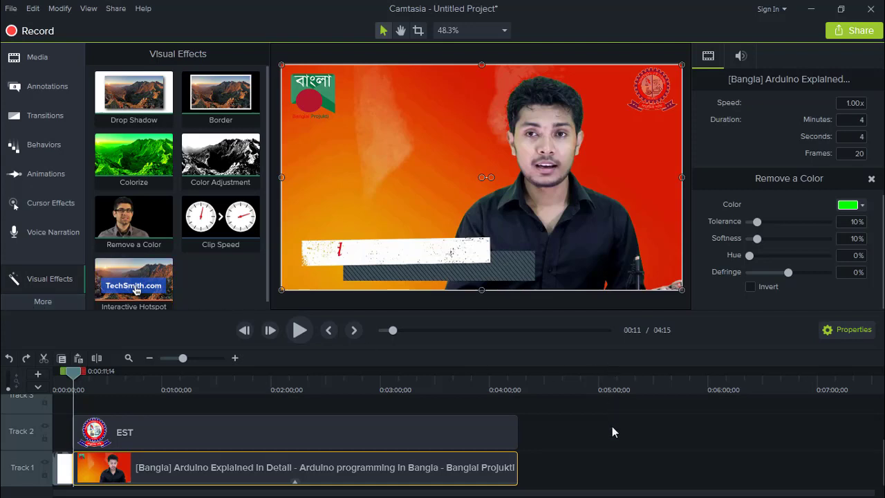
click(578, 423)
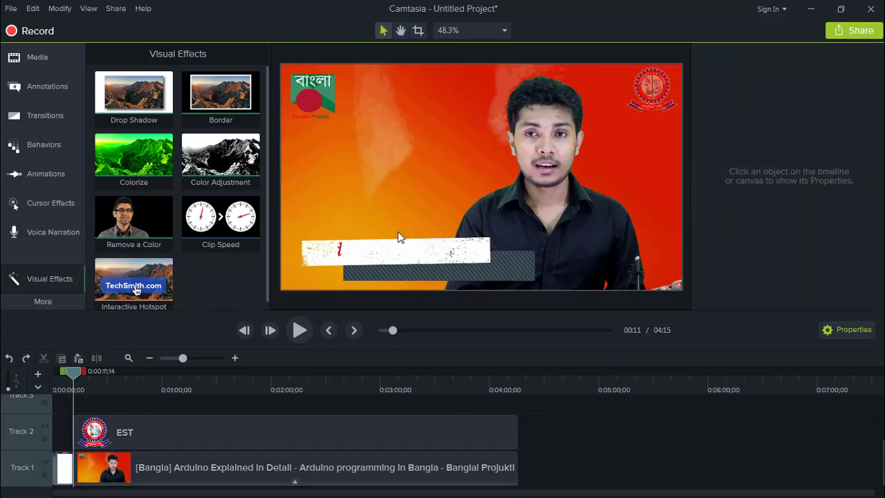
Add a Zoom-n-Pan animation at 0:00:39;07 that zooms to 120% on the presenter.
drag(73, 372, 124, 372)
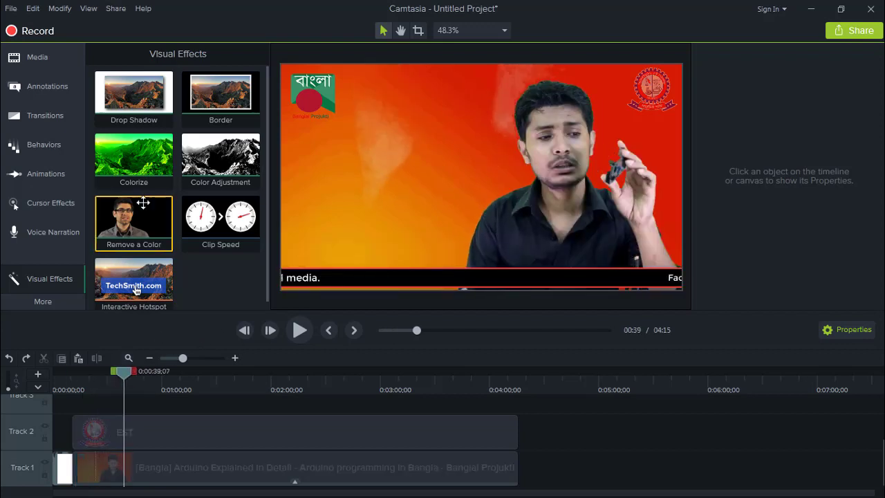
click(41, 173)
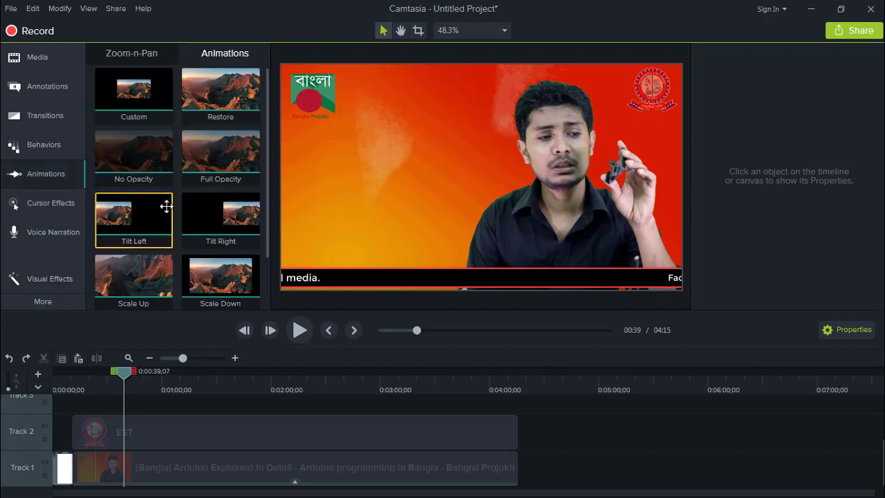
click(128, 55)
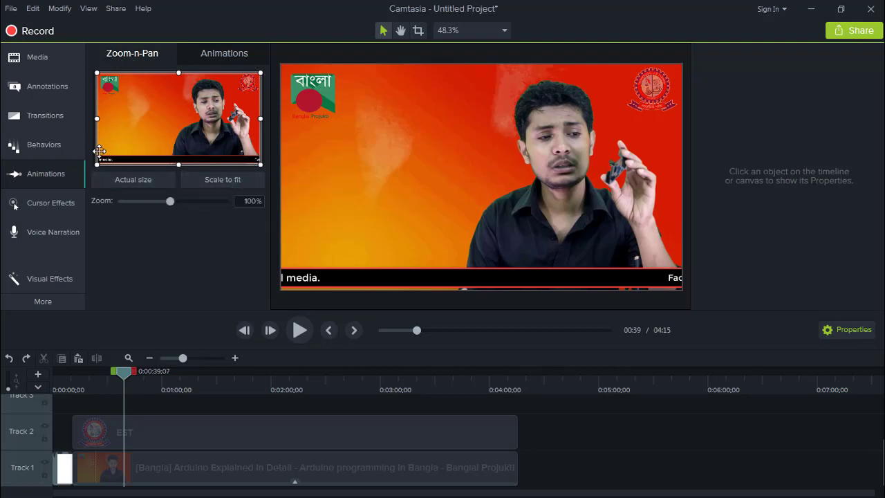
drag(95, 164, 151, 149)
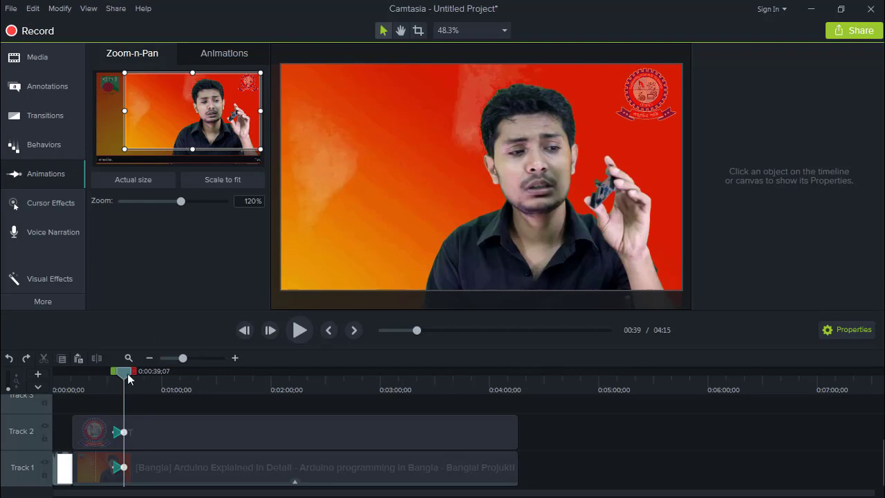
Add a Scale to fit zoom animation at 0:00:48;15 and preview the zoom in and out from 0:00:31;02.
drag(128, 377, 146, 373)
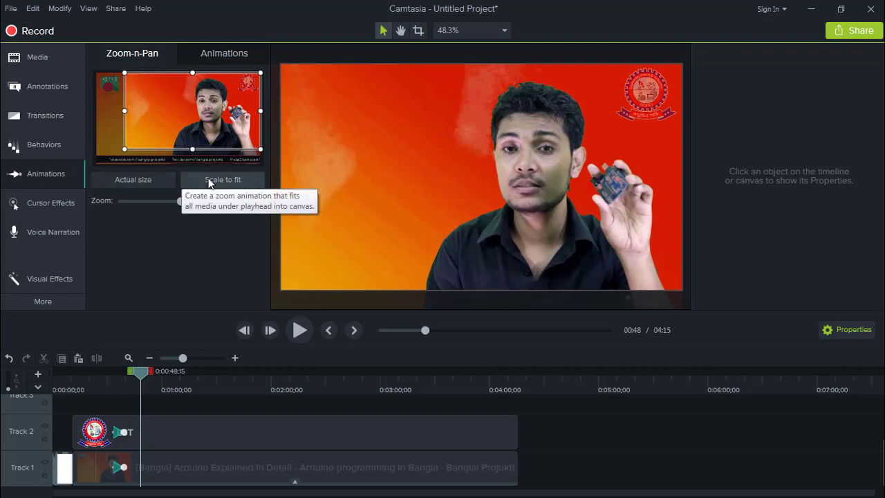
click(208, 179)
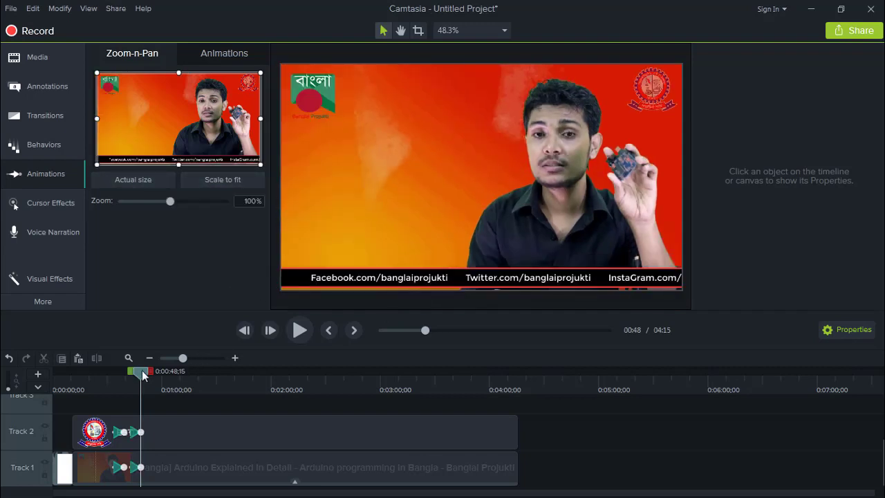
drag(144, 376, 108, 376)
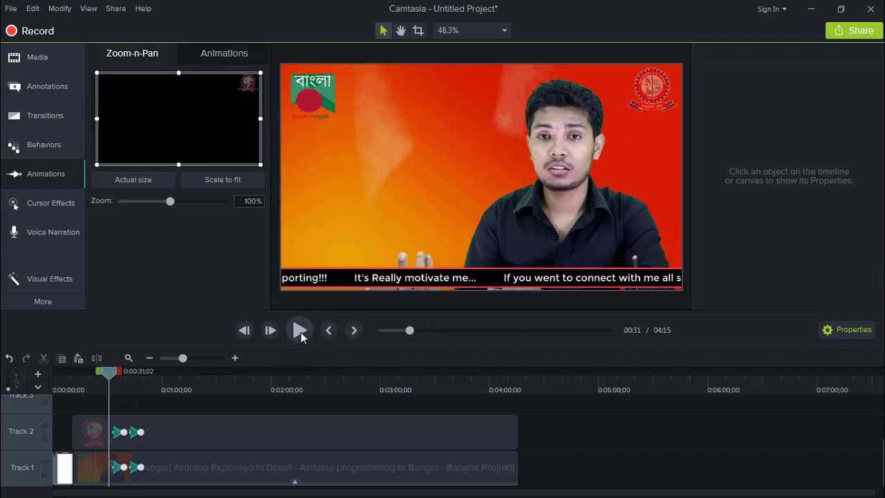
click(297, 329)
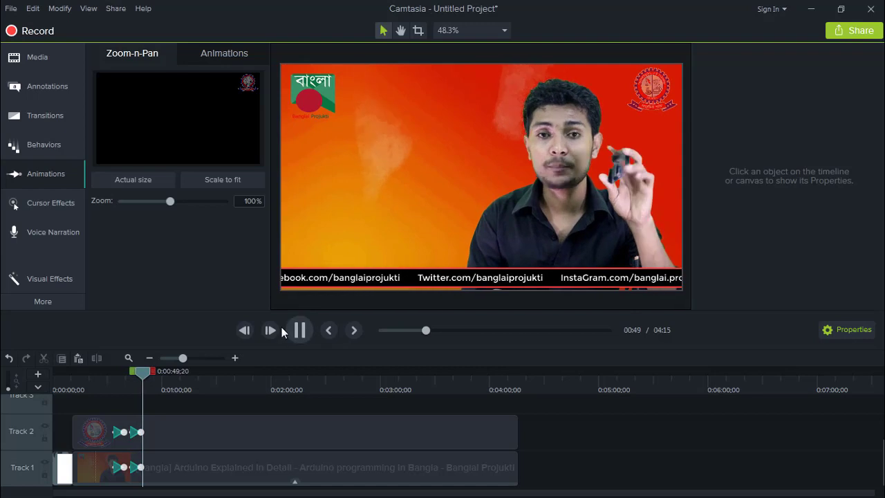
click(286, 327)
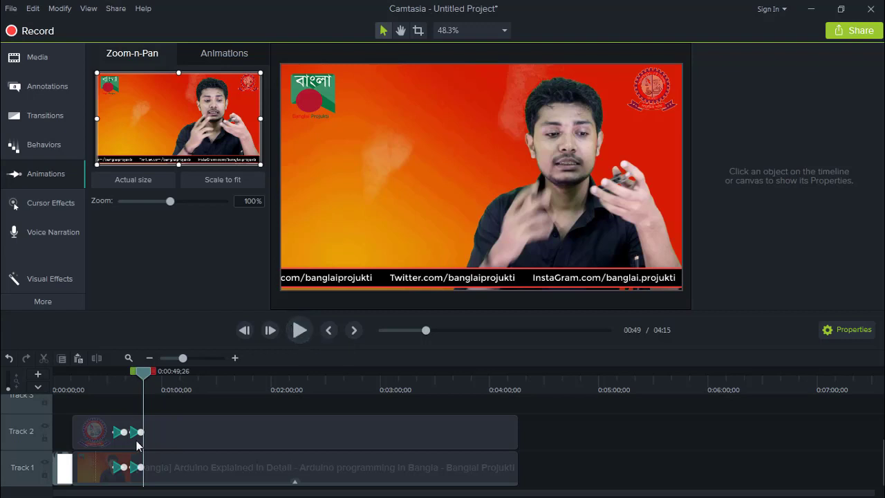
Lengthen the zoom-out animations on Tracks 1 and 2 to end at about 0:00:57, and preview the slower zoom.
click(147, 431)
drag(149, 431, 159, 432)
drag(145, 472, 169, 460)
click(144, 381)
drag(143, 382, 135, 383)
click(299, 330)
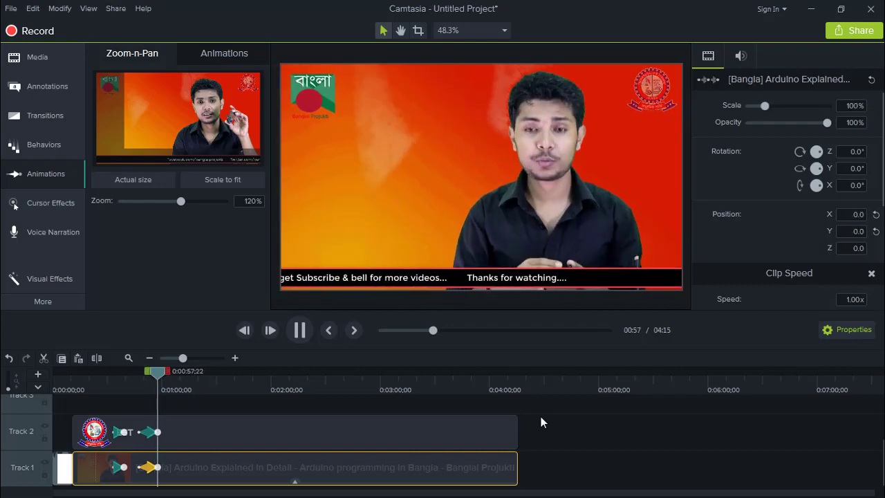
Split the EST logo clip on Track 2 at 0:01:00;24.
click(163, 375)
click(206, 403)
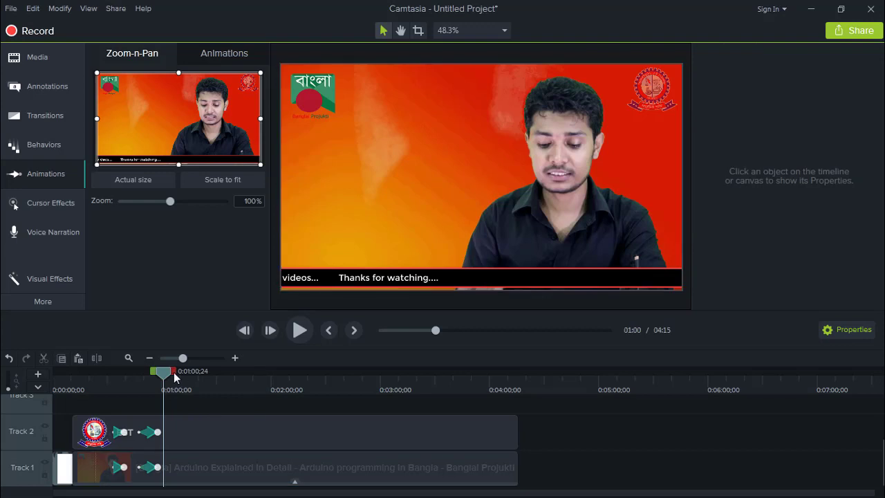
click(197, 427)
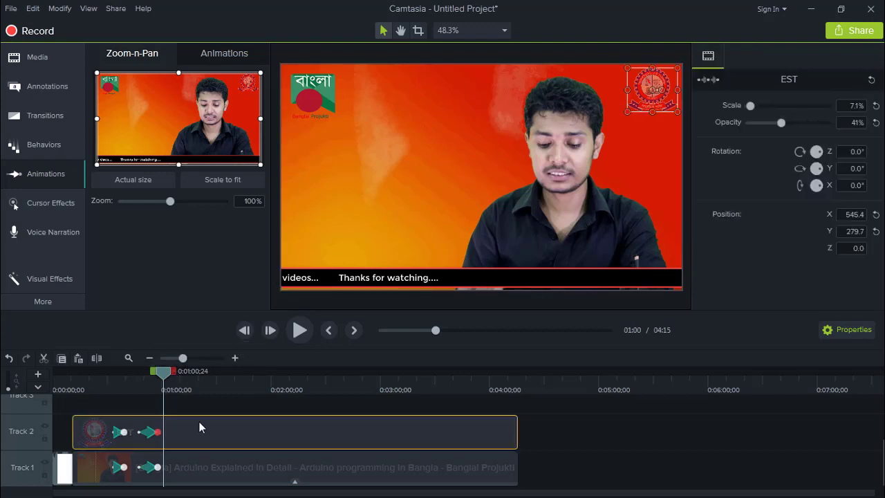
click(98, 357)
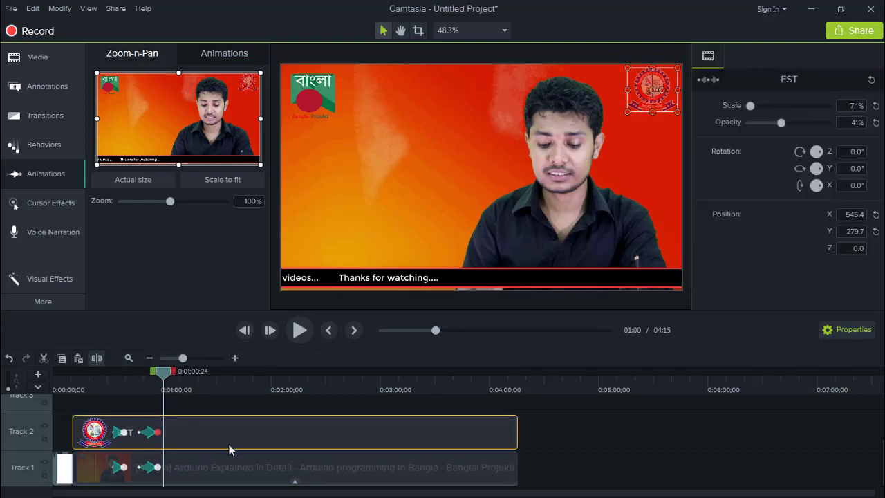
Try to move the second piece of the split EST logo clip from Track 2 to Track 3.
click(196, 430)
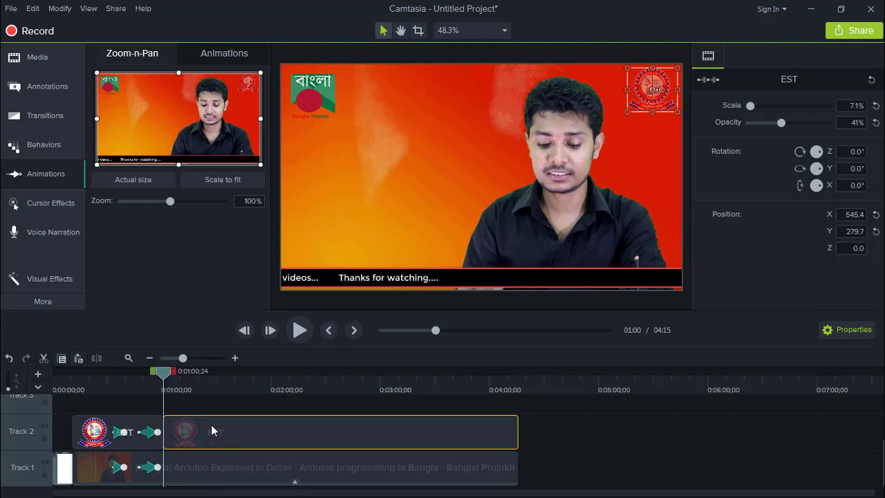
drag(210, 425, 289, 413)
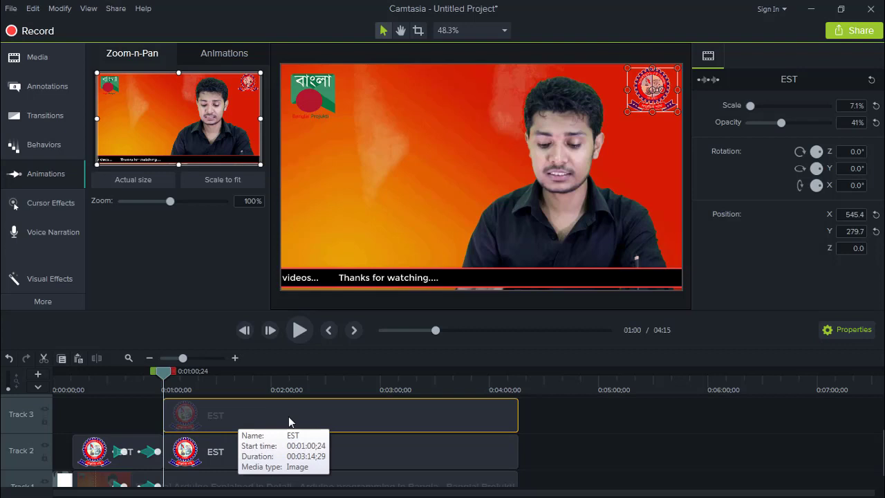
key(Escape)
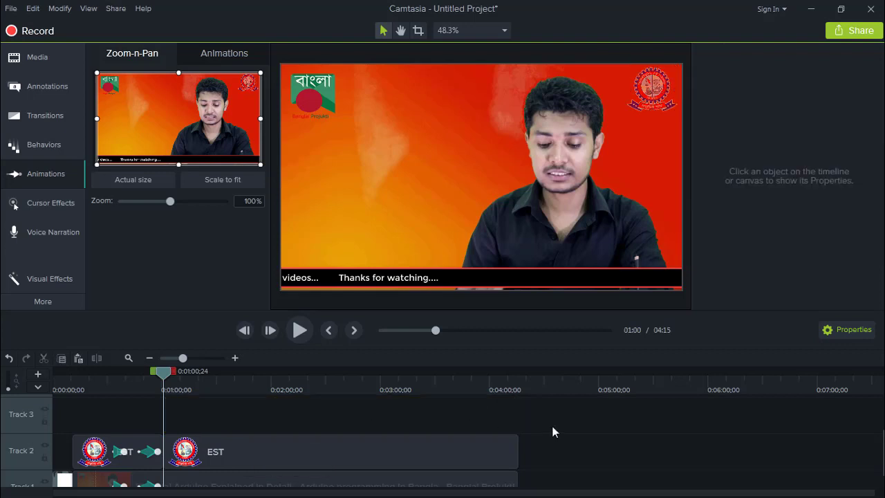
scroll(553, 429, down, 1)
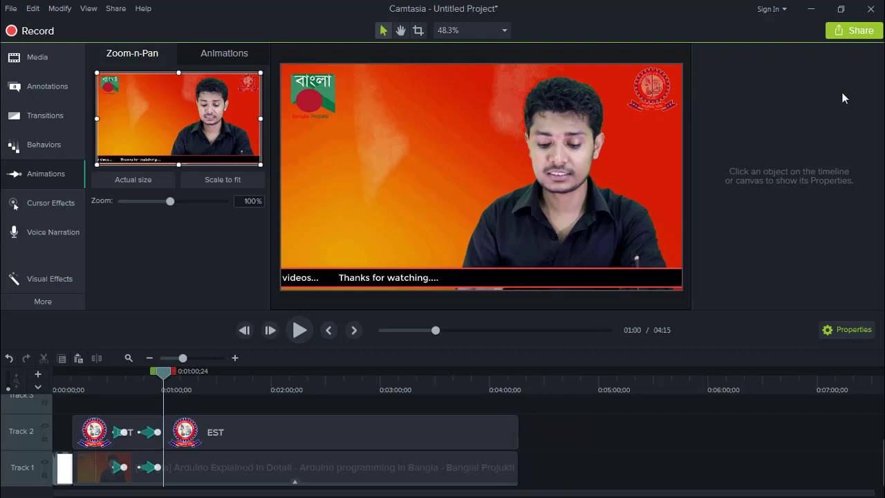
click(842, 33)
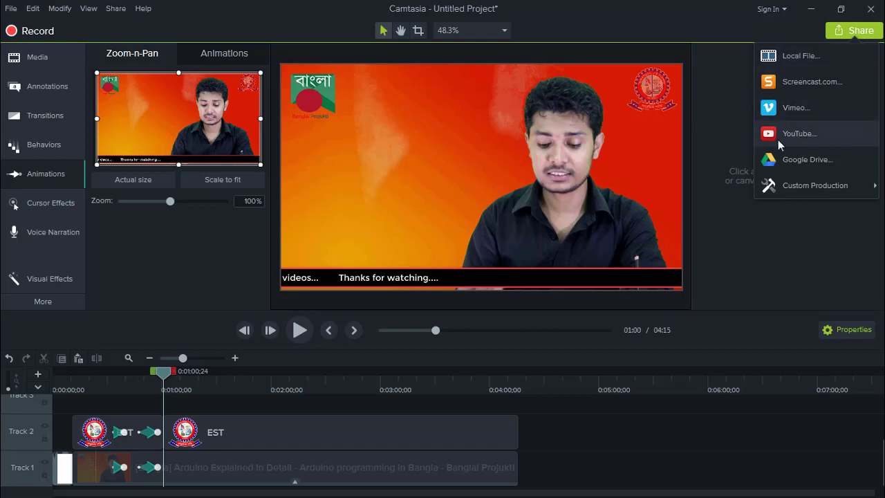
click(783, 57)
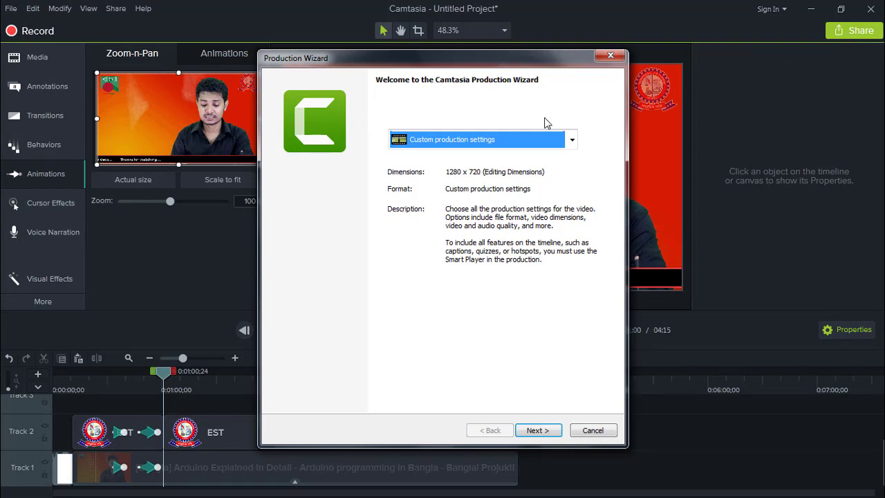
click(571, 139)
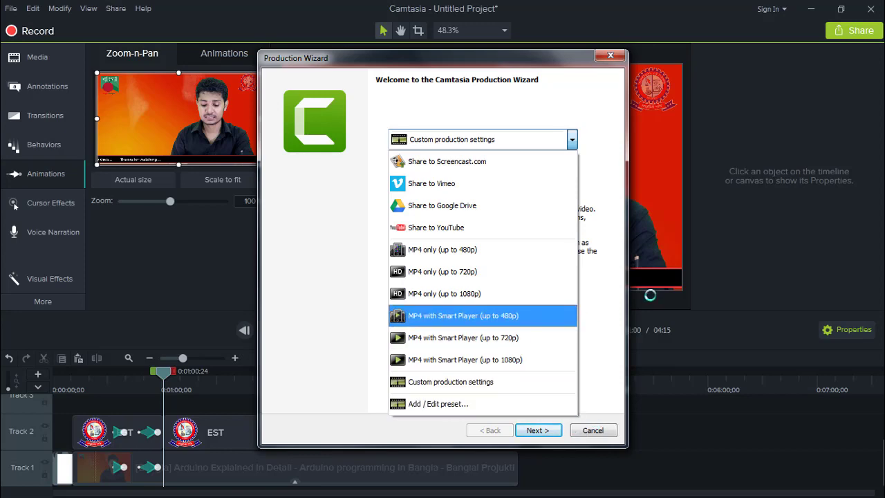
click(580, 290)
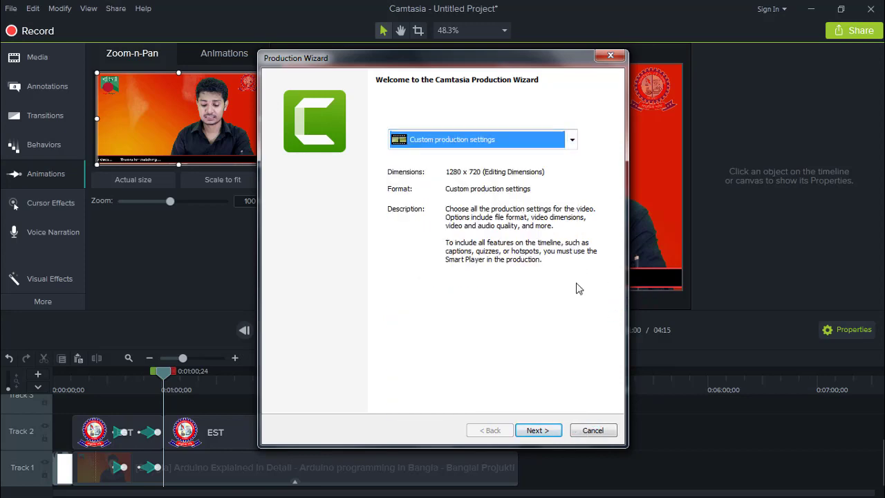
click(584, 431)
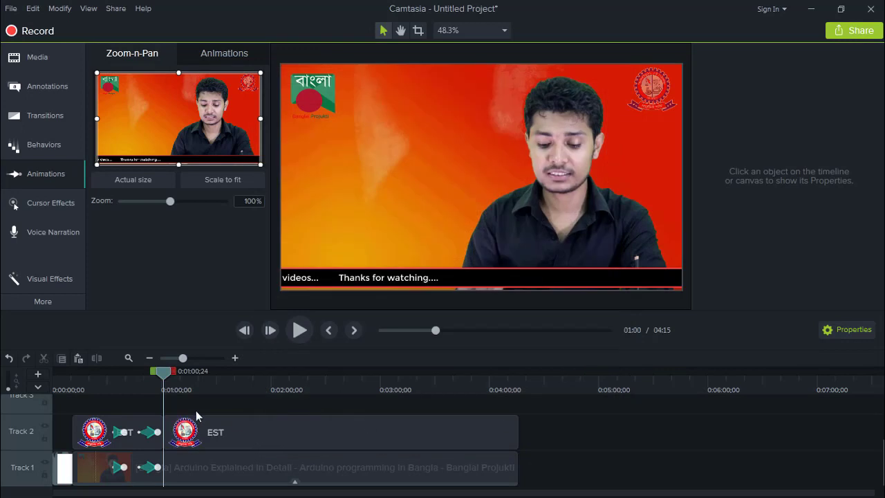
Split the Arduino video clip on Track 1 at 0:01:00;24 and delete everything after that point on Tracks 1 and 2.
click(184, 467)
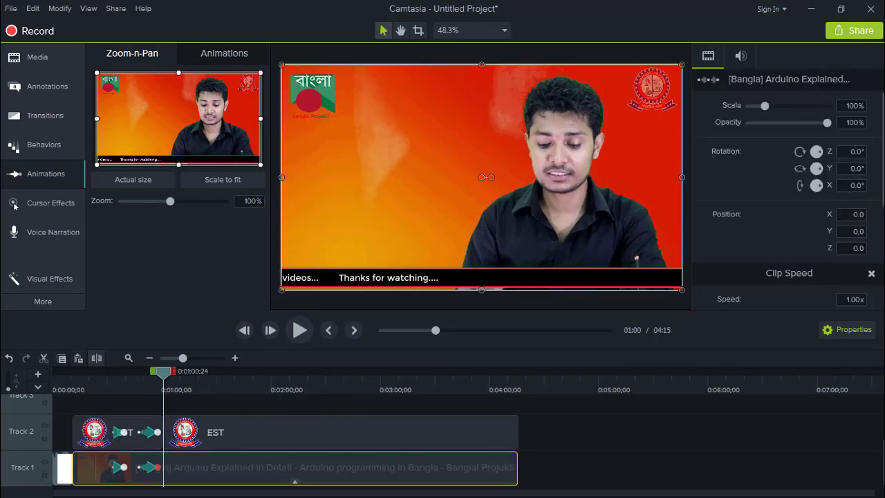
click(183, 458)
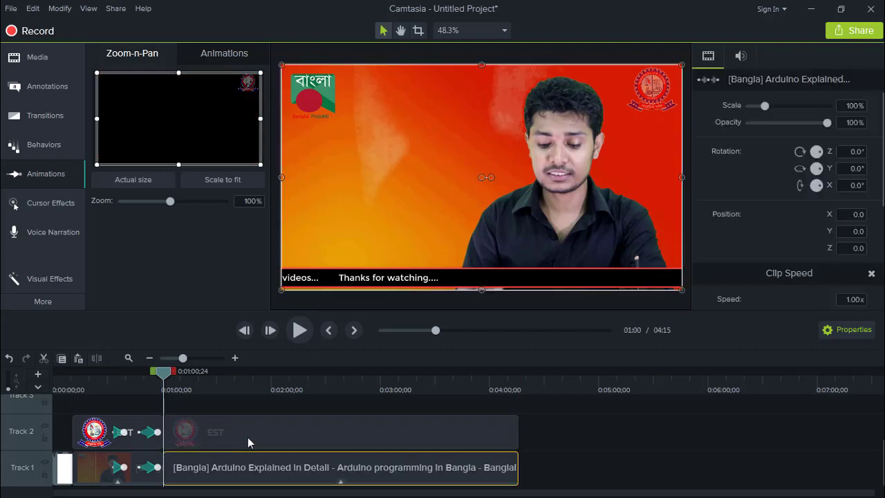
key(Delete)
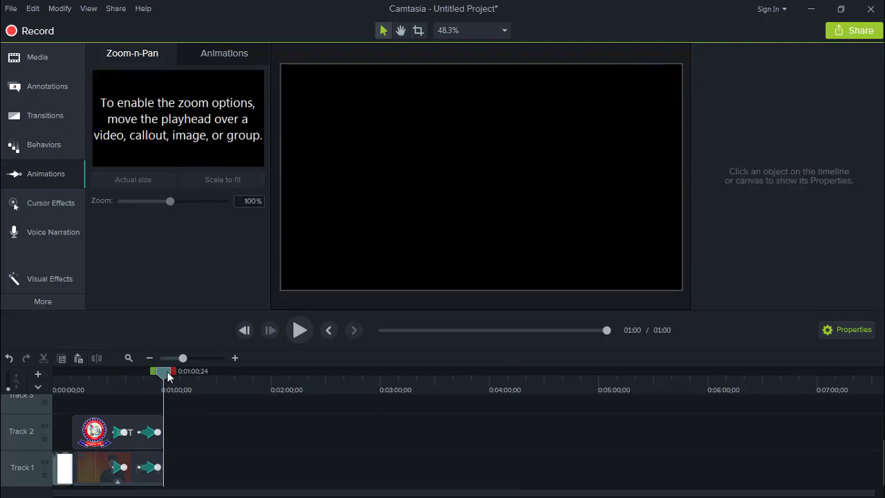
drag(168, 375, 121, 373)
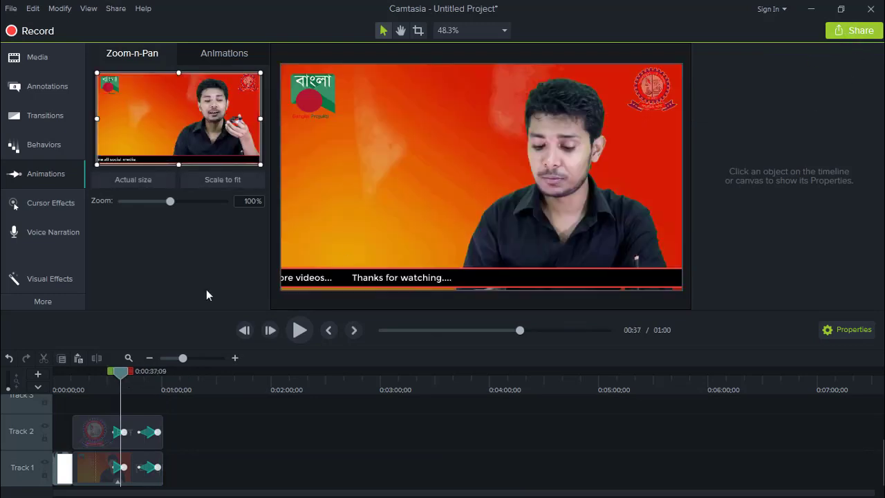
Start sharing the video to a local file with the MP4 with Smart Player (up to 1080p) preset.
click(854, 34)
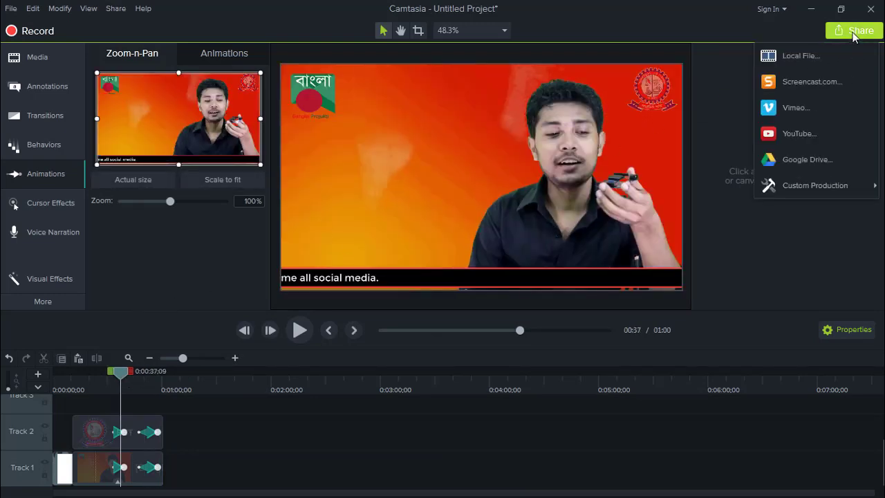
click(791, 57)
click(484, 138)
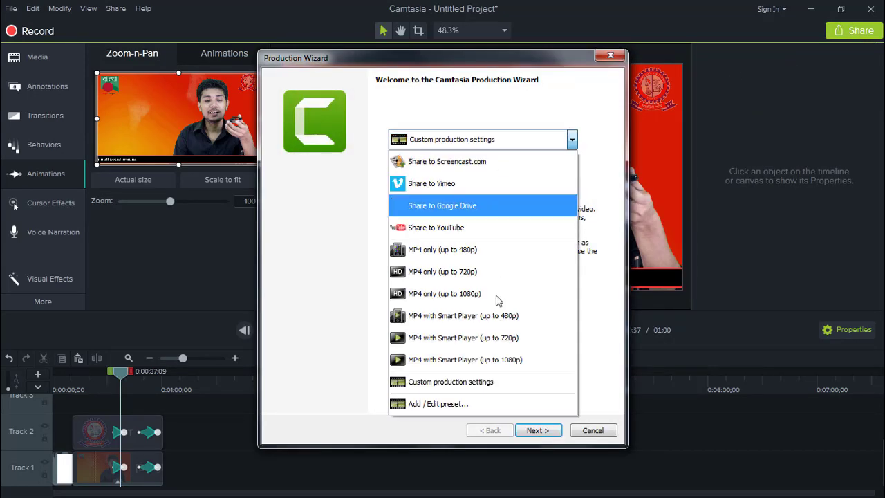
click(472, 359)
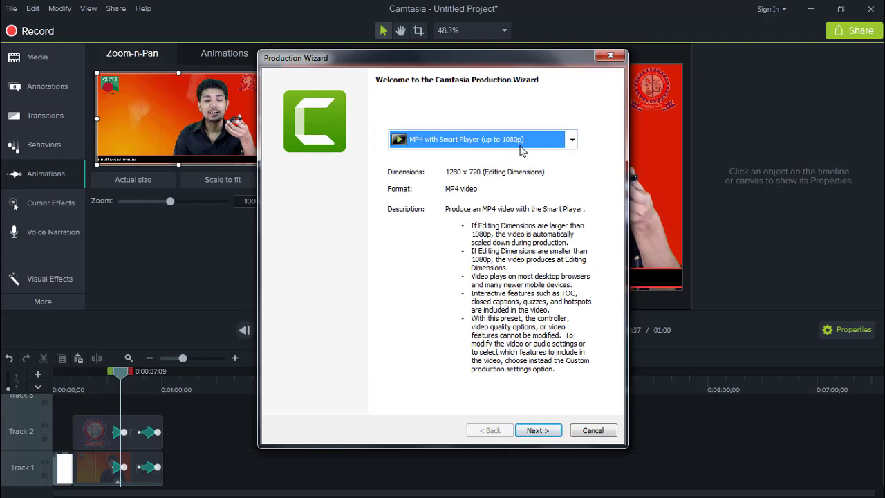
click(533, 433)
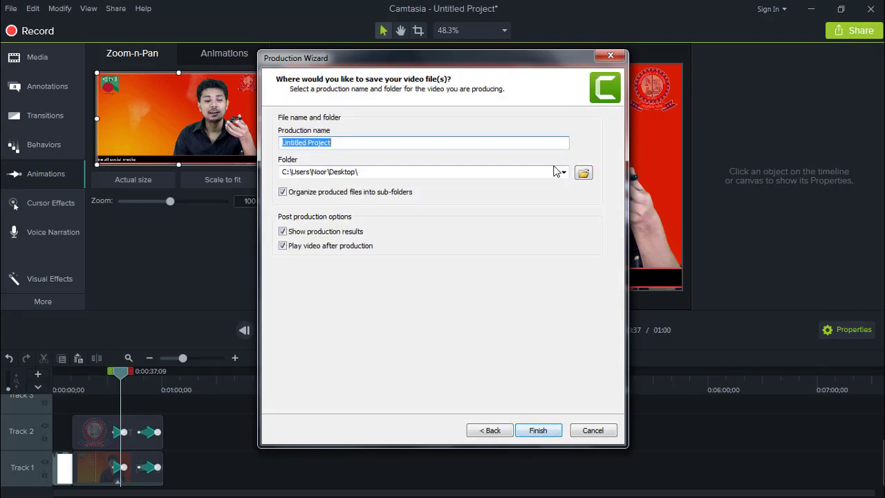
Set the Desktop as the save folder, keep the production name Untitled Project.mp4, and produce the video.
click(583, 172)
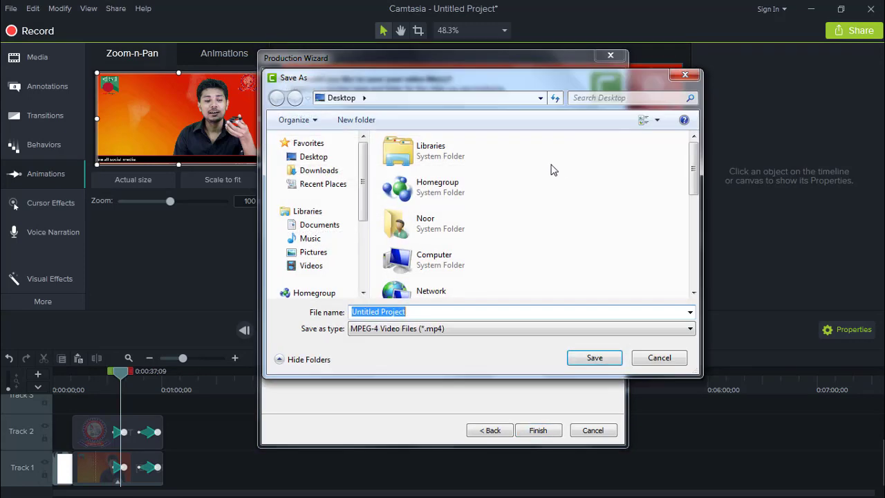
click(322, 160)
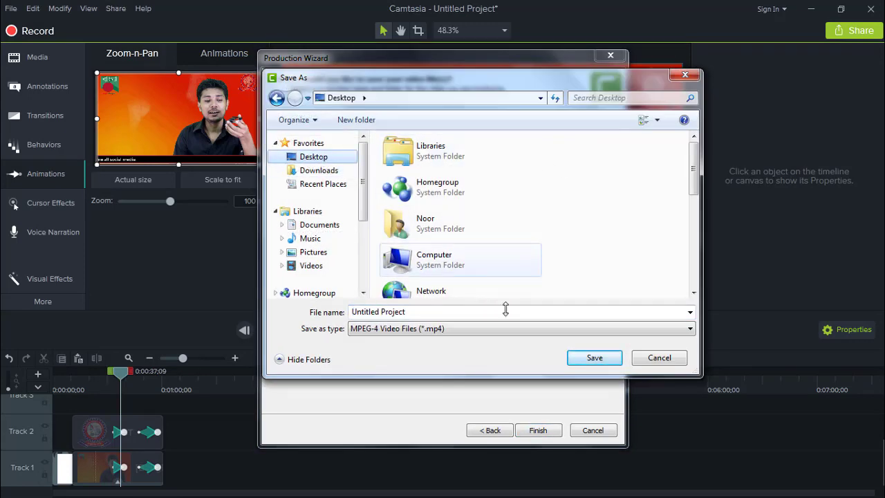
click(594, 358)
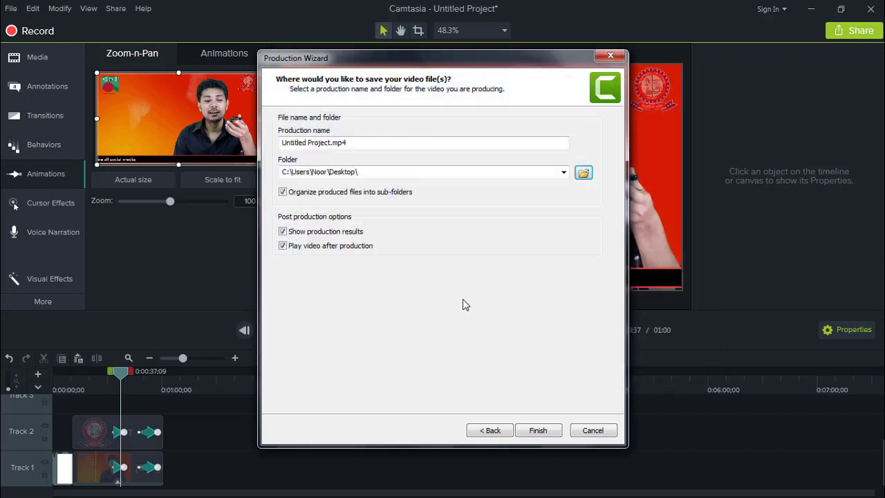
click(361, 142)
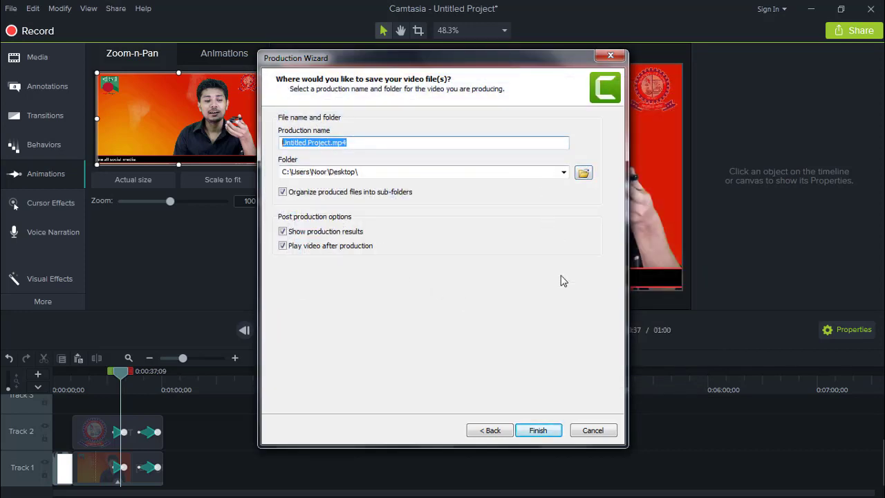
click(537, 427)
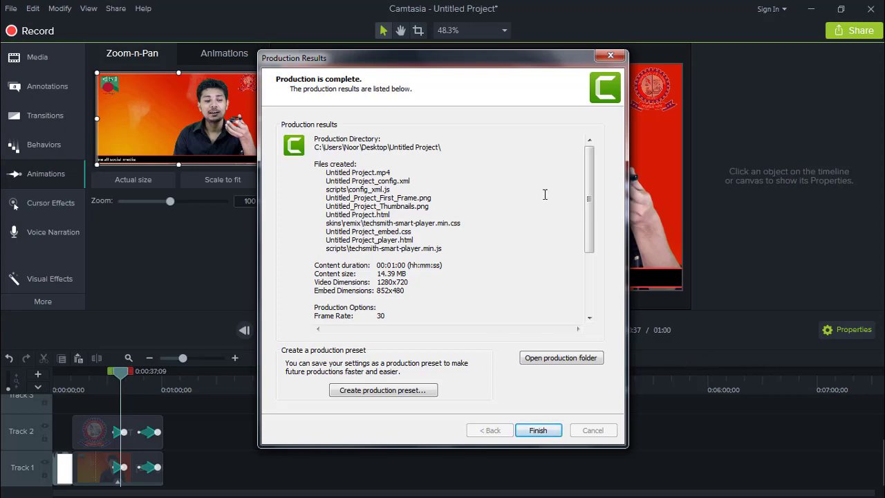
click(542, 430)
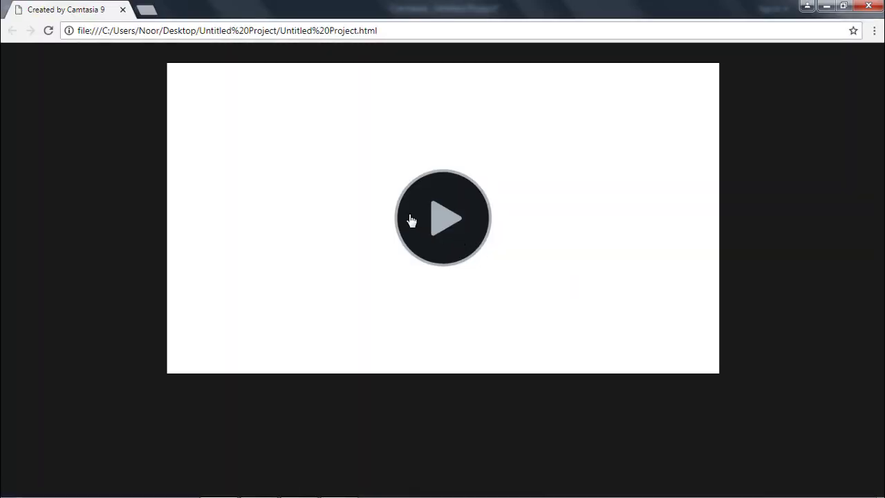
Preview the produced video in the browser at a lower volume, then close the browser and the production results.
click(434, 223)
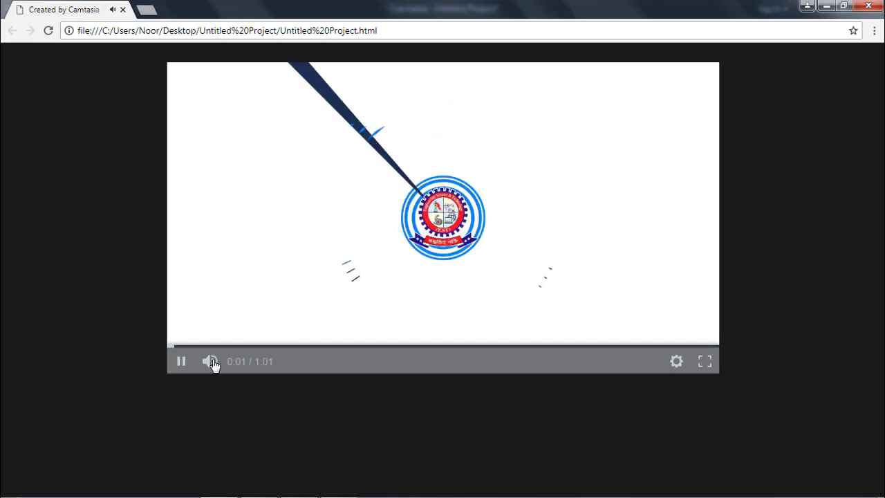
click(194, 364)
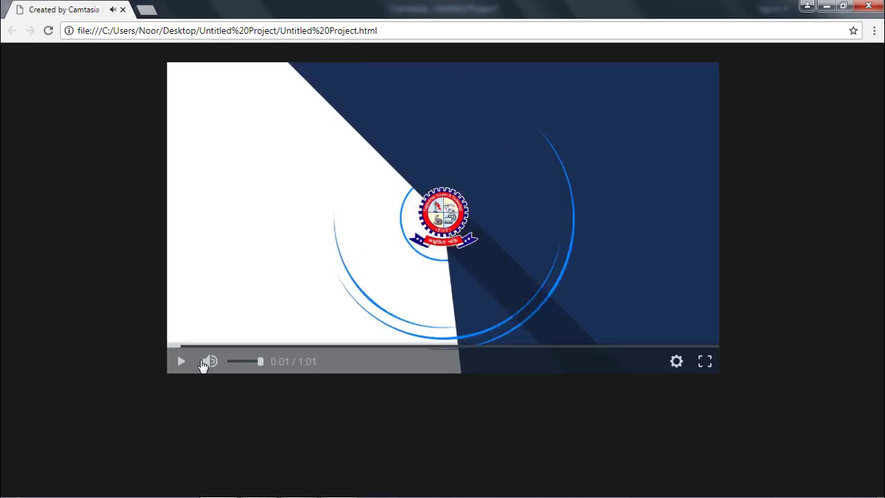
drag(265, 369, 253, 368)
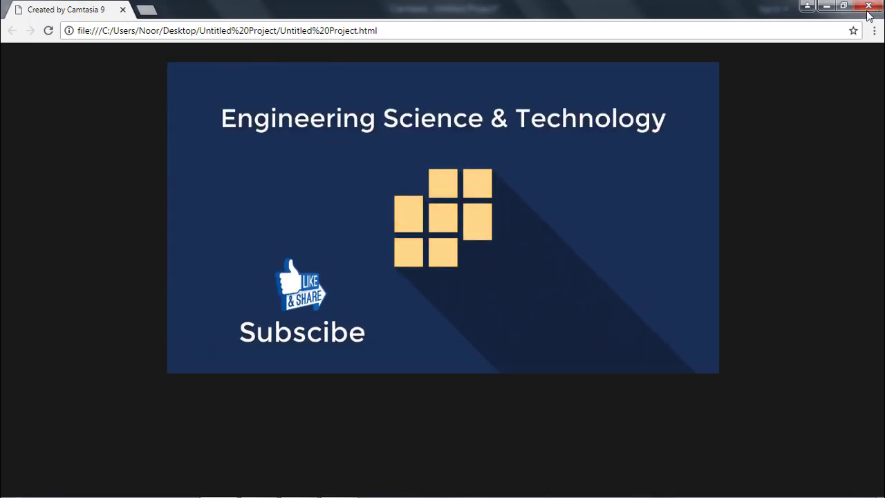
key(ctrl+w)
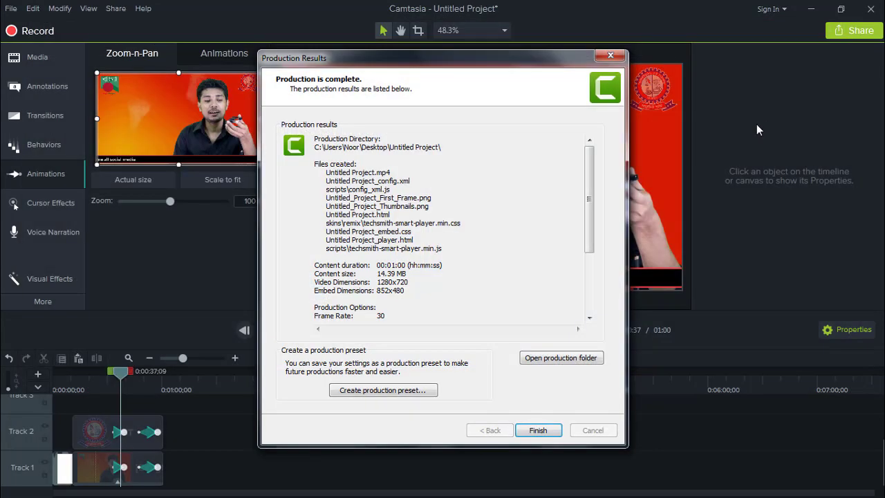
click(533, 432)
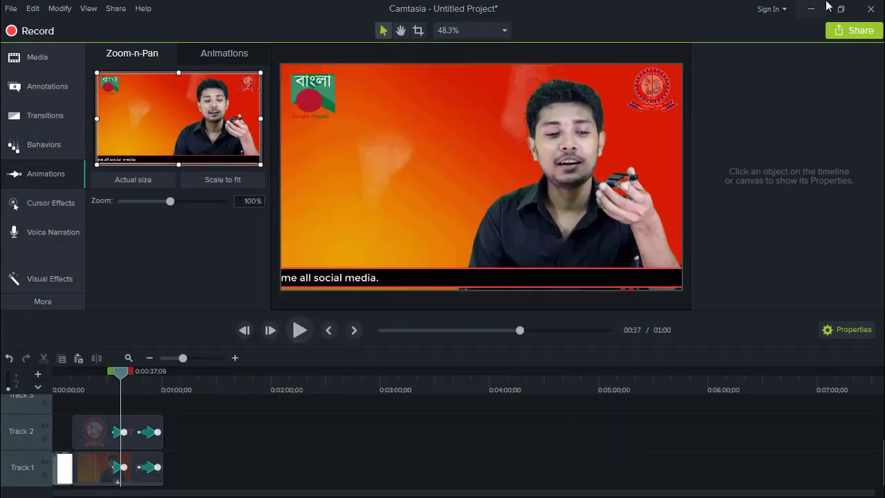
Shrink and move the Camtasia window to uncover the desktop, and open the produced Untitled Project folder.
click(841, 10)
drag(486, 12, 686, 45)
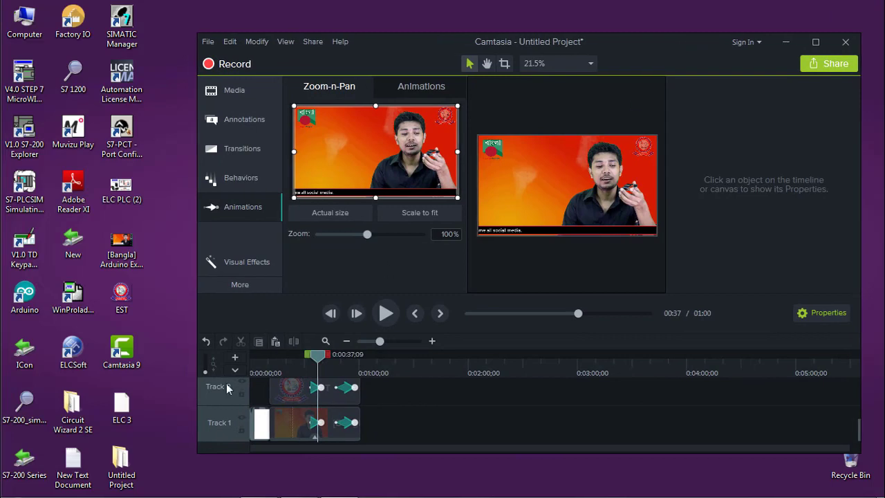
double_click(132, 481)
Play the Untitled Project MP4 file in the media player, with the volume lowered and in full screen.
click(303, 242)
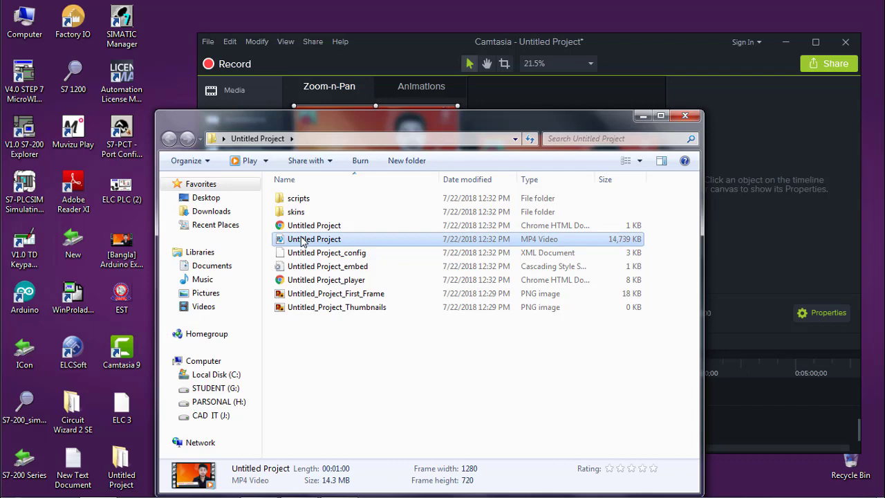
double_click(303, 242)
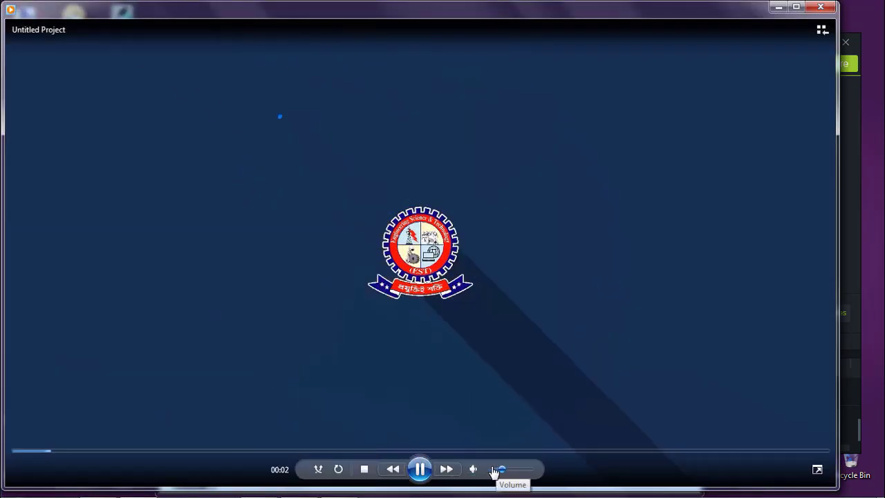
click(493, 469)
double_click(355, 359)
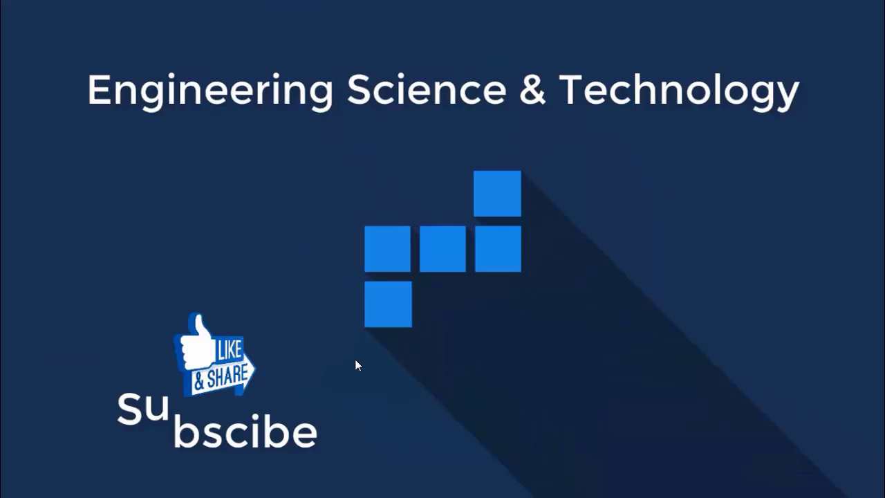